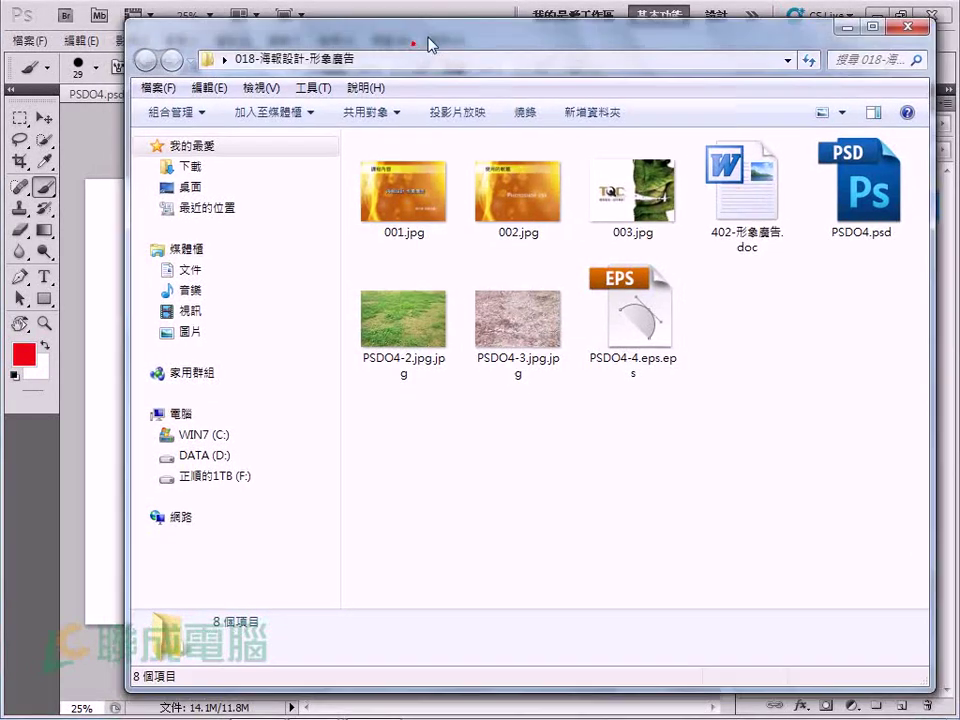
Move the Explorer window beside the Photoshop canvas and select PSDO4-2.jpg in the poster folder
drag(431, 41, 537, 36)
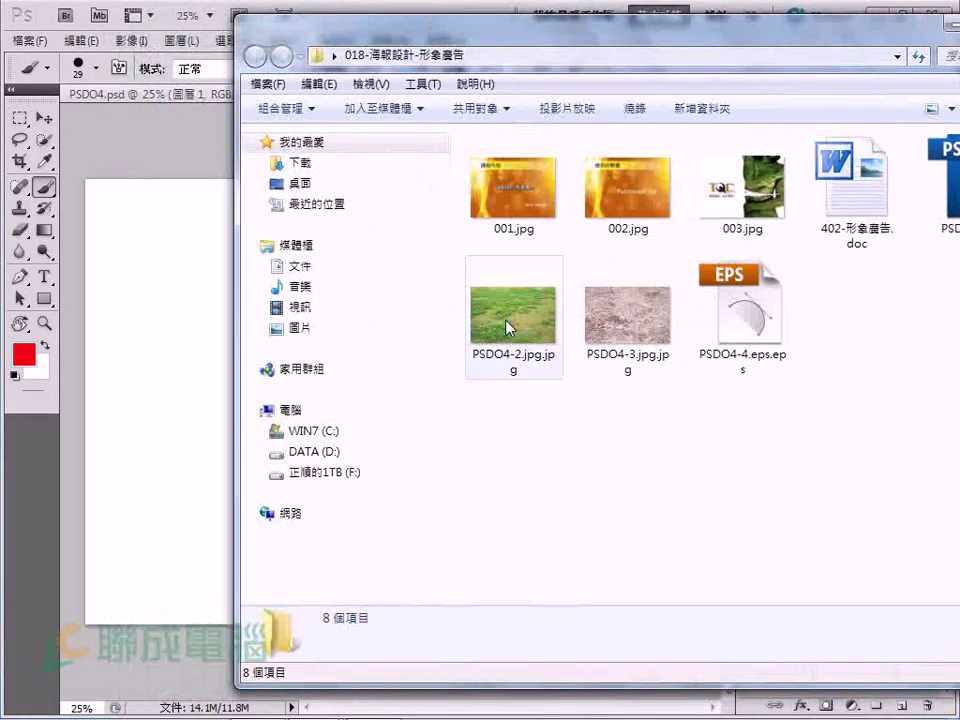
click(529, 284)
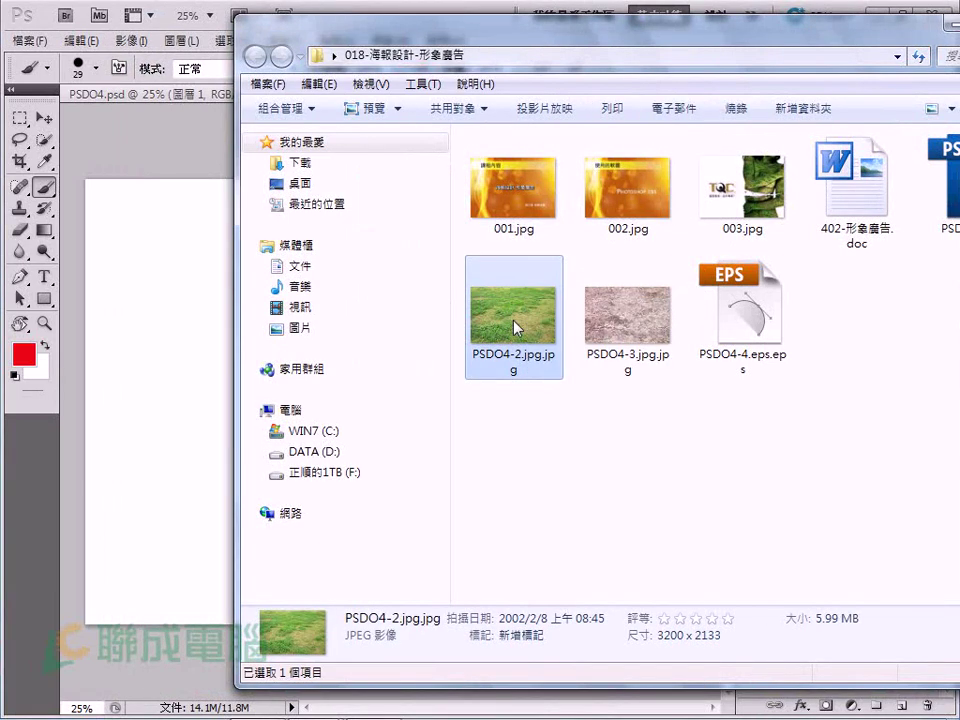
drag(444, 36, 660, 24)
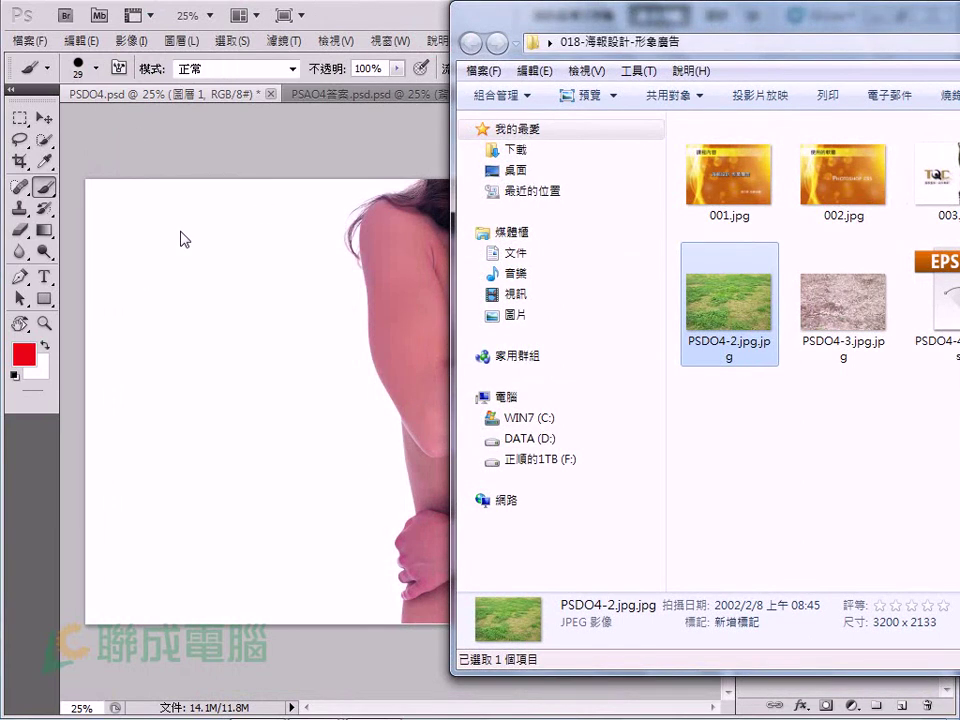
Place PSDO4-2.jpg into PSDO4.psd, reposition it, and stack the grass layer above the torso
mouse_move(735, 300)
mouse_down()
mouse_move(322, 424)
mouse_move(316, 405)
mouse_up()
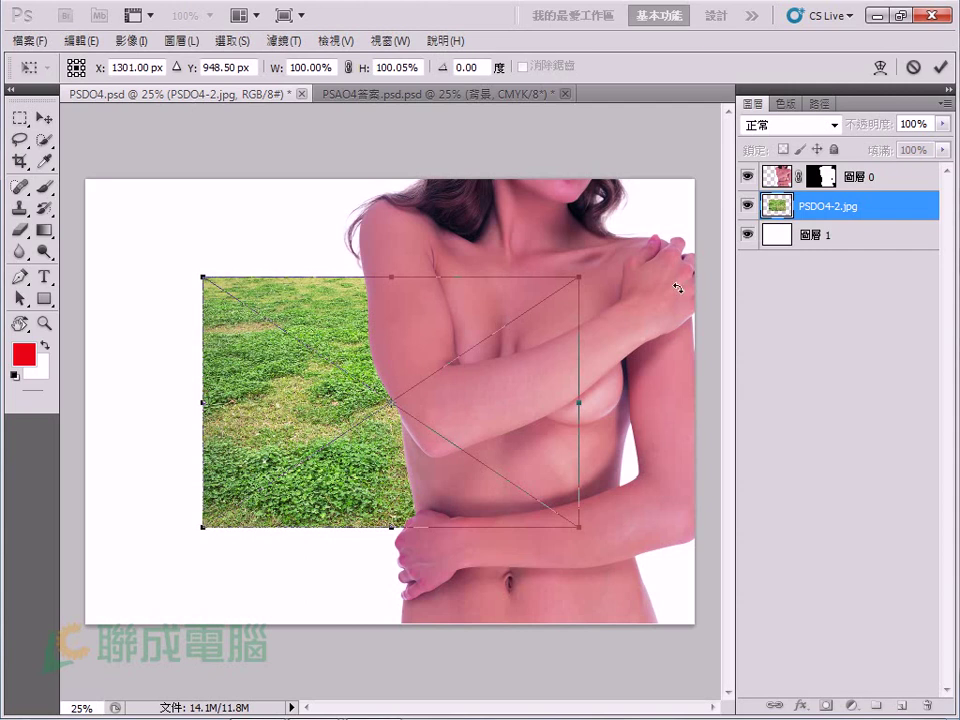
click(940, 67)
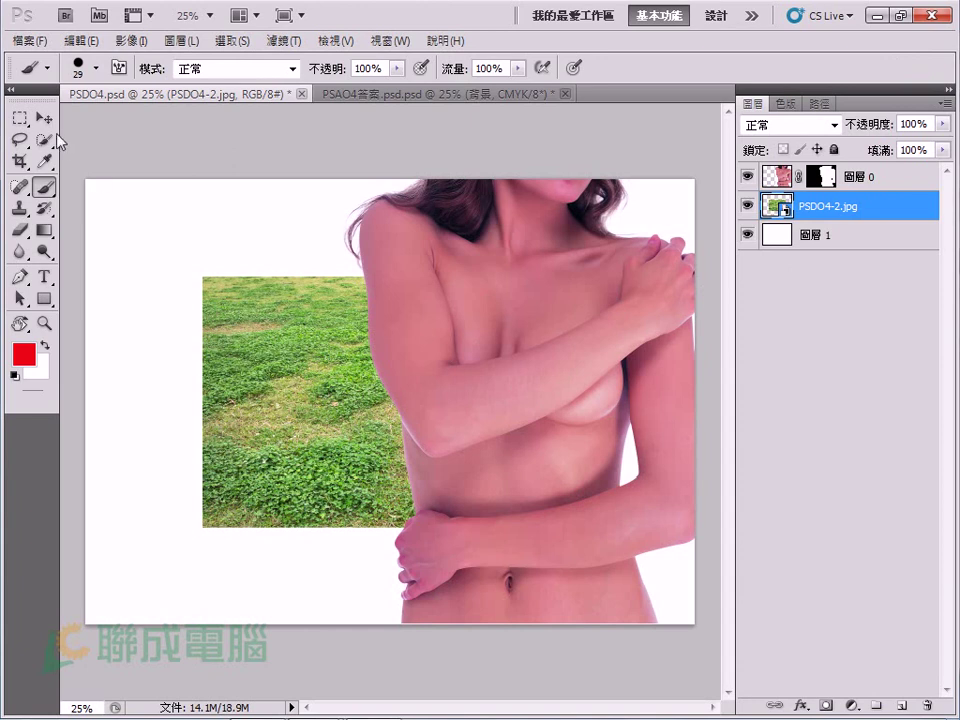
click(44, 117)
mouse_move(287, 365)
mouse_down()
mouse_move(273, 388)
mouse_move(265, 351)
mouse_up()
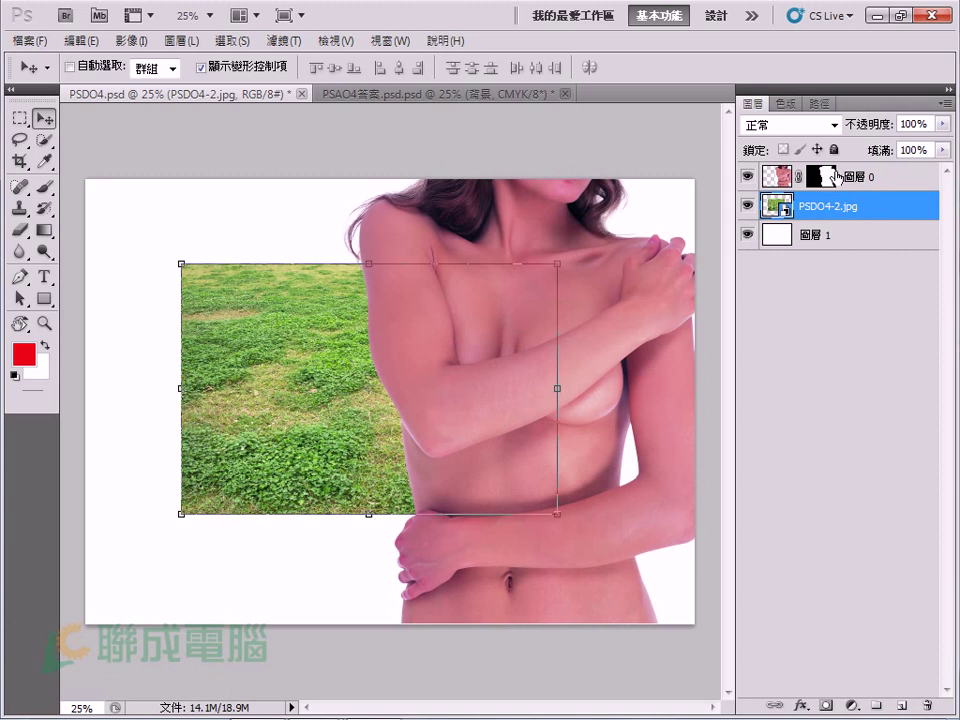
drag(877, 181, 821, 216)
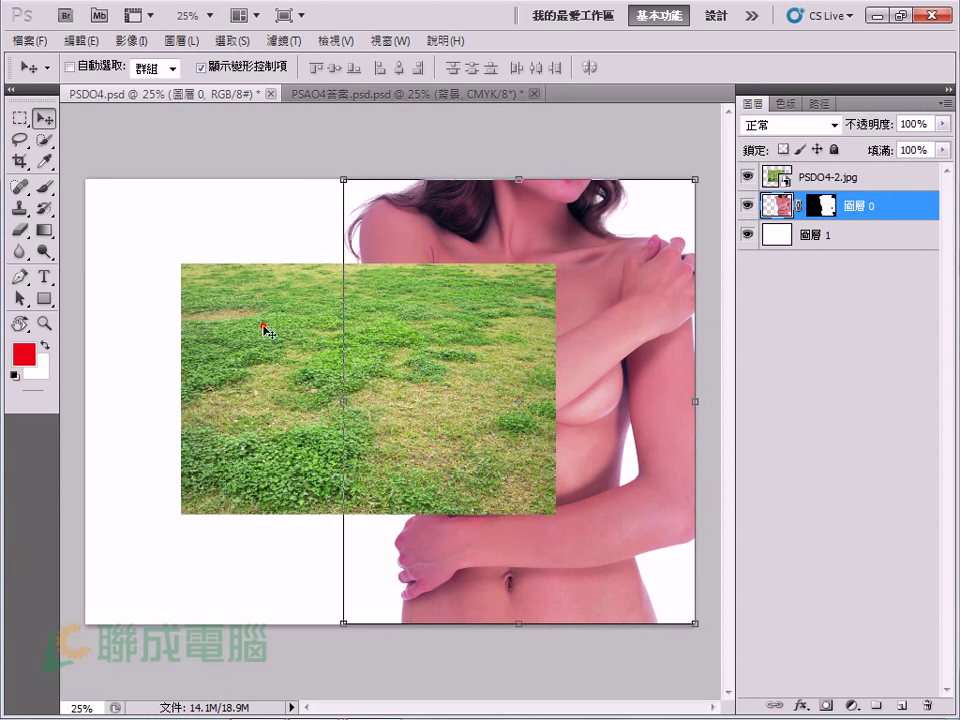
click(853, 178)
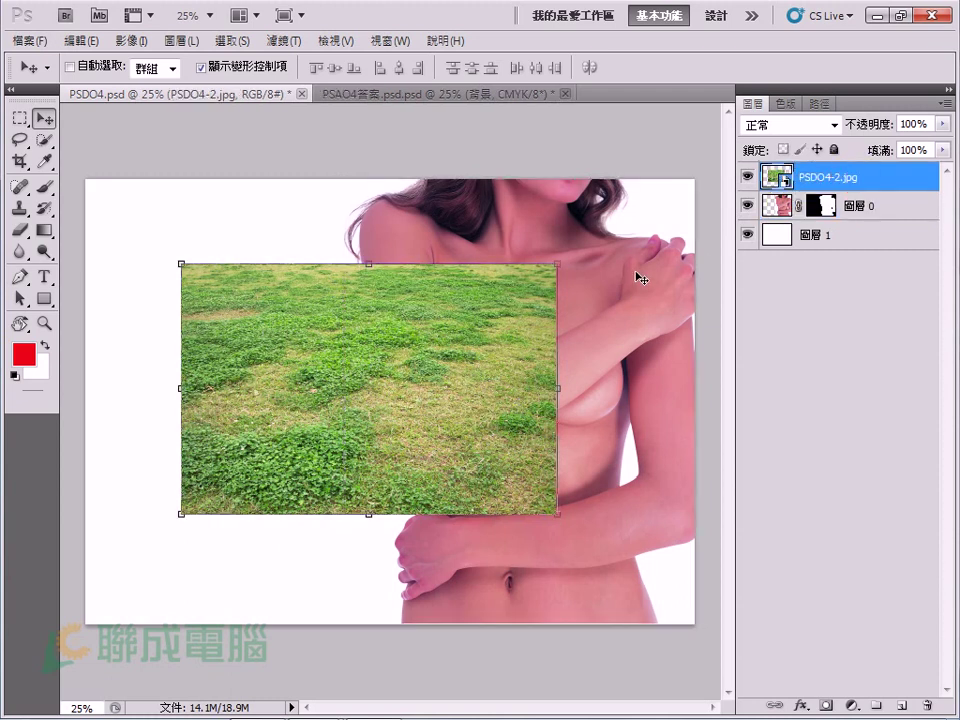
click(569, 259)
Rotate the grass layer to 89.18° and scale it to 124.43% × 140.66% over the right half
drag(576, 390, 570, 298)
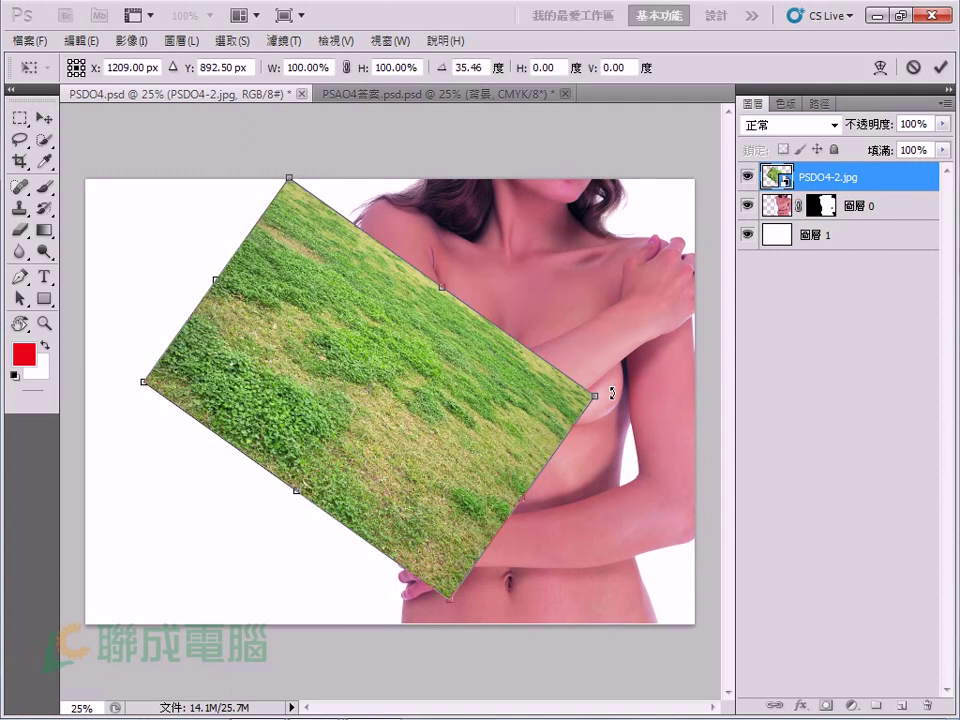
mouse_move(613, 392)
mouse_down()
mouse_move(579, 564)
mouse_move(536, 647)
mouse_up()
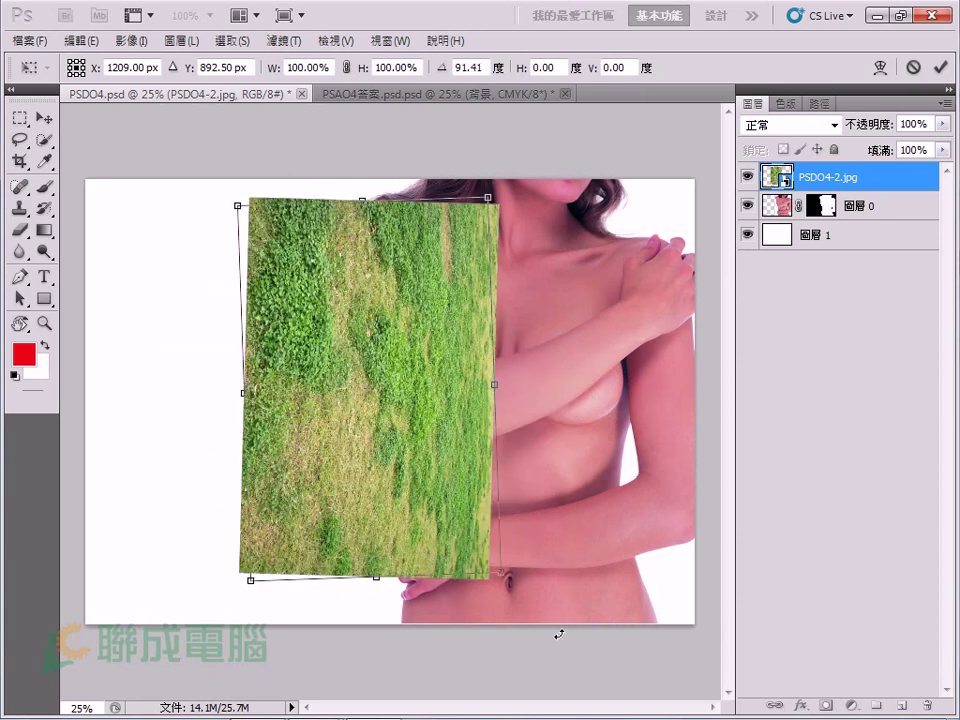
mouse_move(536, 647)
mouse_down()
mouse_move(558, 647)
mouse_move(540, 599)
mouse_up()
drag(403, 401, 508, 372)
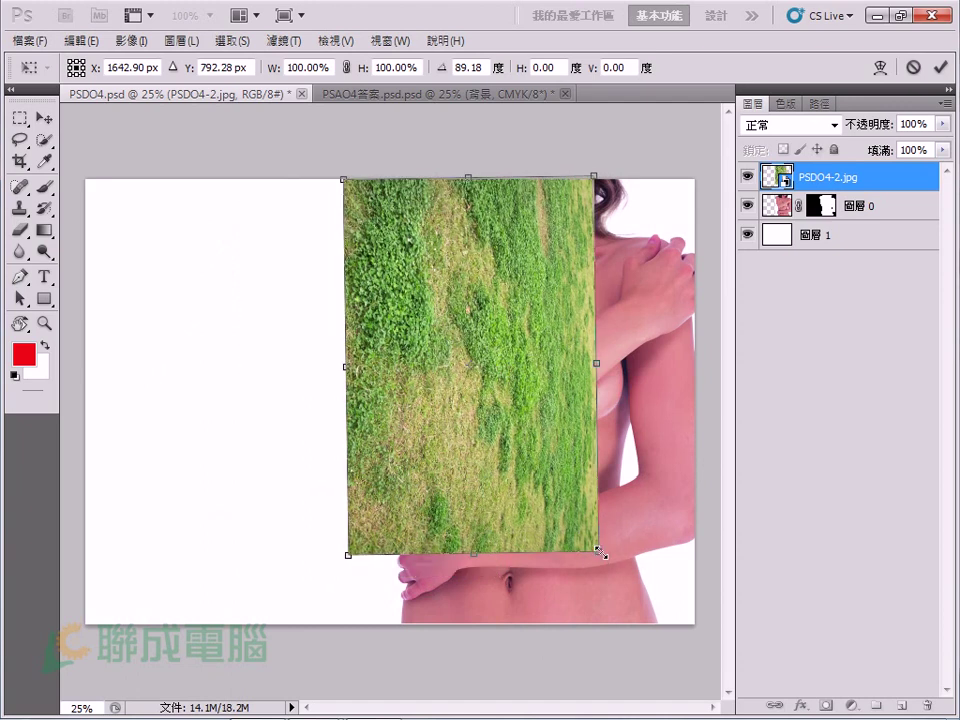
mouse_move(598, 552)
mouse_down()
mouse_move(700, 630)
mouse_move(688, 598)
mouse_move(728, 688)
mouse_up()
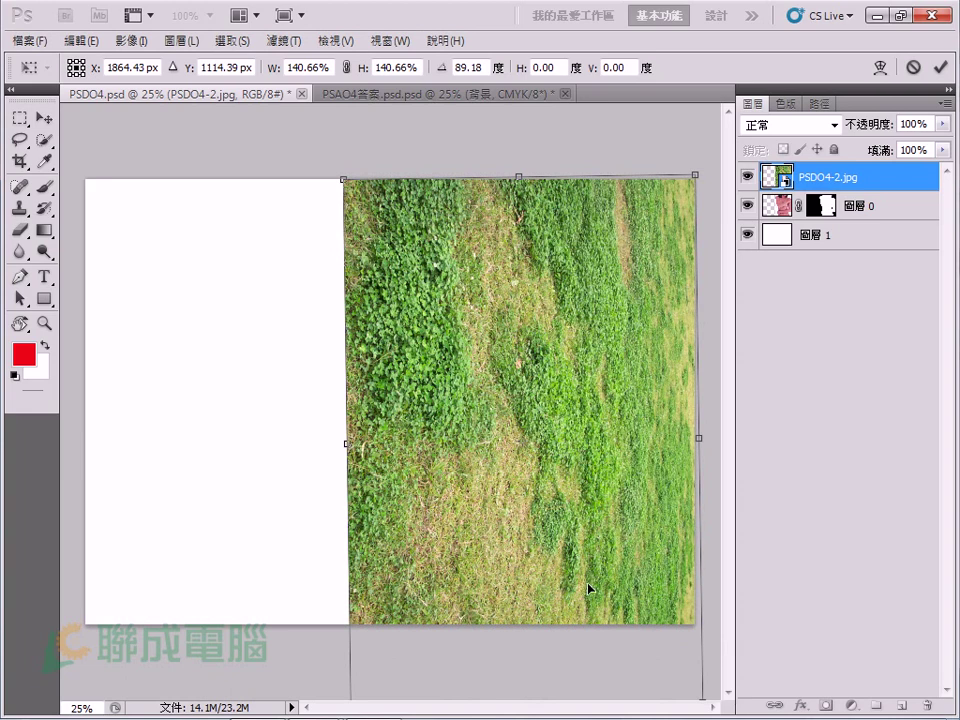
drag(518, 178, 518, 168)
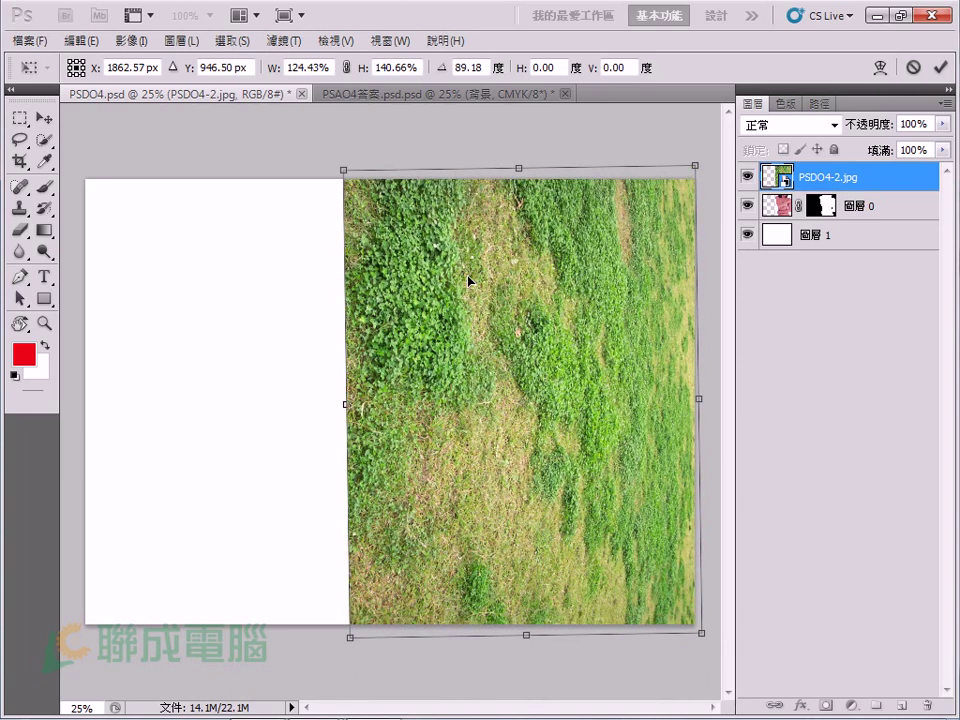
key(Return)
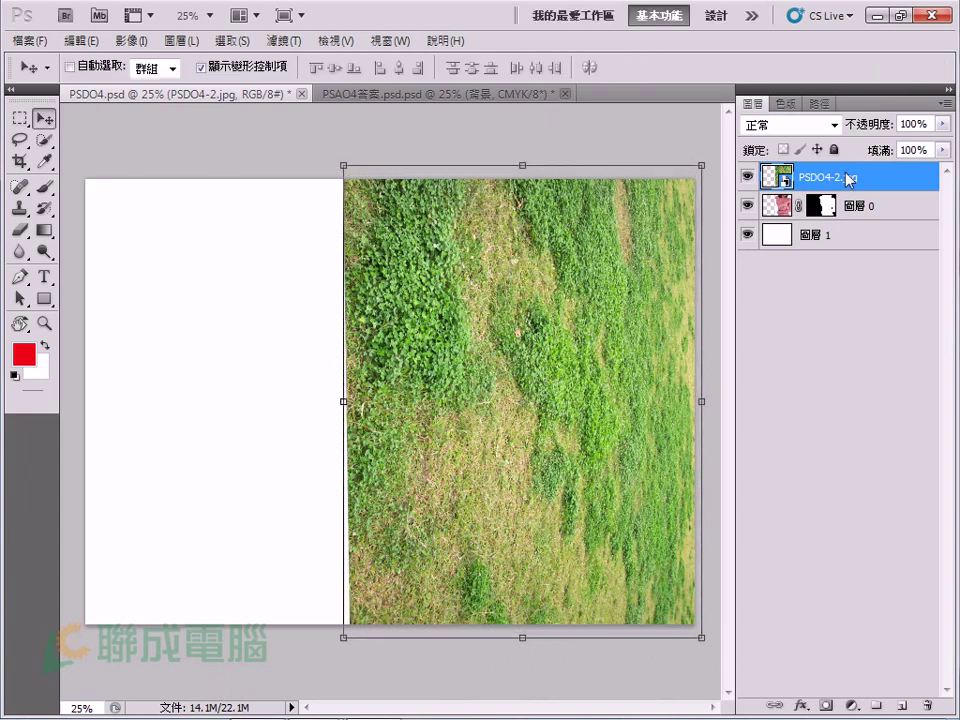
Try the Dissolve (溶解) and Darken (變暗) blend modes on the grass layer PSDO4-2.jpg
click(850, 205)
click(816, 175)
click(747, 178)
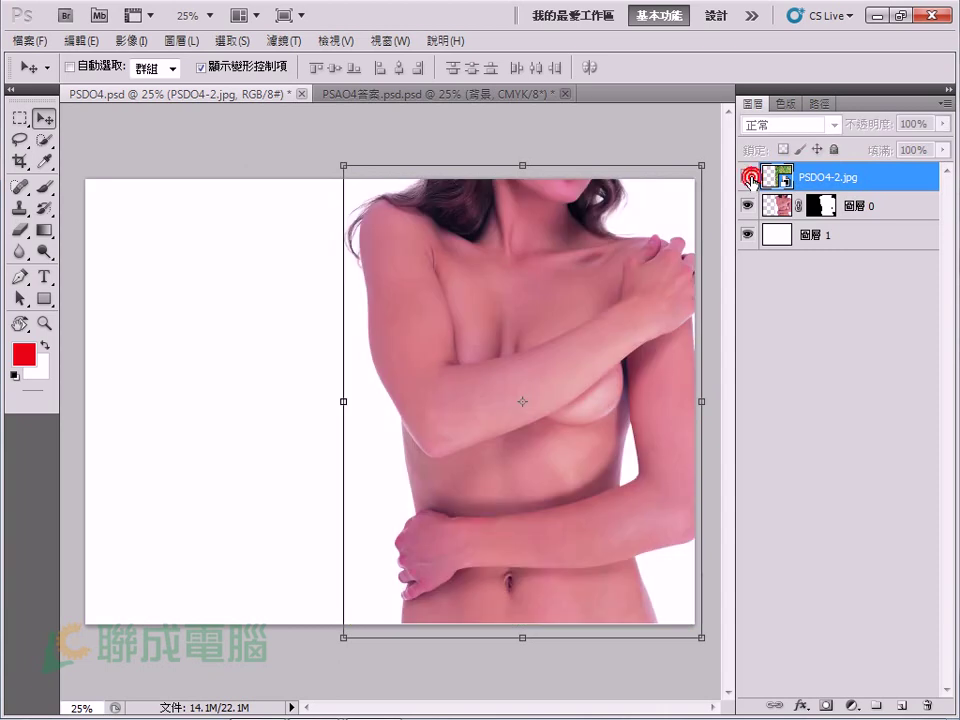
click(747, 178)
click(829, 125)
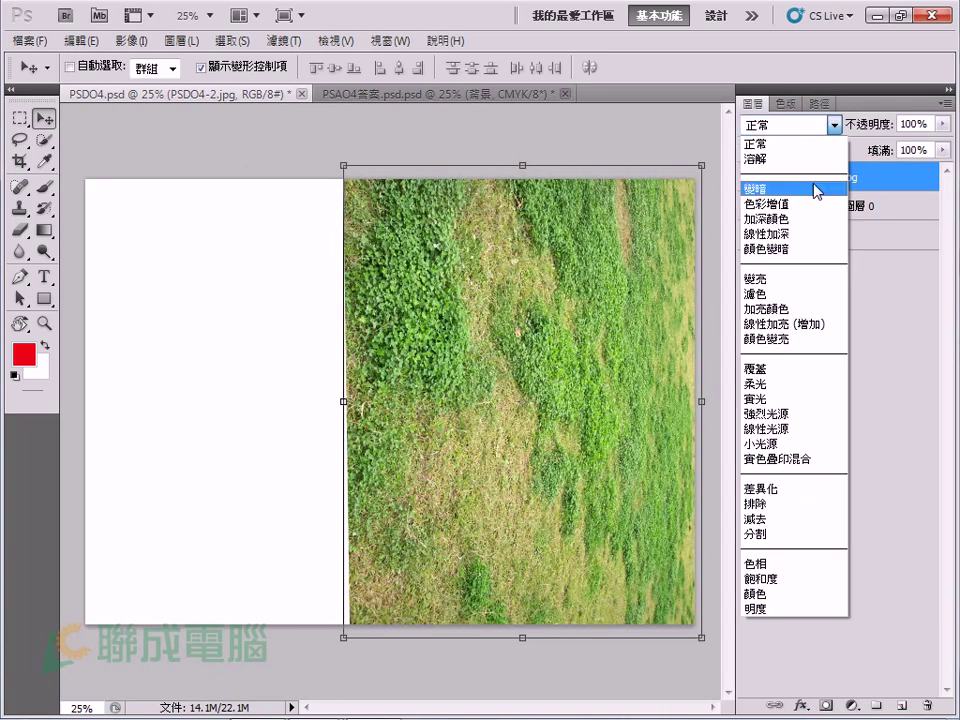
click(756, 159)
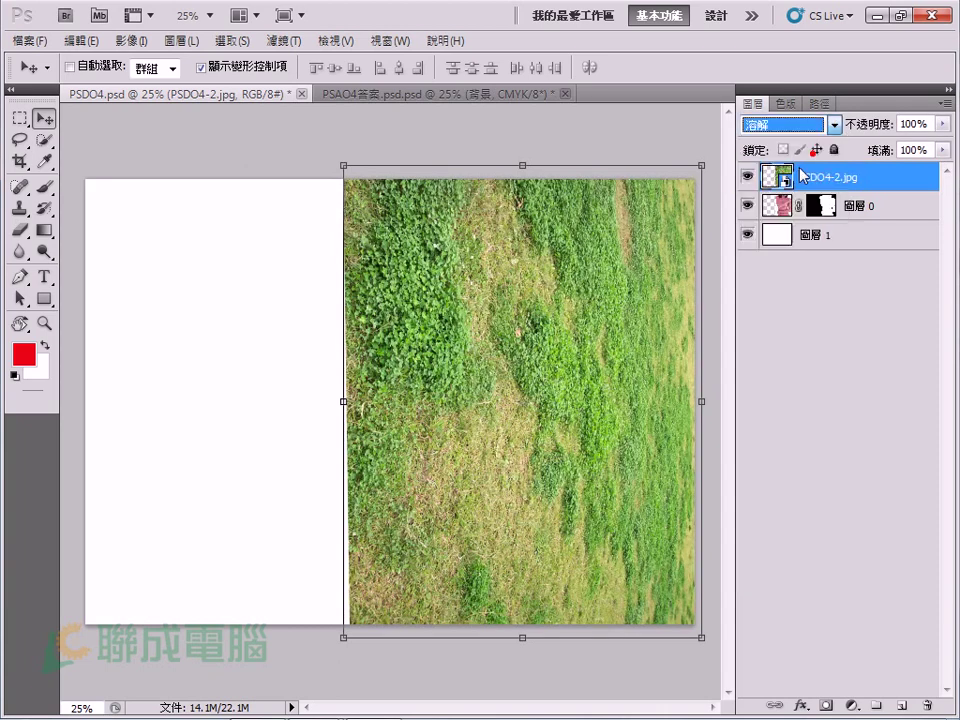
click(829, 125)
click(752, 189)
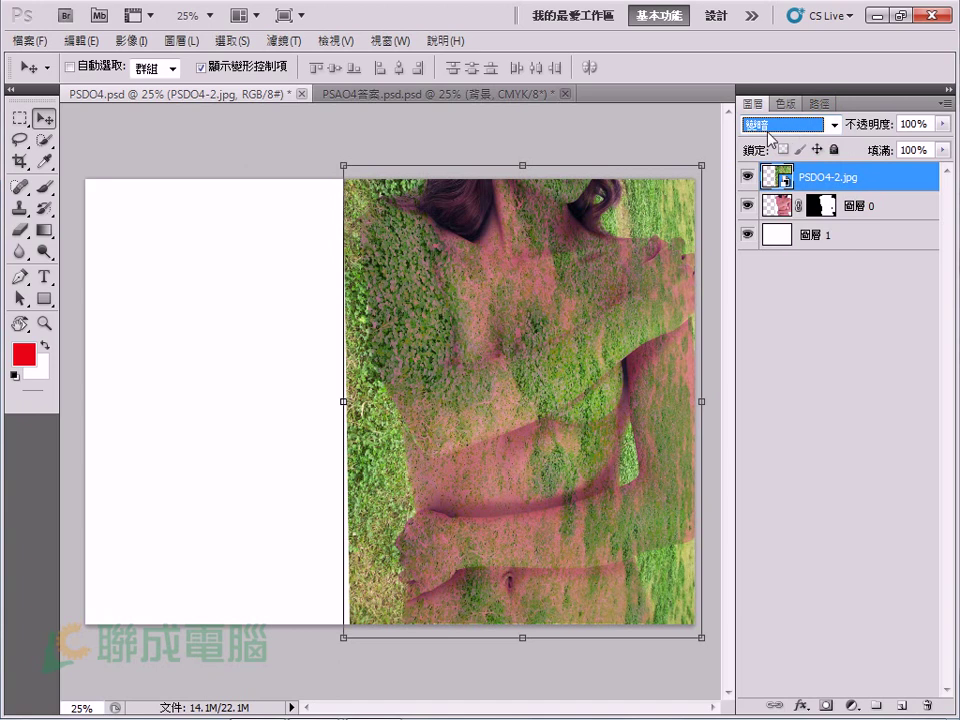
Browse further blend modes and settle on Color Dodge (加亮顏色) for the grass layer
scroll(771, 137, down, 1)
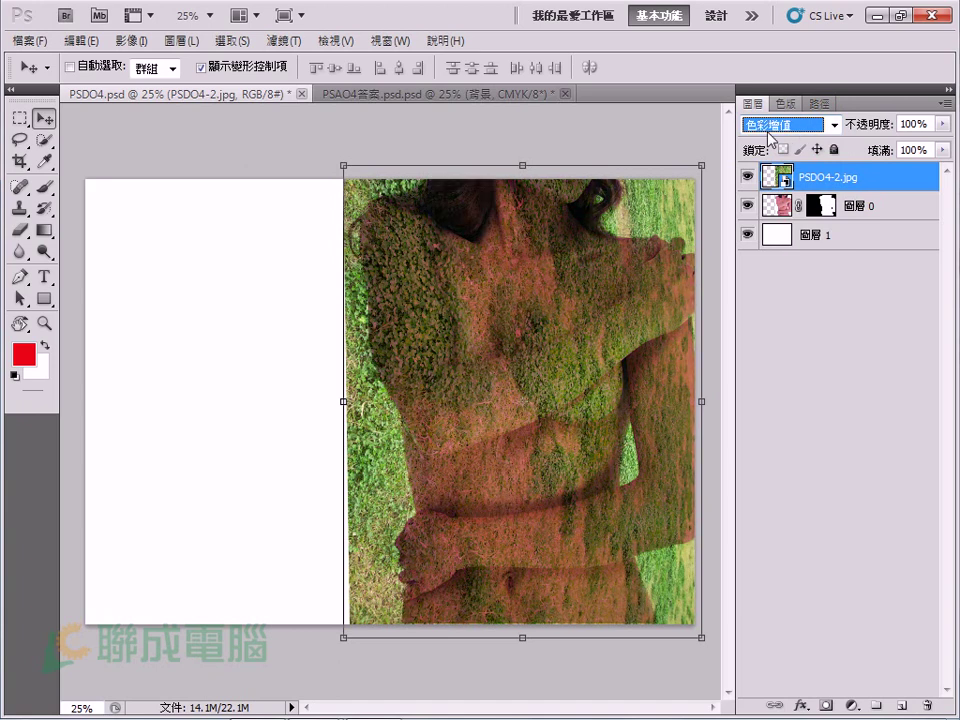
scroll(771, 137, down, 1)
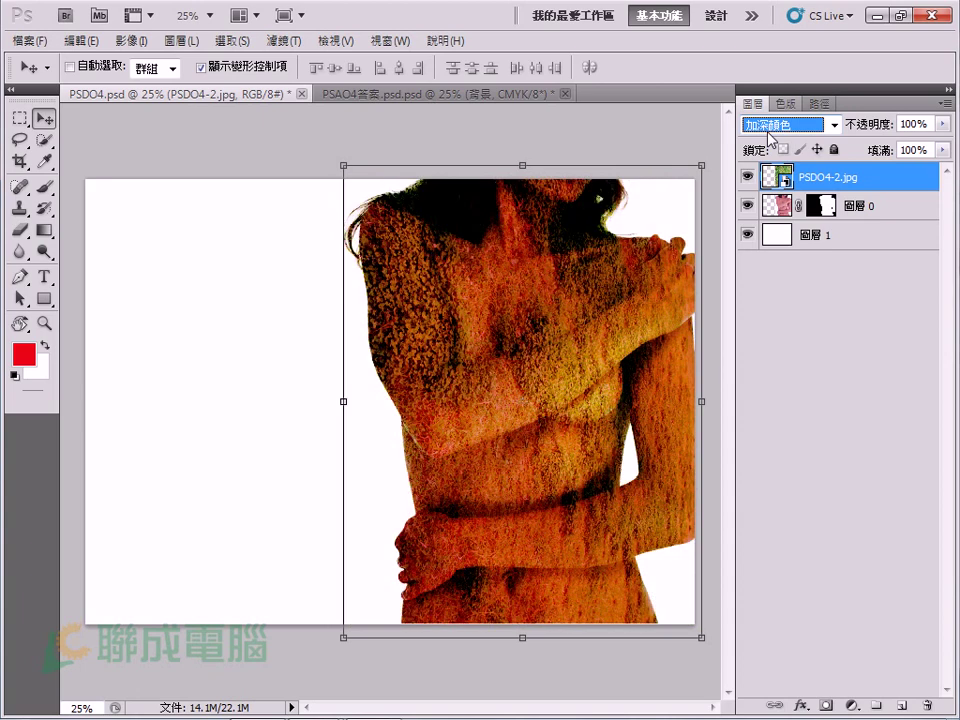
scroll(771, 137, down, 1)
scroll(771, 137, down, 1)
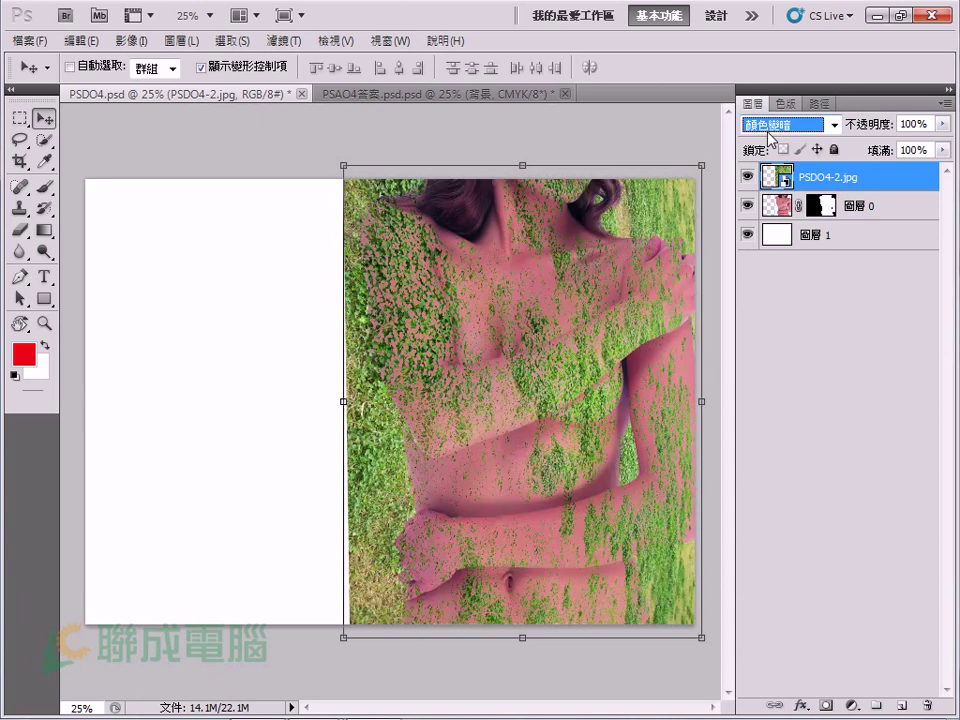
scroll(771, 137, down, 1)
scroll(771, 137, down, 1)
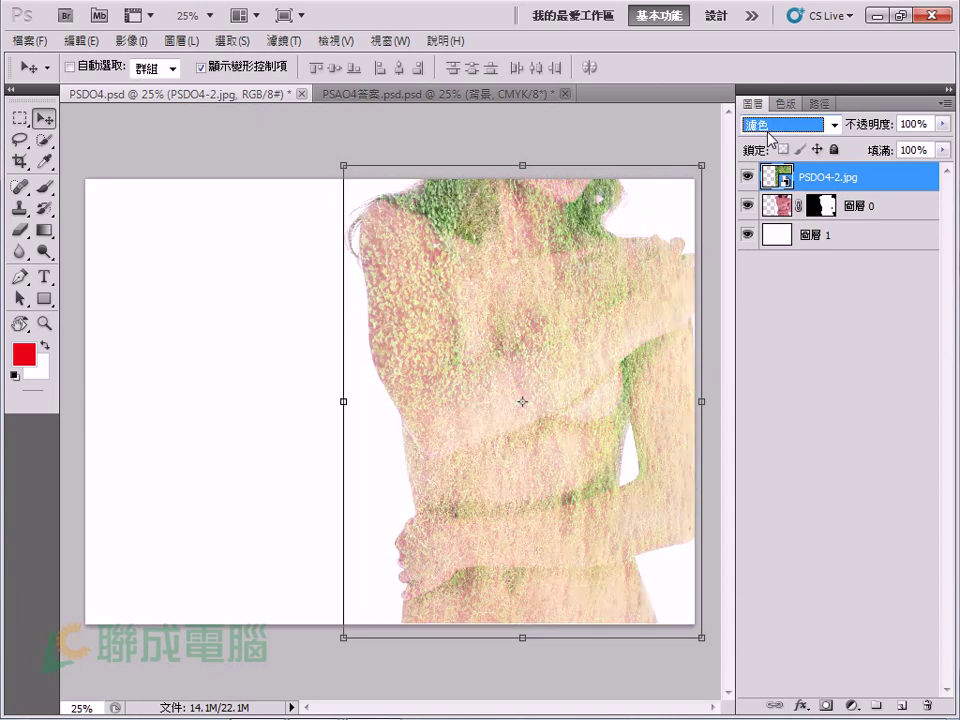
scroll(771, 137, down, 1)
scroll(771, 137, up, 1)
scroll(771, 137, up, 1)
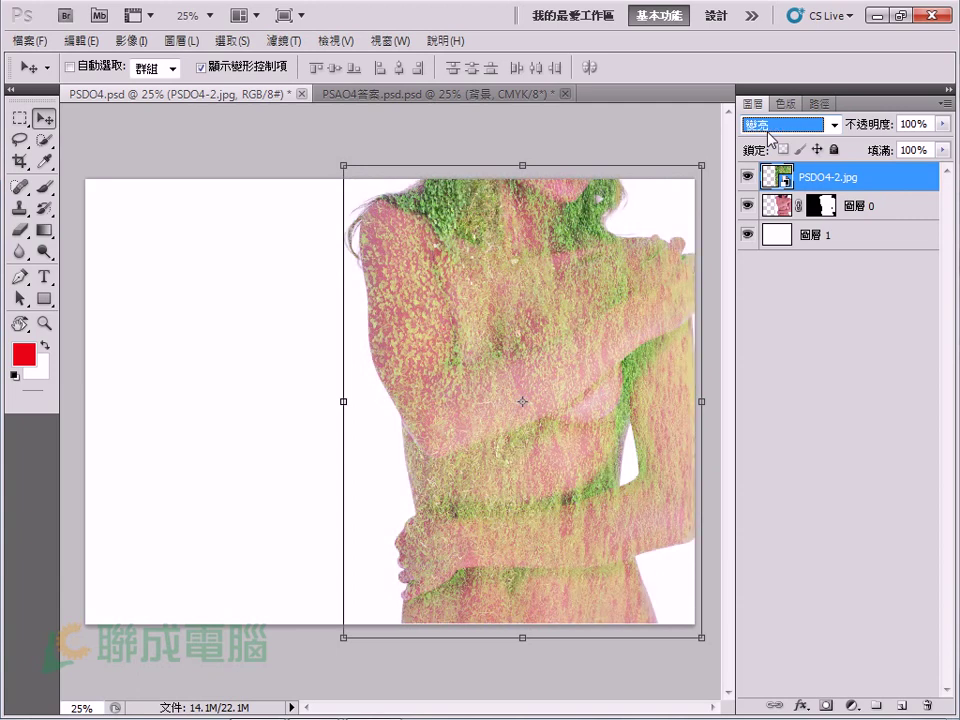
scroll(771, 137, down, 1)
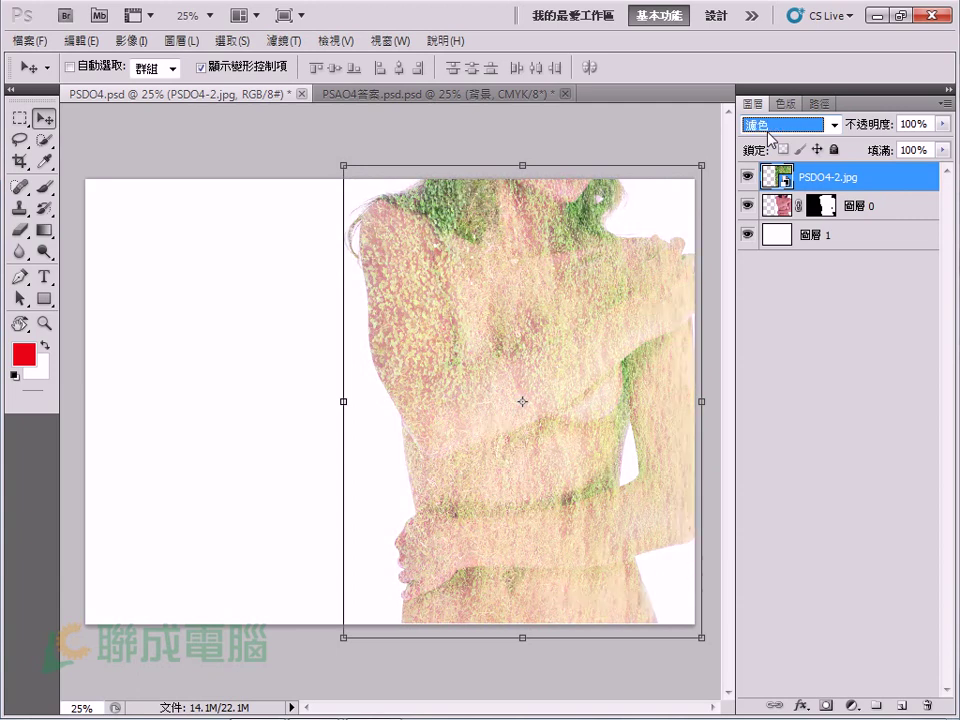
scroll(771, 137, down, 1)
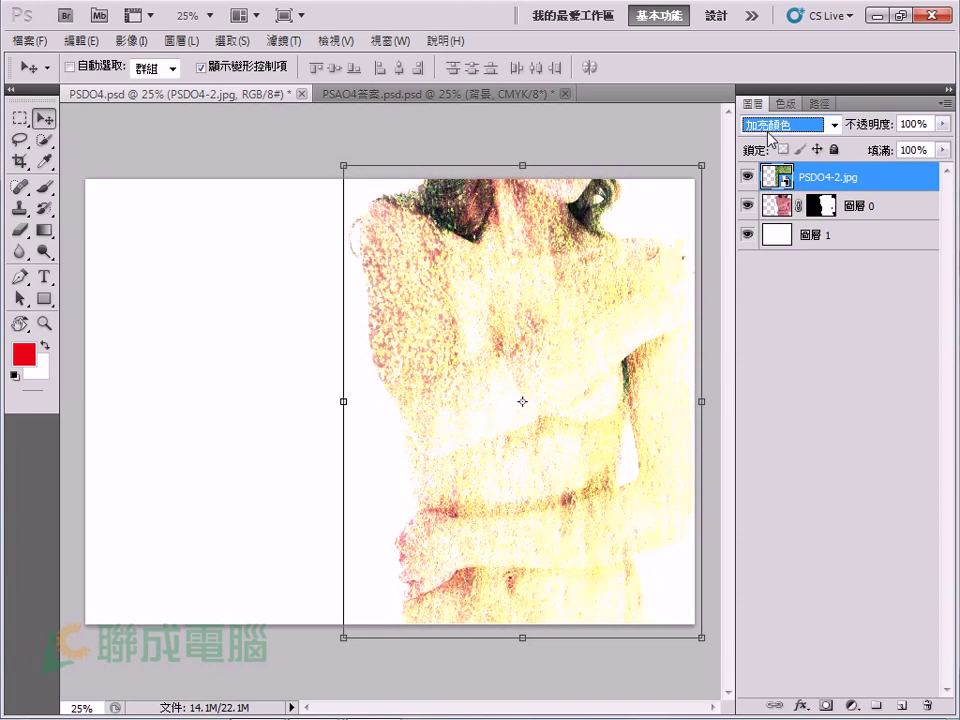
Compare the torso with and without the Color Dodge grass, leaving the grass hidden and 圖層 0 selected
click(746, 177)
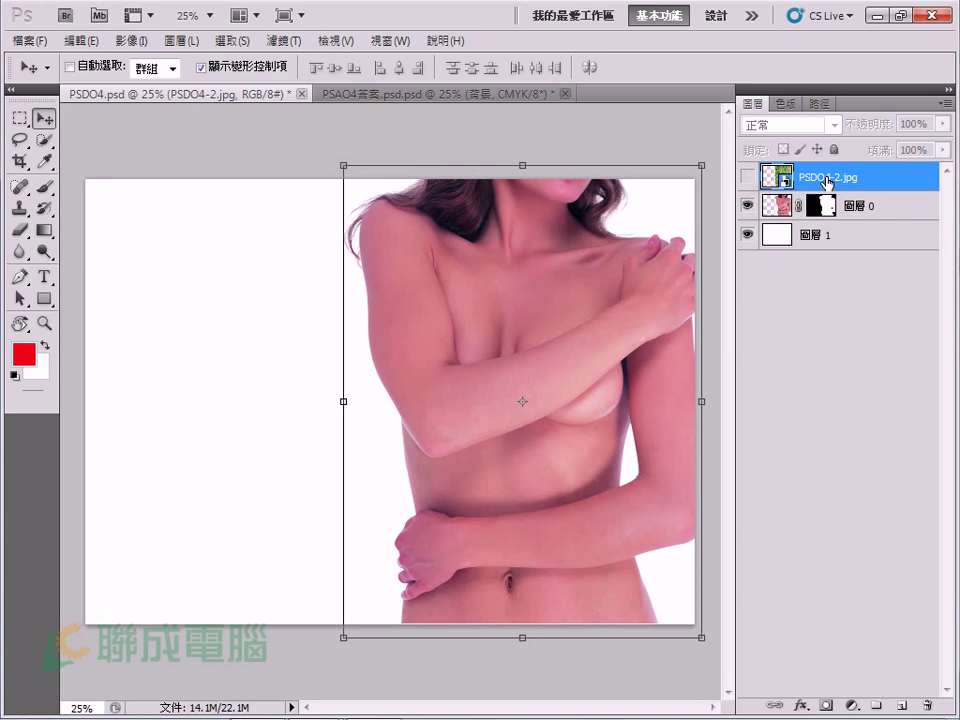
click(746, 178)
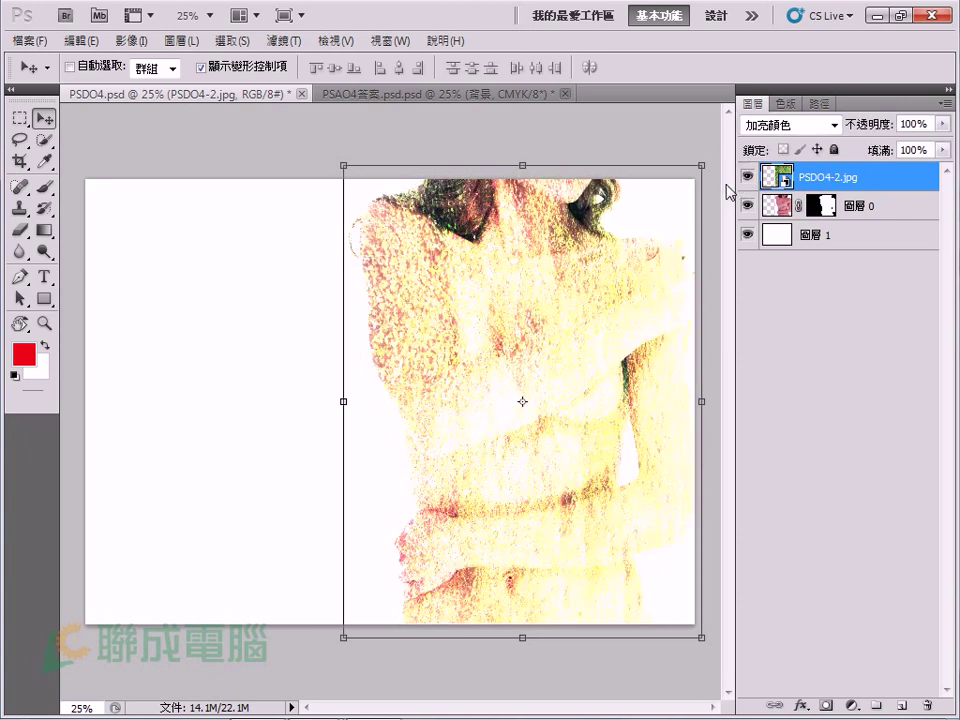
click(746, 178)
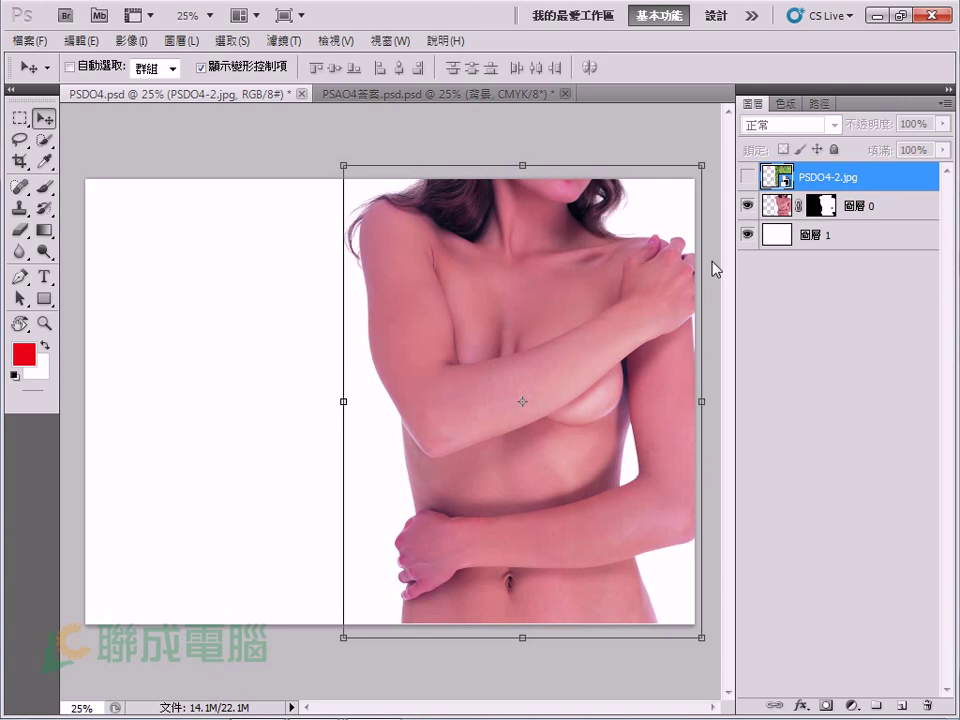
click(746, 177)
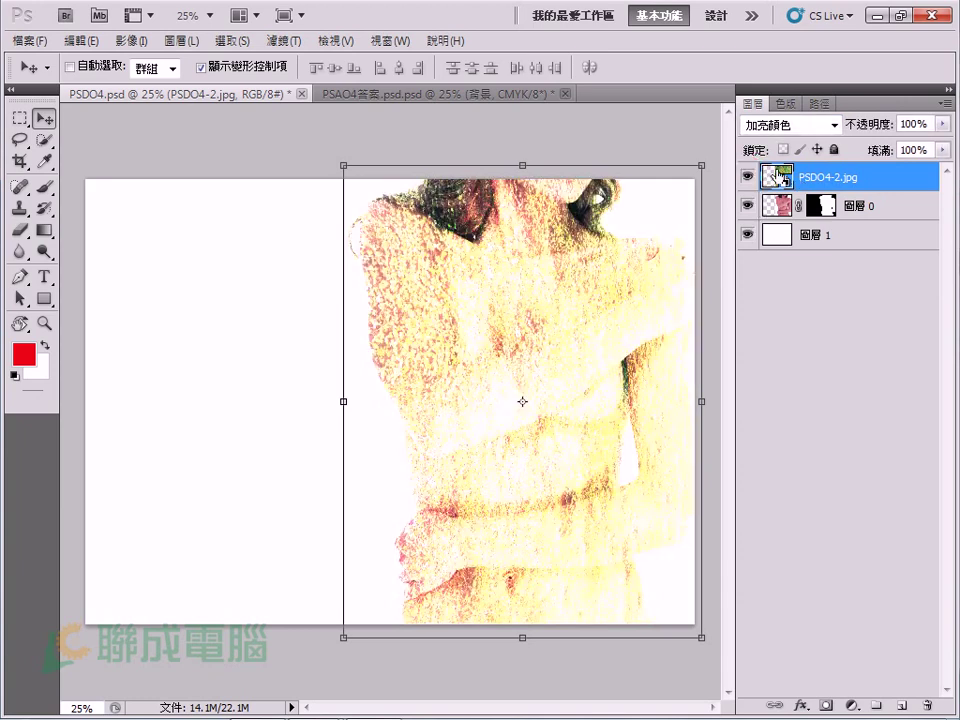
click(746, 177)
click(778, 207)
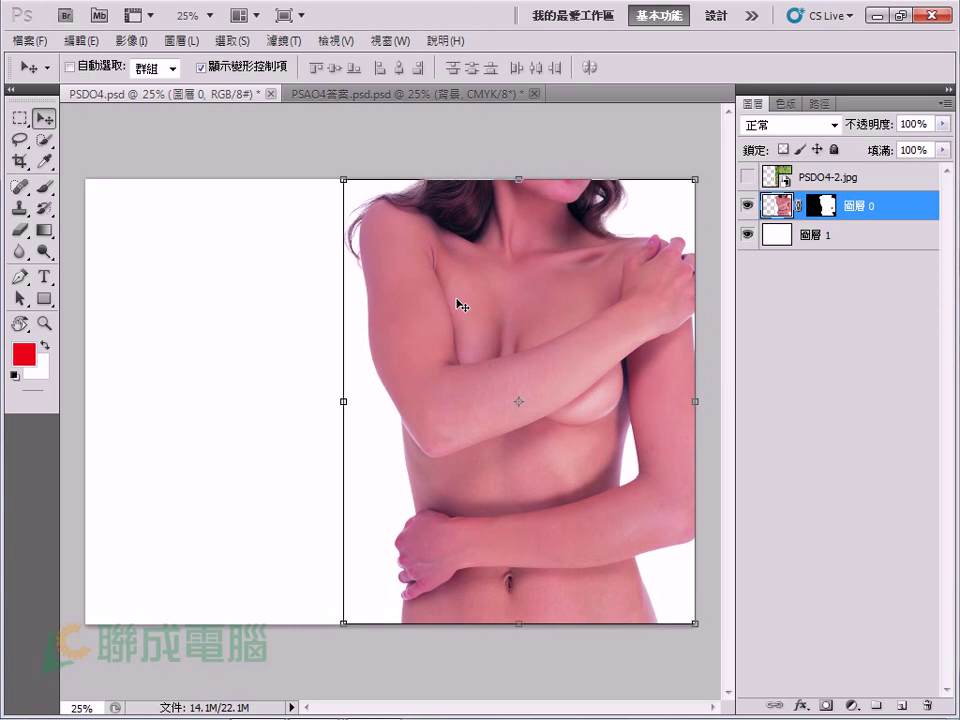
Desaturate 圖層 0 with 影像 > 調整 > 去除飽和度 so the torso turns grayscale
click(130, 41)
mouse_move(147, 89)
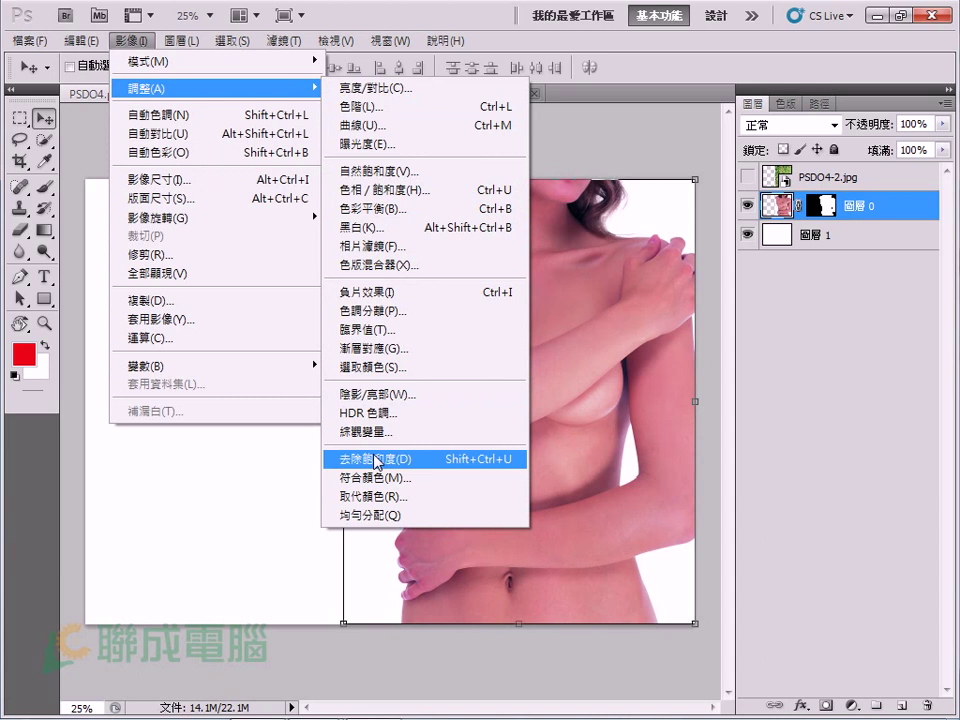
click(376, 460)
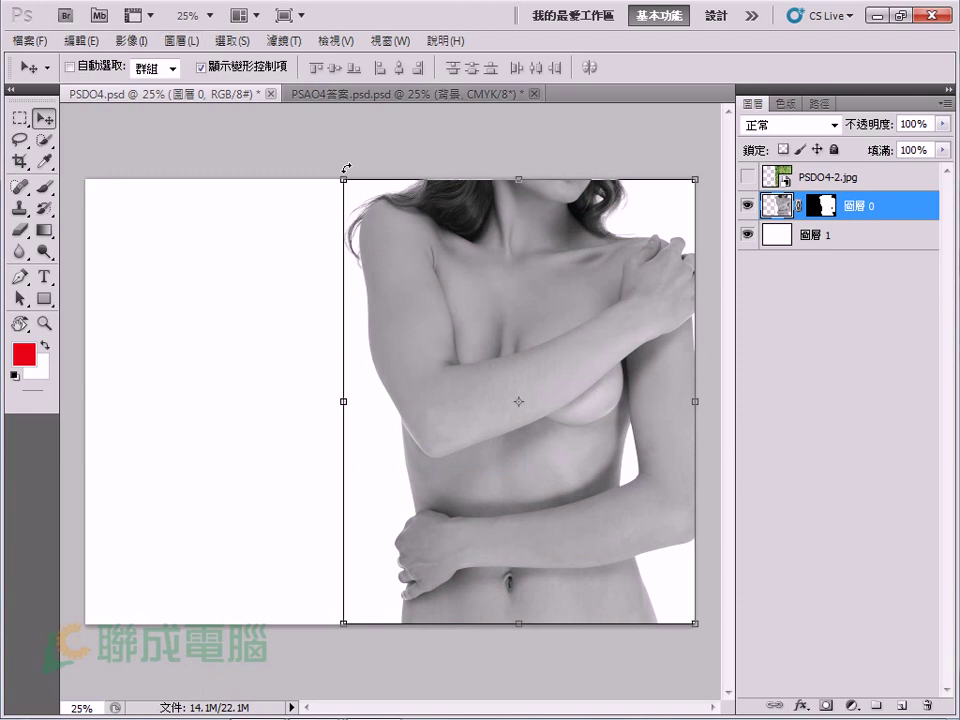
Show the grass layer again and set its blend mode to Dissolve
click(750, 177)
click(818, 125)
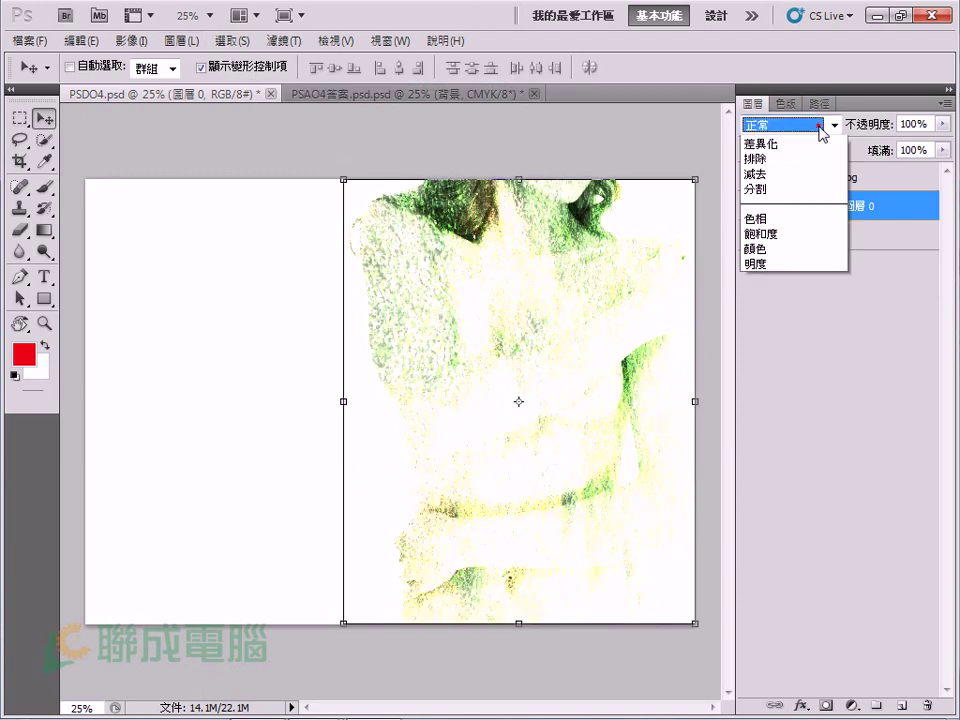
click(765, 158)
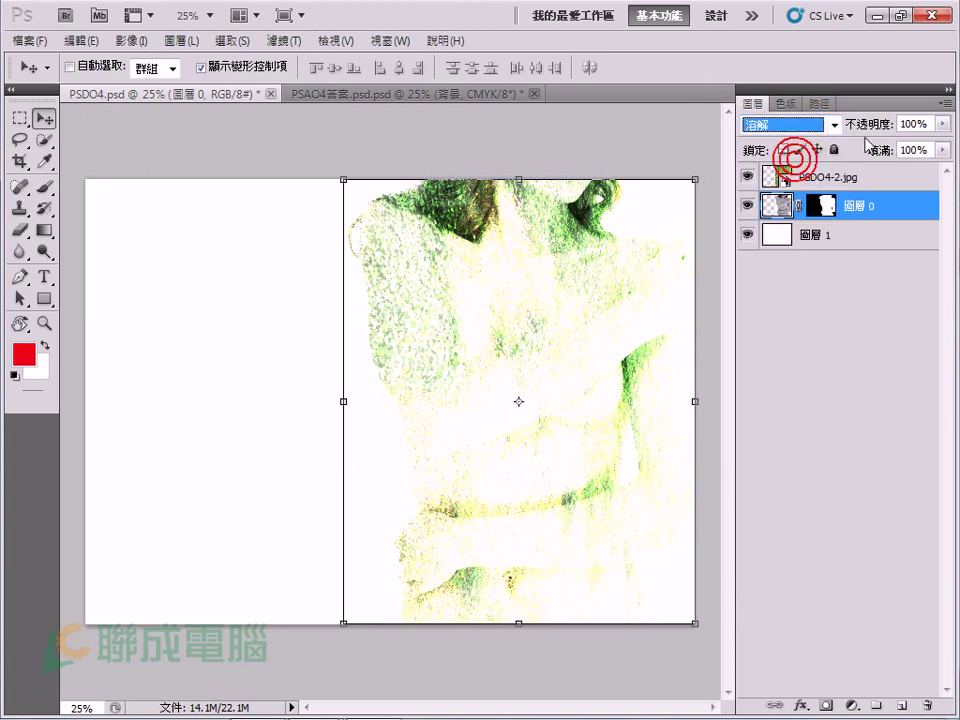
click(818, 125)
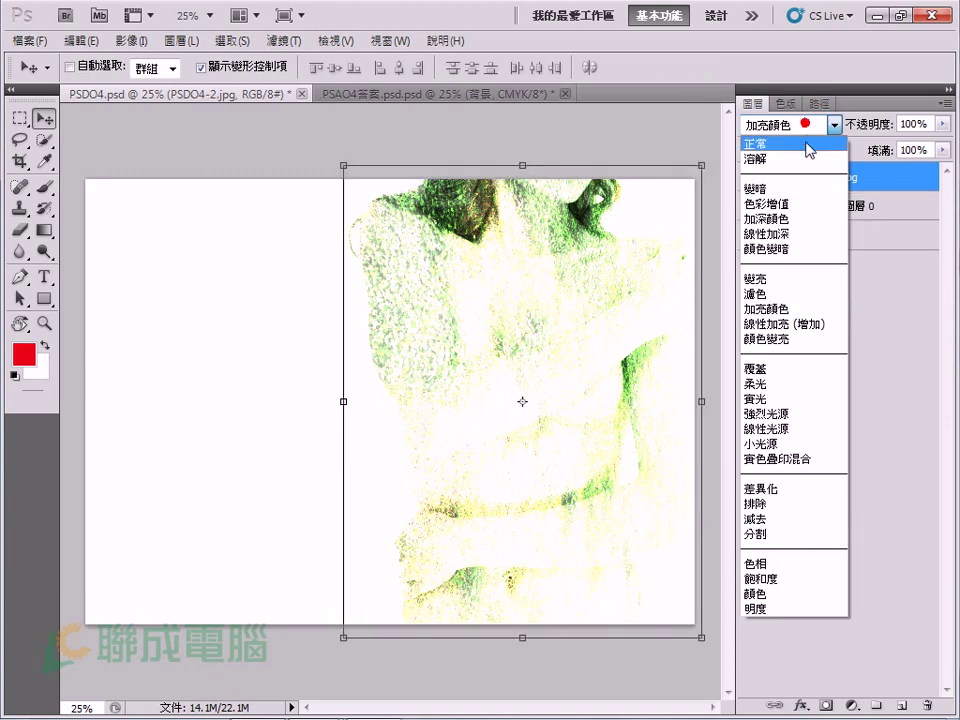
click(761, 156)
click(800, 177)
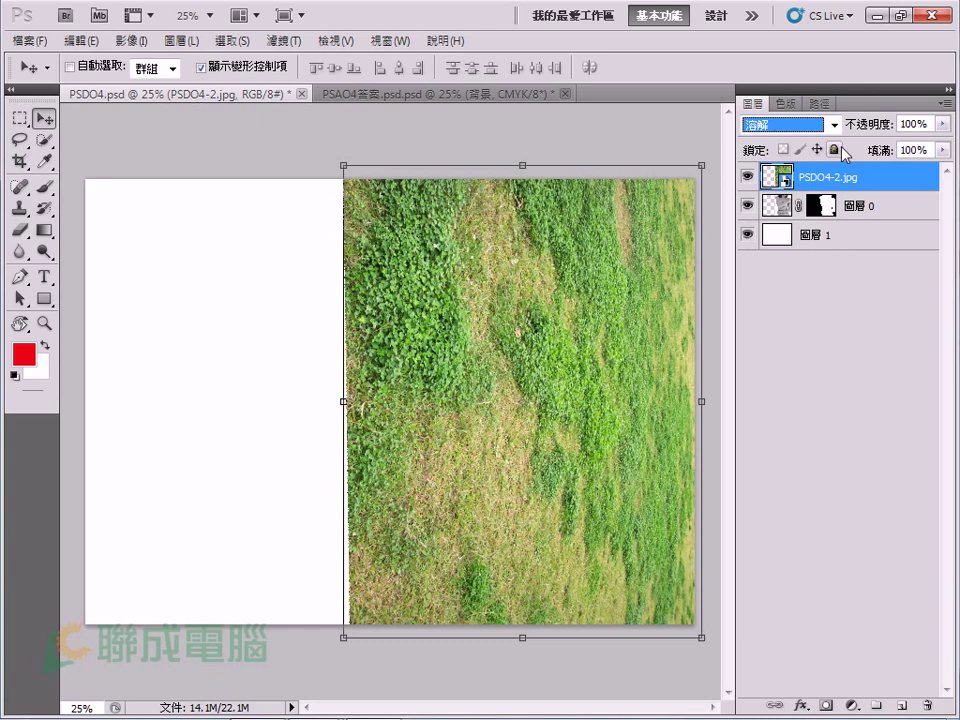
Preview blend modes from Multiply through Overlay, Hard Light and Soft Light on the grass
key(Down)
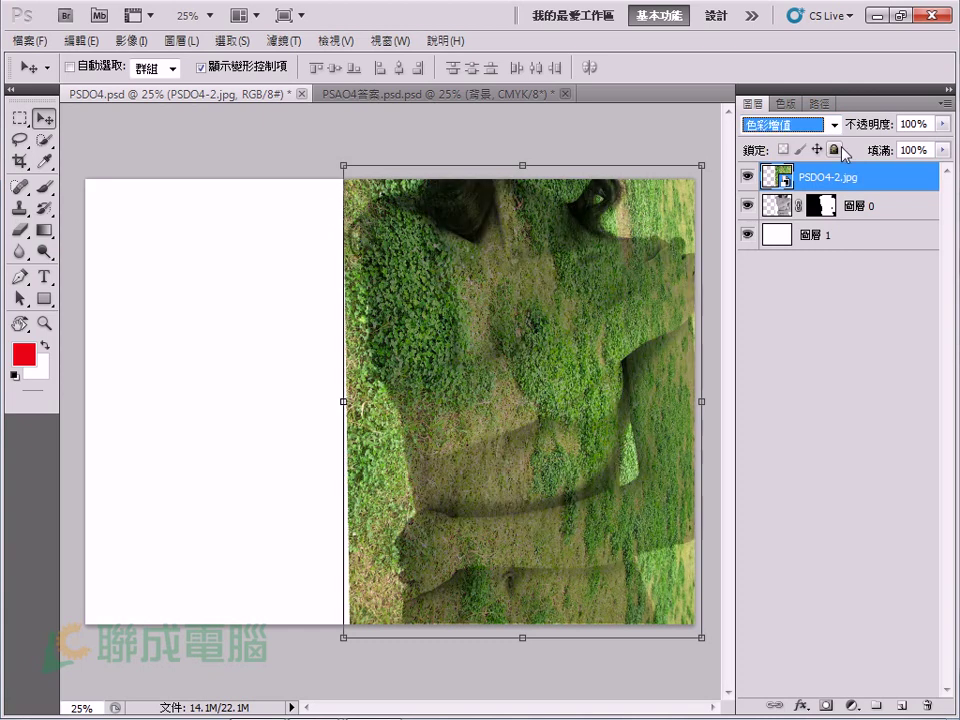
key(Down)
key(Down)
key(Down)
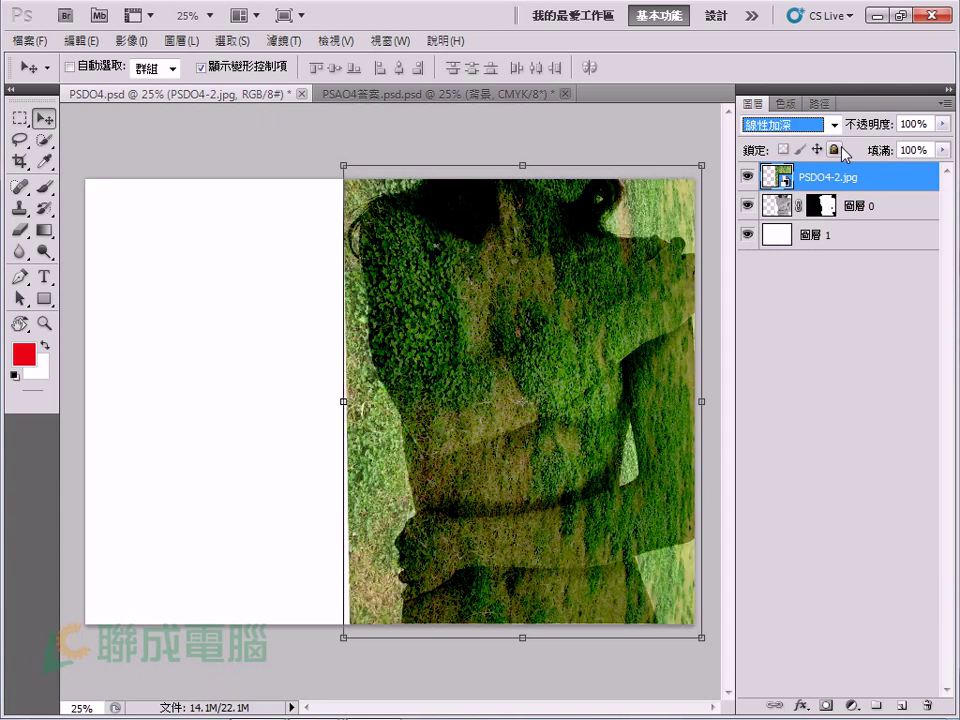
key(Down)
key(Down)
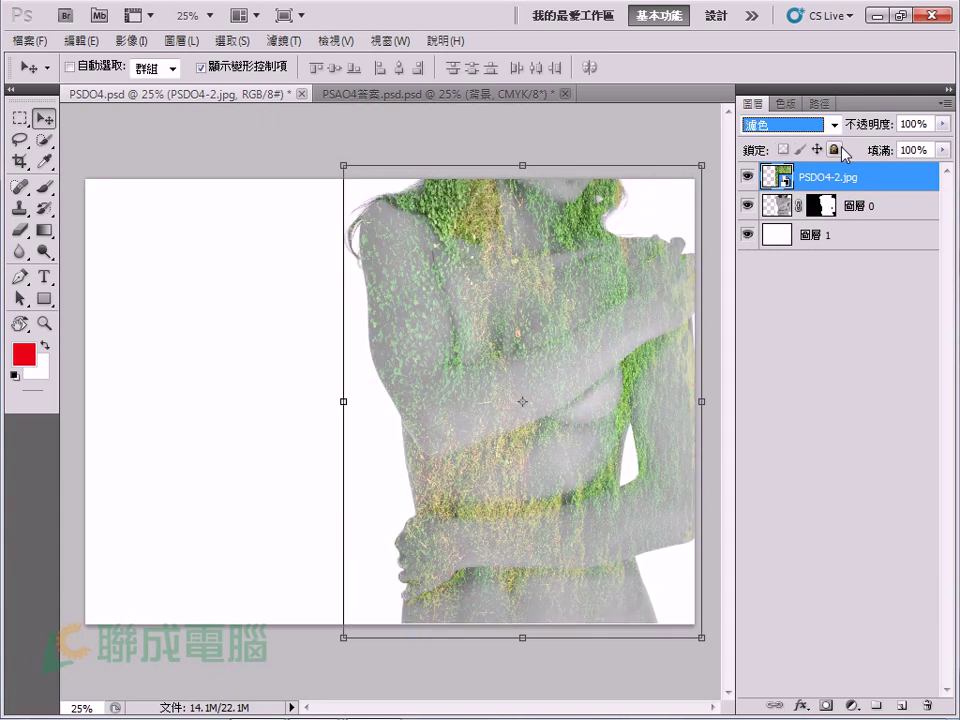
key(Down)
key(Down)
key(Down)
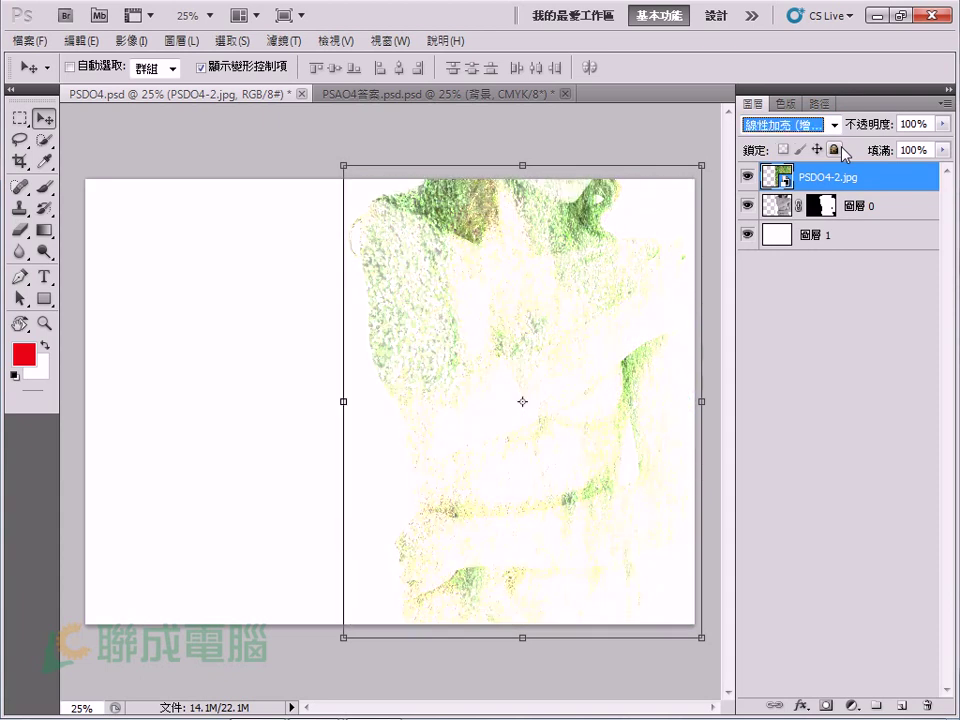
key(Down)
key(Down)
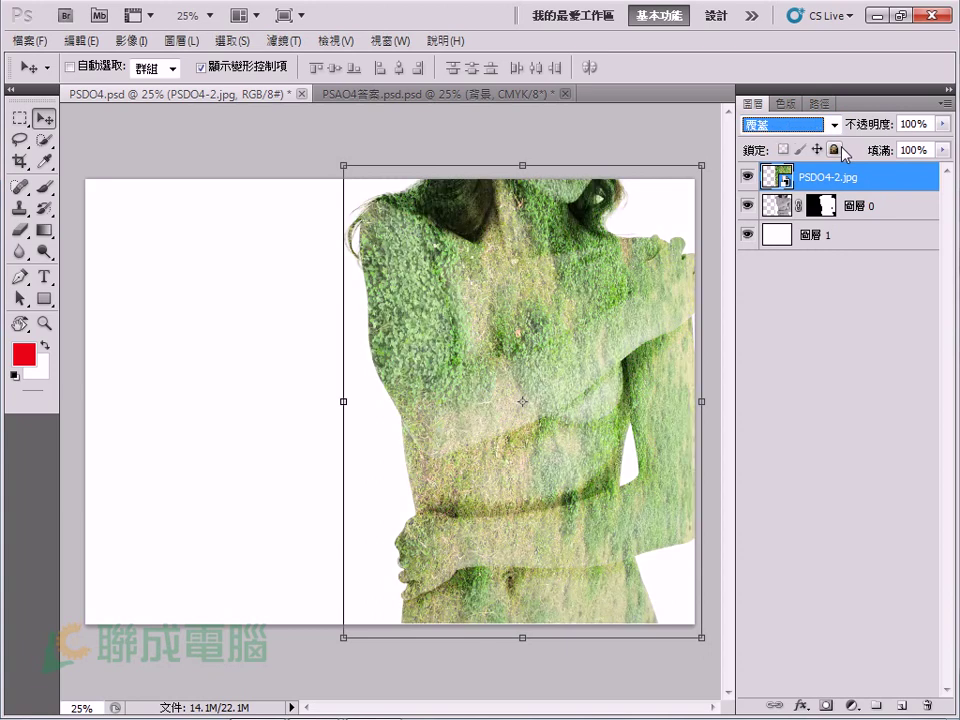
key(Down)
key(Up)
key(Down)
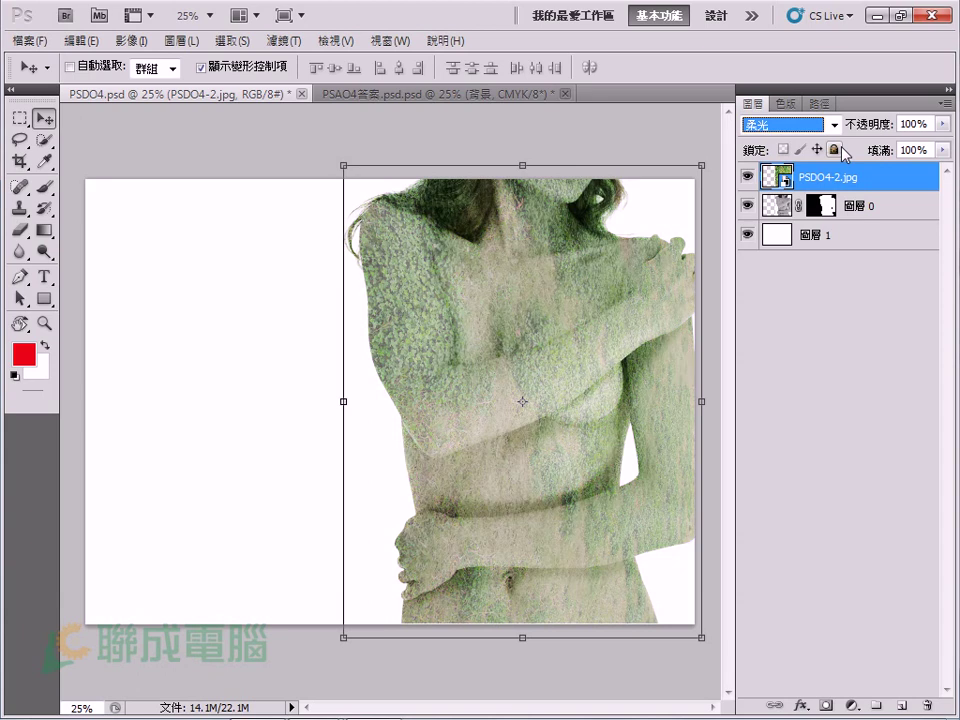
key(Down)
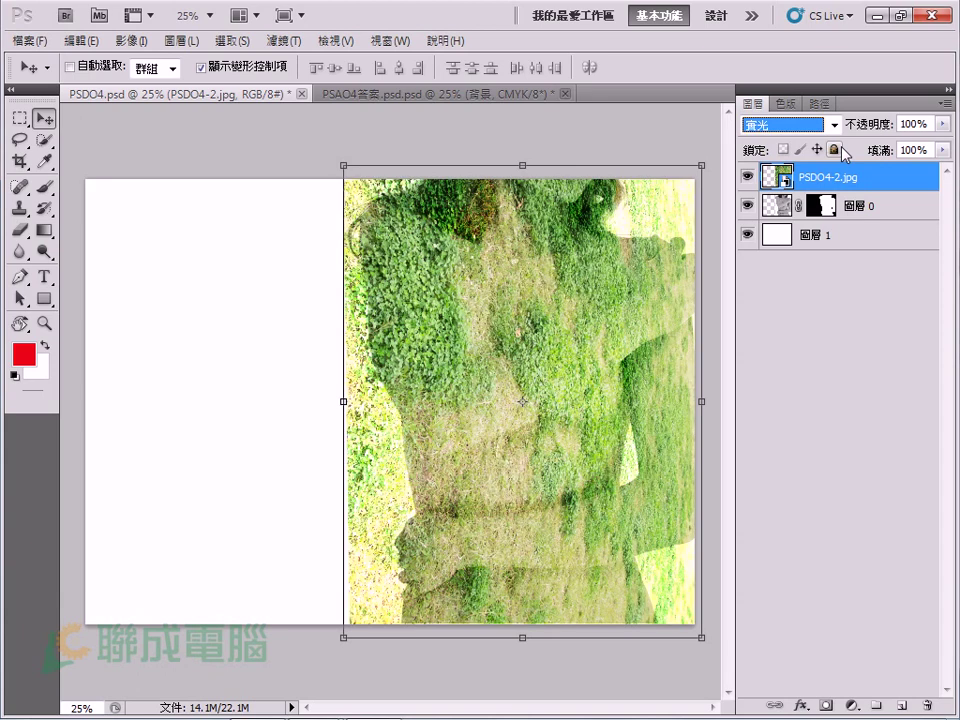
key(Down)
key(Up)
key(Up)
key(Down)
Try Multiply, then settle on 實光 (Hard Light) for the grass layer
click(831, 124)
click(804, 205)
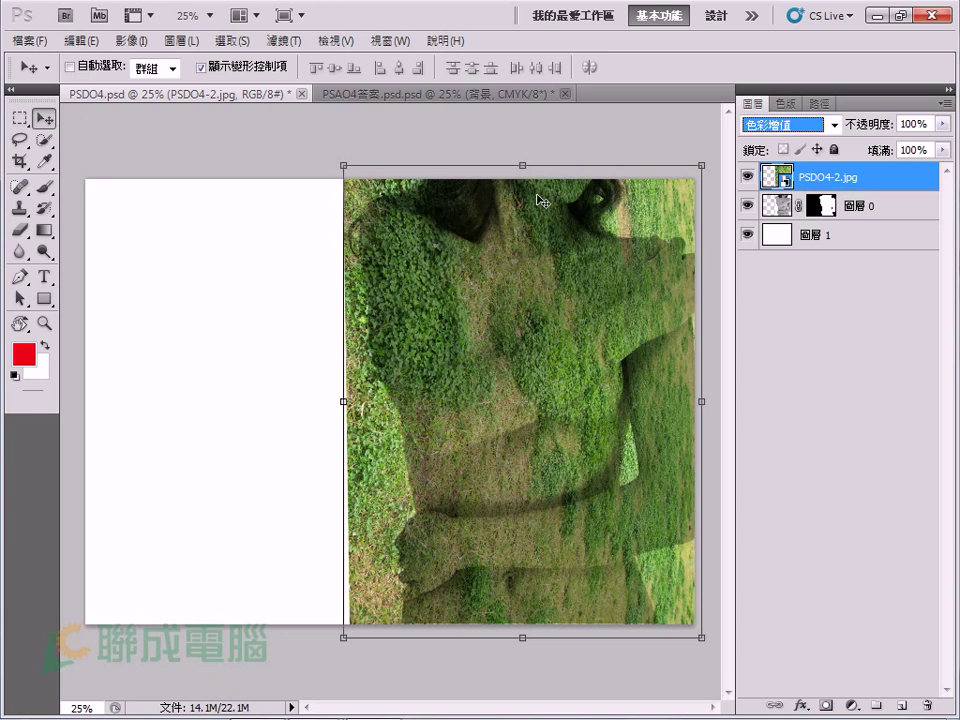
click(805, 126)
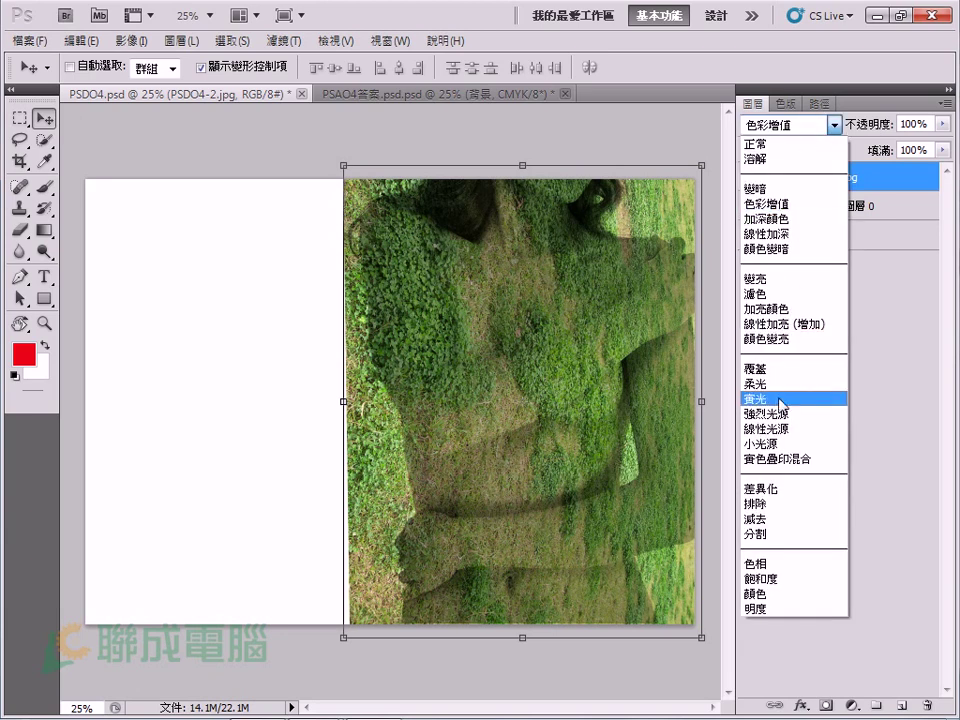
click(765, 398)
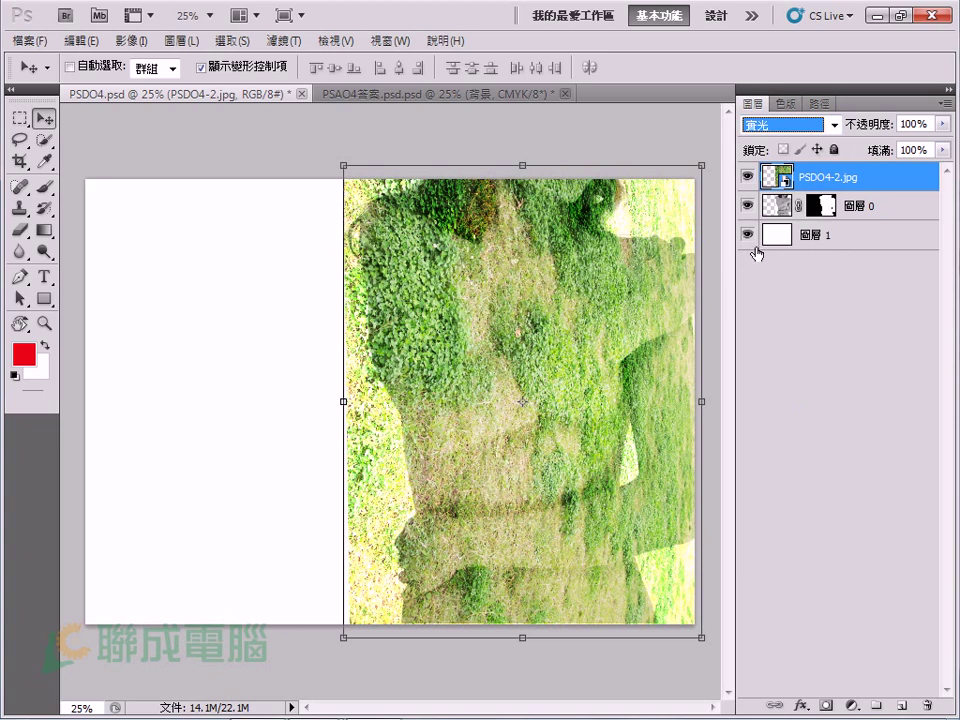
click(820, 206)
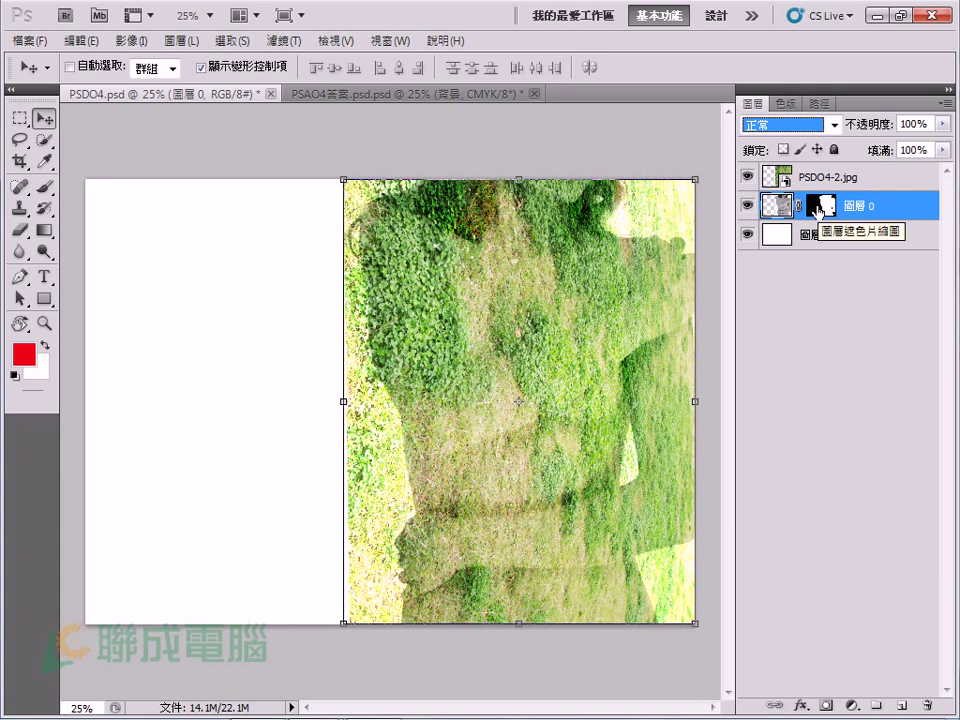
Load 圖層 0's mask as a selection and add it as a layer mask on PSDO4-2.jpg
ctrl+click(820, 208)
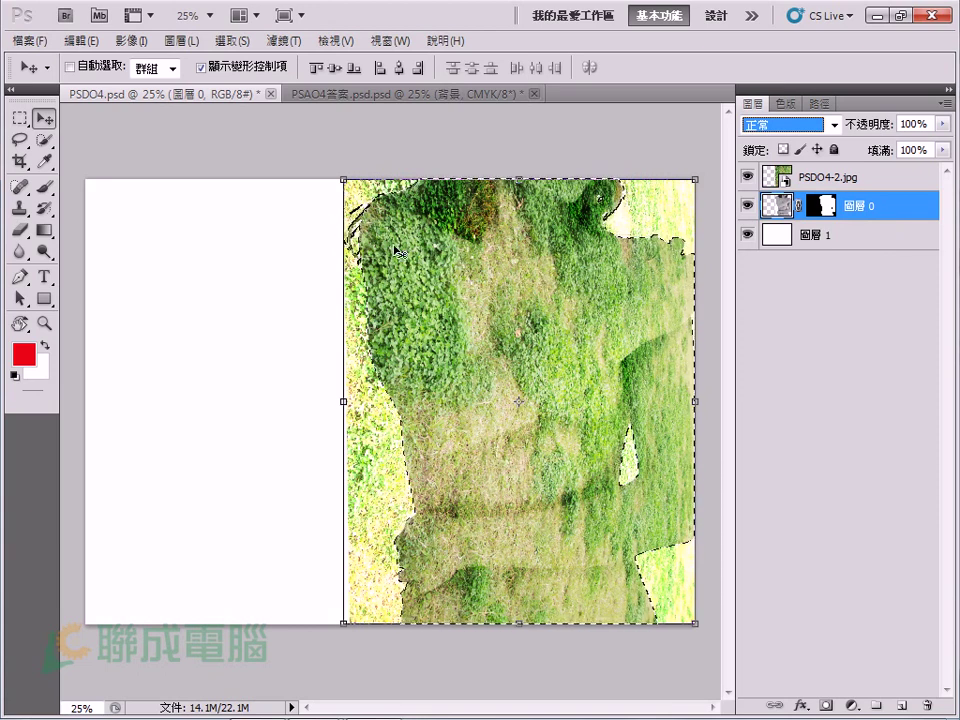
click(843, 183)
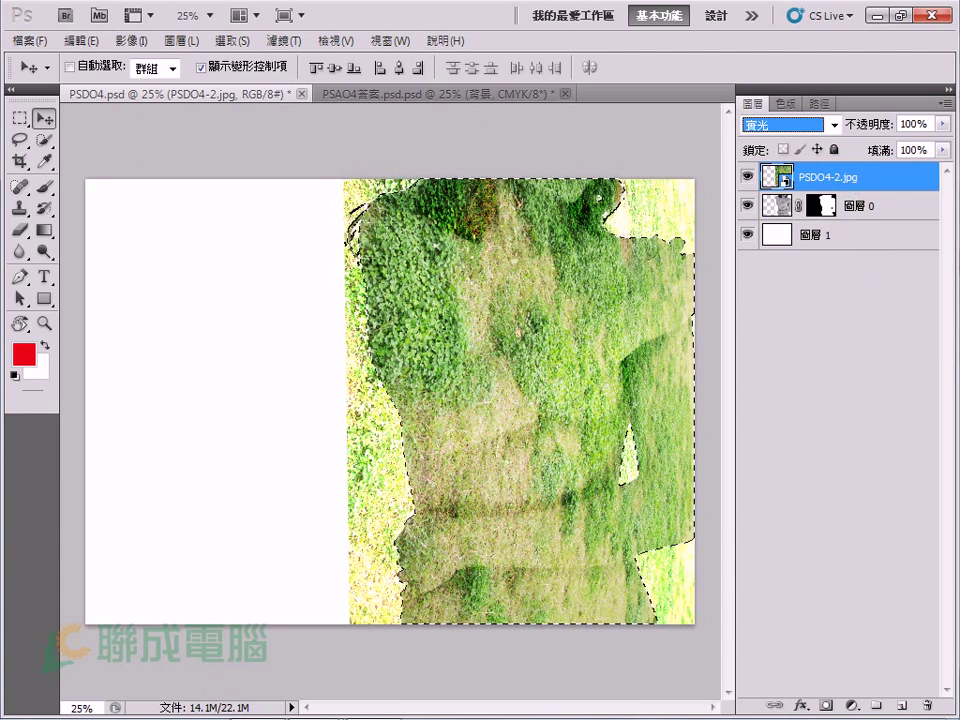
click(825, 705)
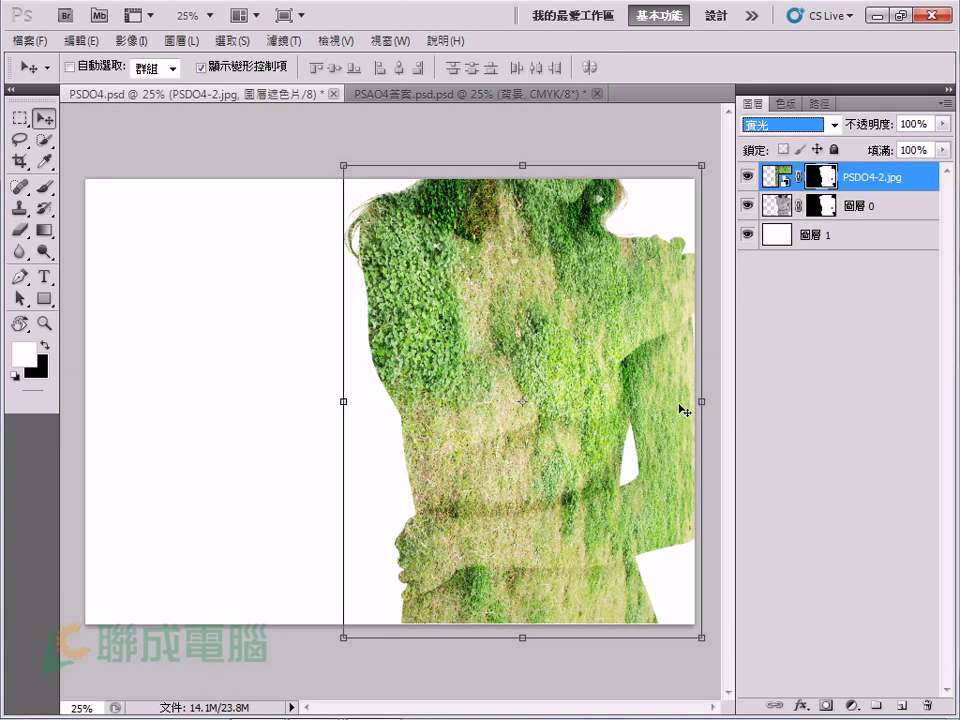
Toggle the figure and grass layers off and on to compare the masked result
click(790, 208)
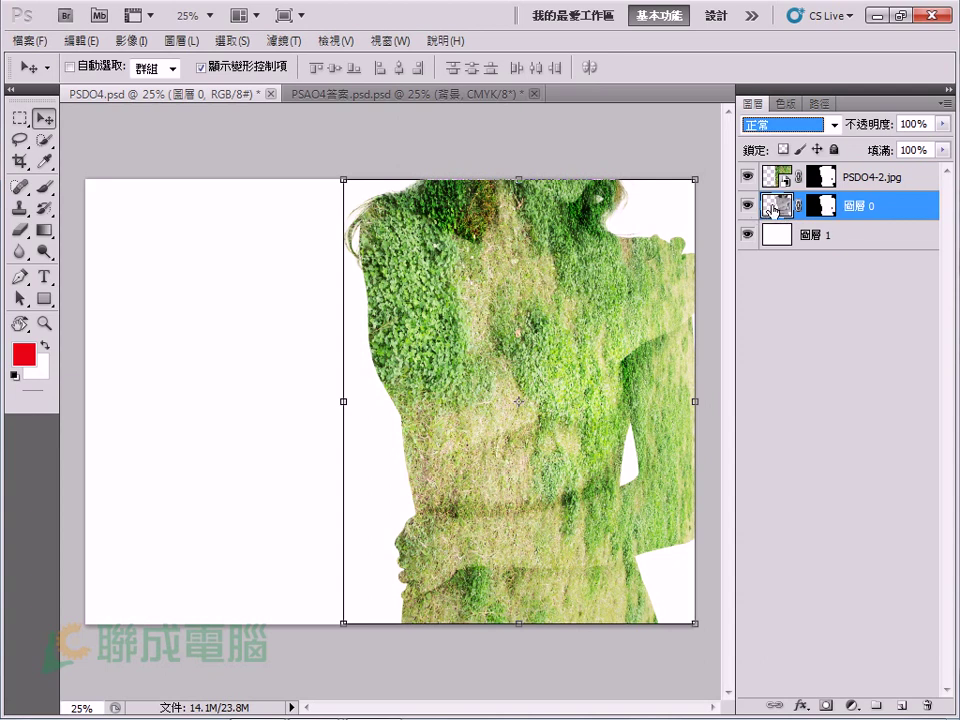
click(747, 206)
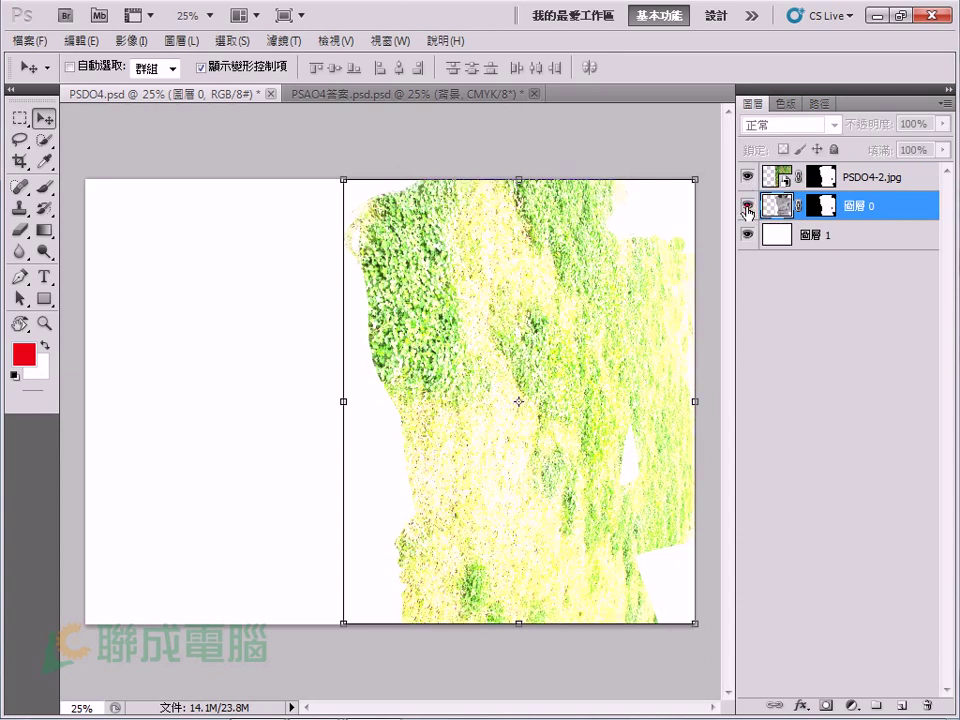
click(747, 206)
click(747, 177)
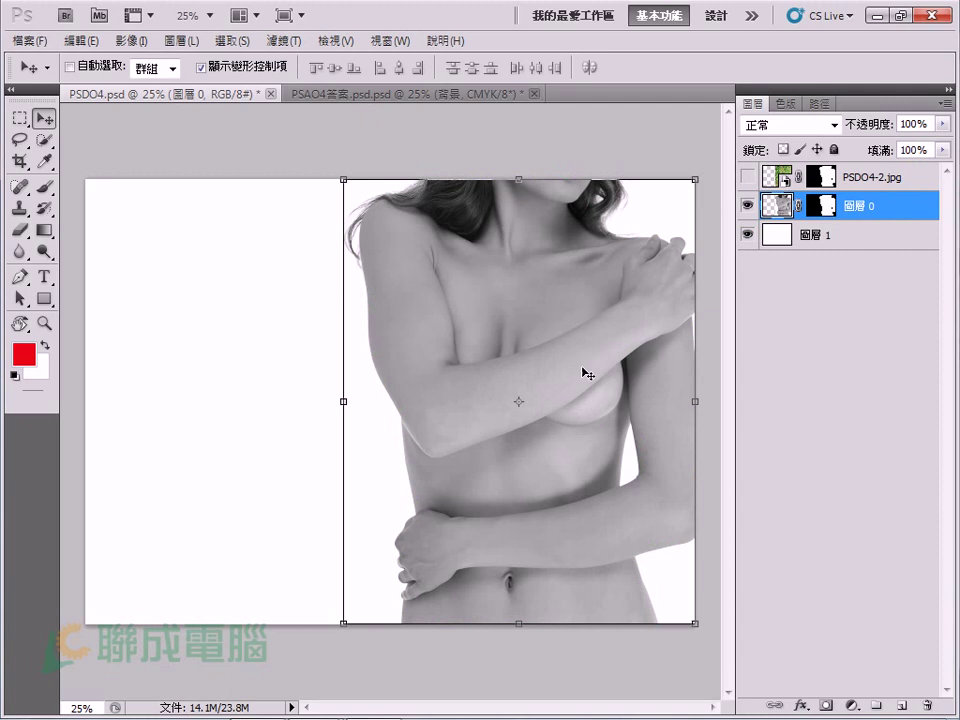
click(747, 177)
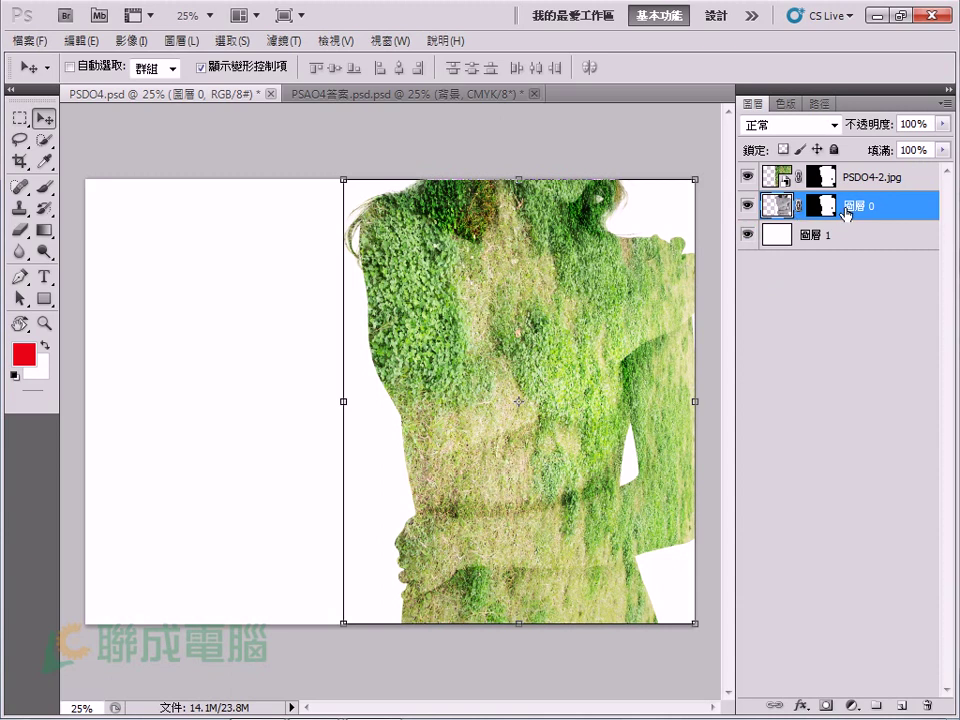
Select 圖層 0 and bring up the new fill or adjustment layer list
click(848, 652)
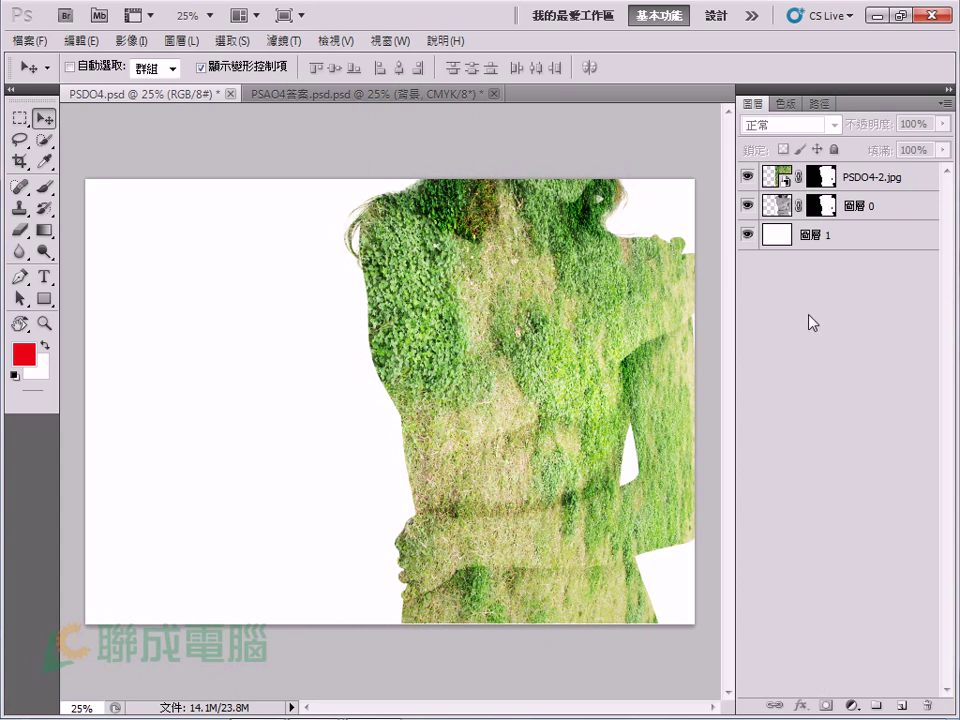
click(850, 206)
click(850, 705)
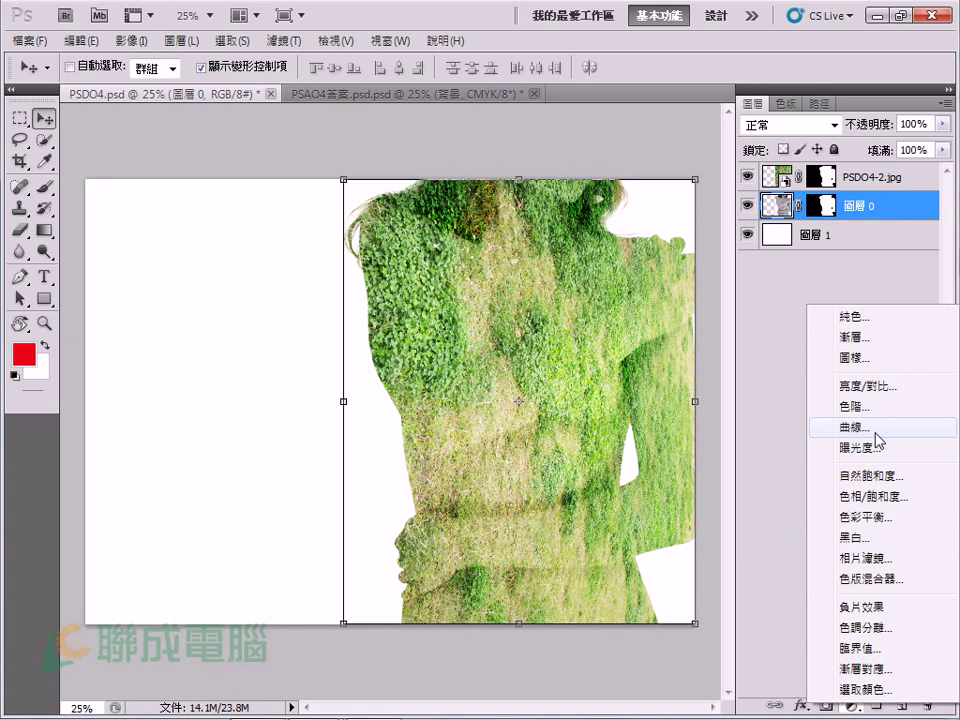
Add Curves layer 曲線 1 with an S-curve darkening the shadows and midtones, then hide it
click(875, 430)
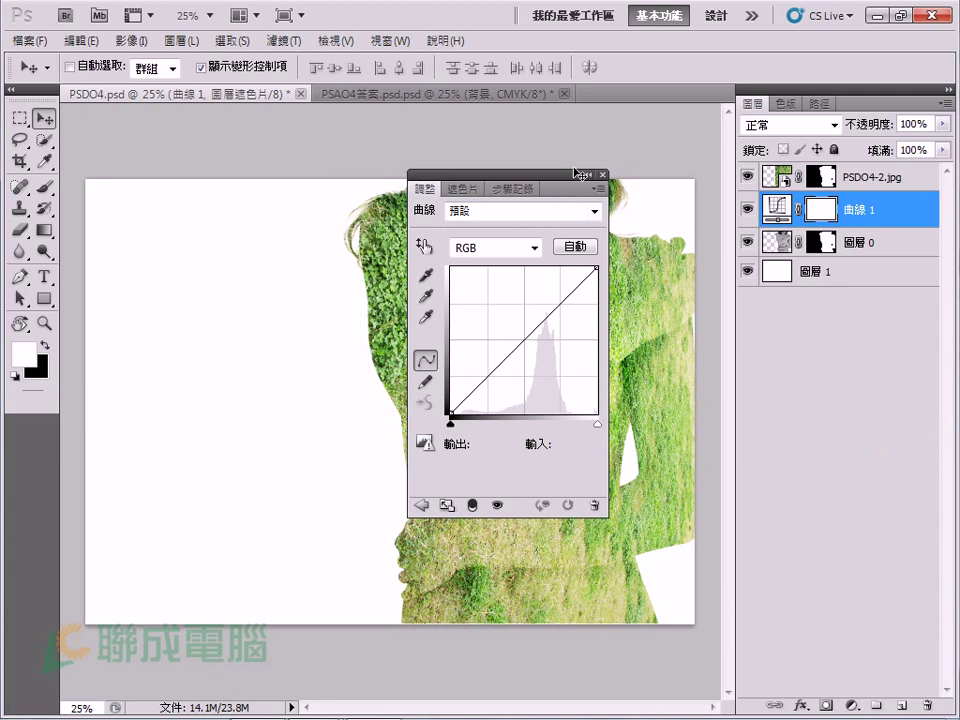
drag(561, 182, 885, 335)
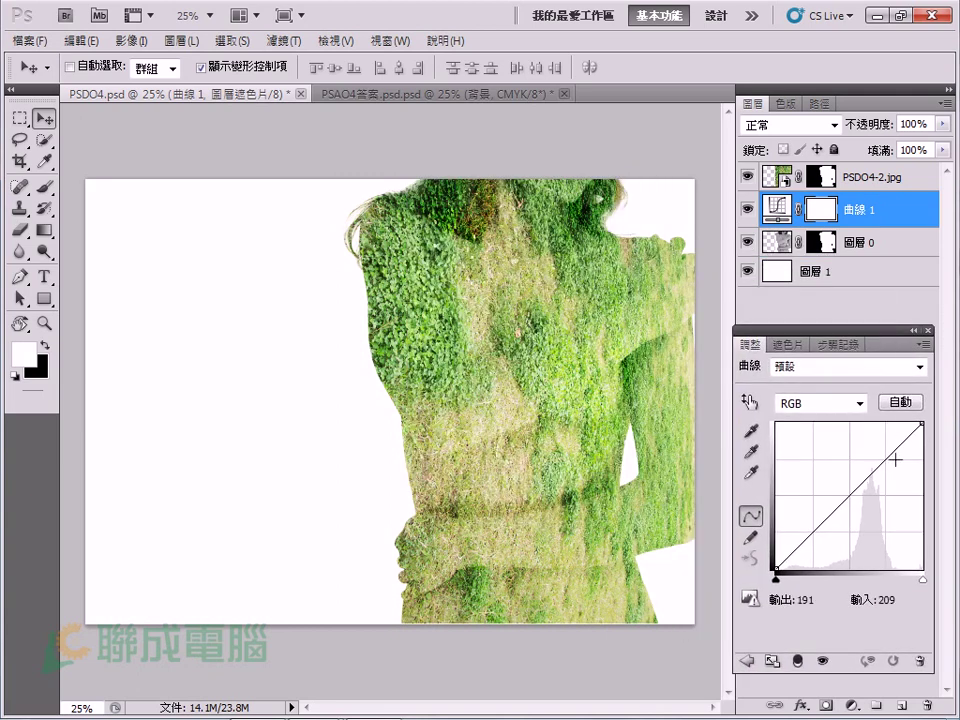
click(846, 498)
mouse_move(848, 503)
mouse_down()
mouse_move(861, 553)
mouse_move(831, 527)
mouse_move(828, 570)
mouse_move(816, 498)
mouse_move(842, 546)
mouse_up()
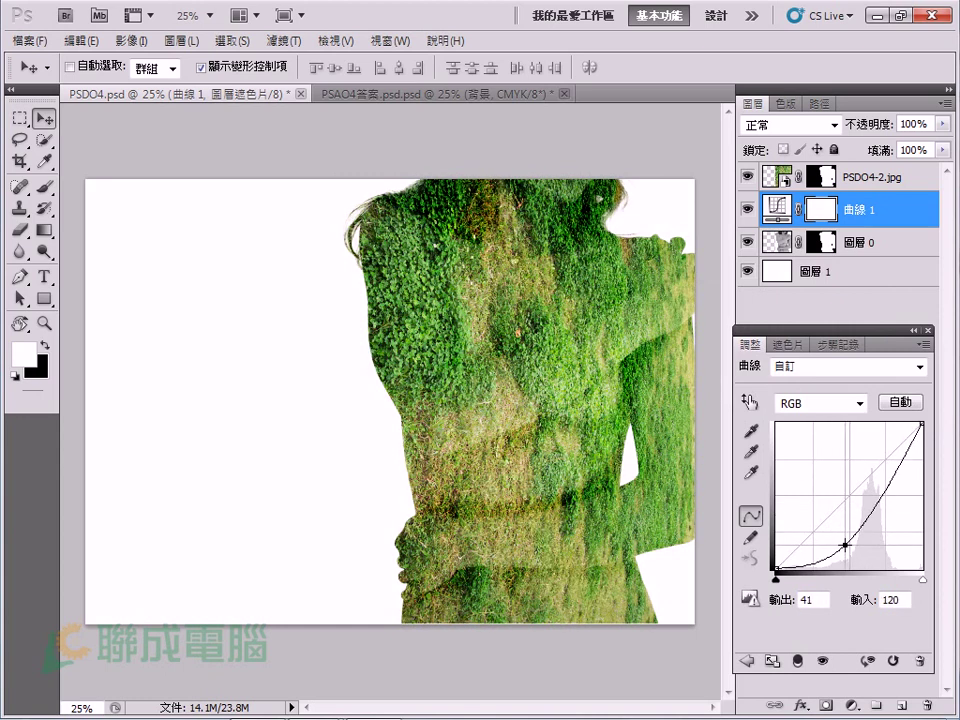
mouse_move(872, 506)
mouse_down()
mouse_move(861, 486)
mouse_move(872, 510)
mouse_move(871, 494)
mouse_up()
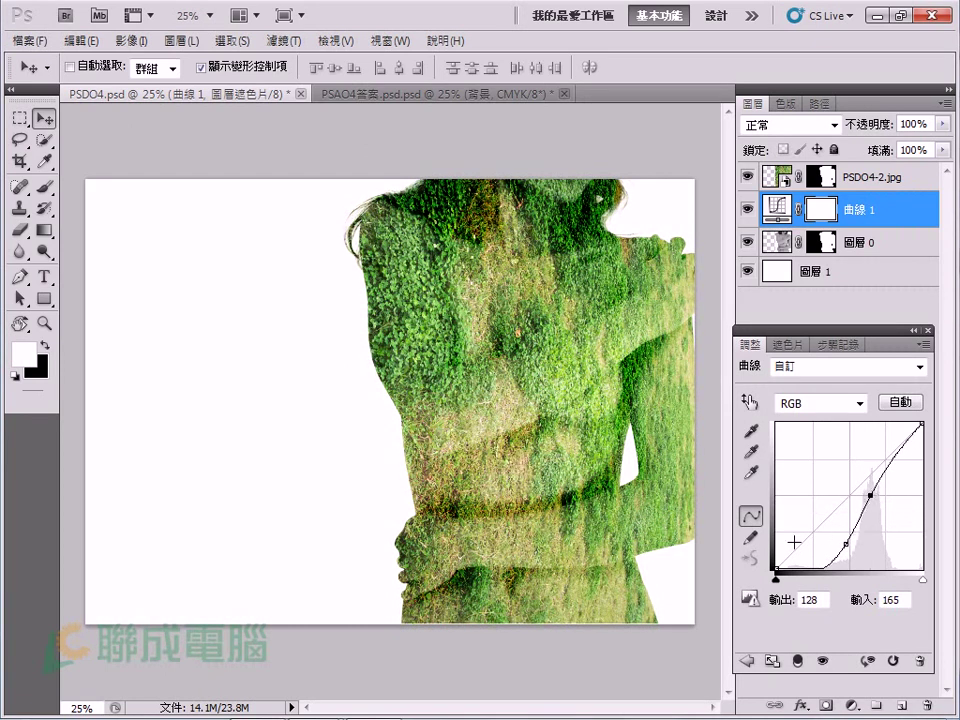
drag(845, 549, 841, 540)
mouse_move(870, 495)
mouse_down()
mouse_move(871, 506)
mouse_move(846, 469)
mouse_move(877, 519)
mouse_move(864, 483)
mouse_up()
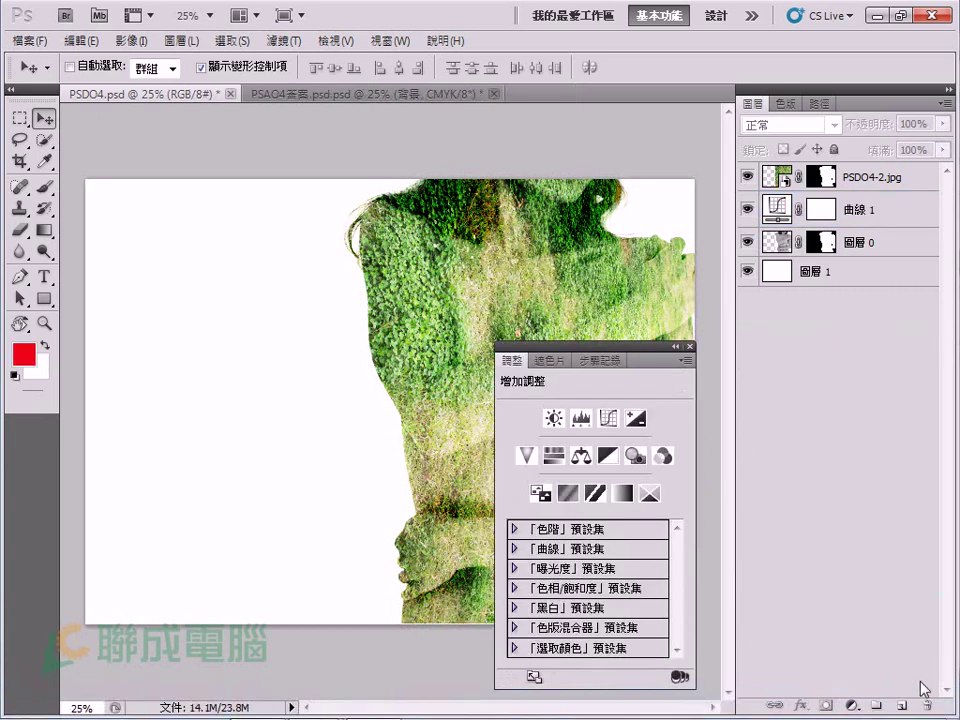
click(863, 216)
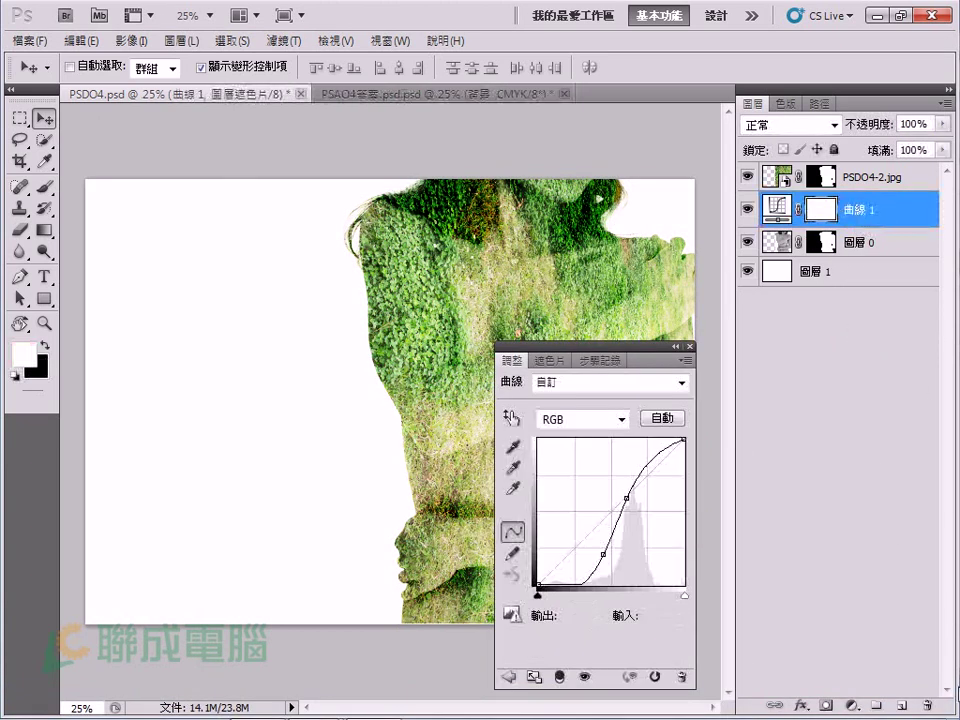
click(748, 209)
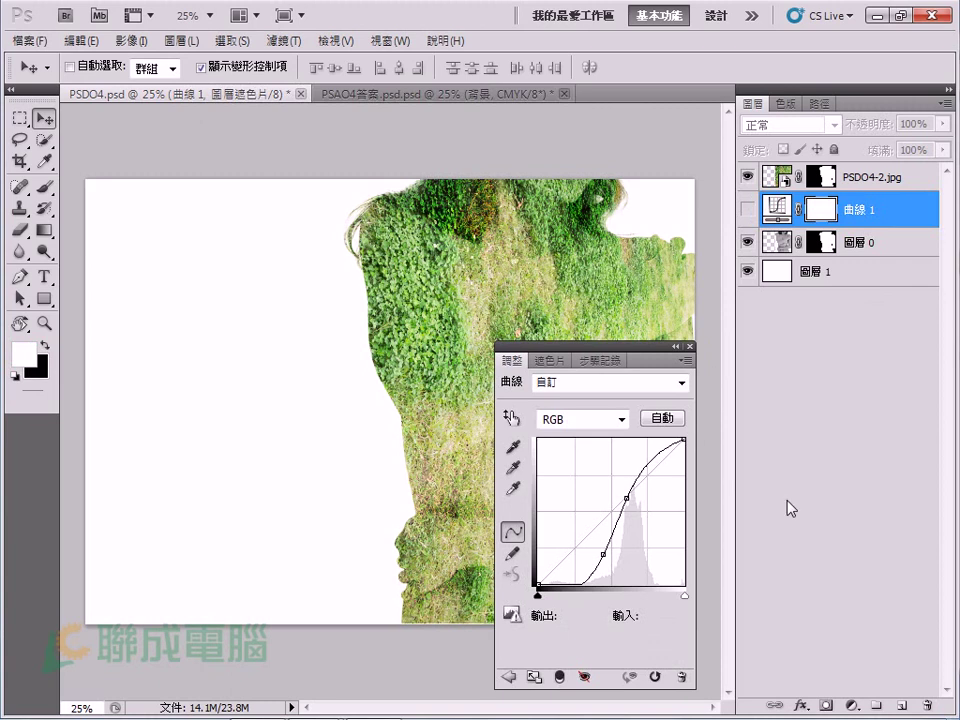
click(850, 705)
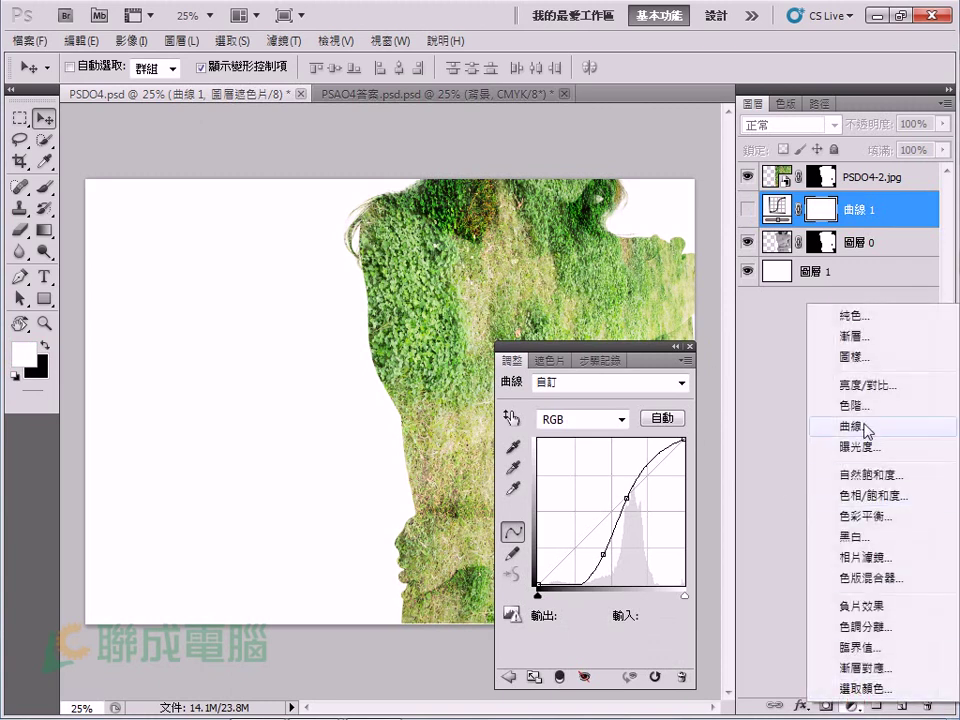
Add a Brightness/Contrast adjustment layer with Brightness -53 and Contrast 41
click(864, 388)
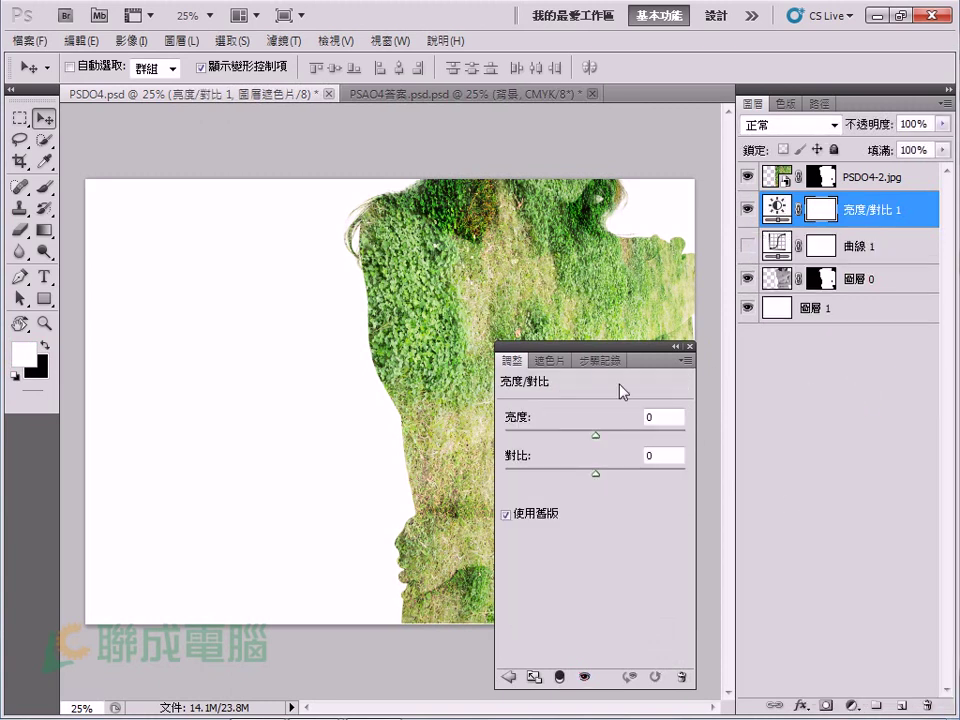
drag(608, 359, 868, 360)
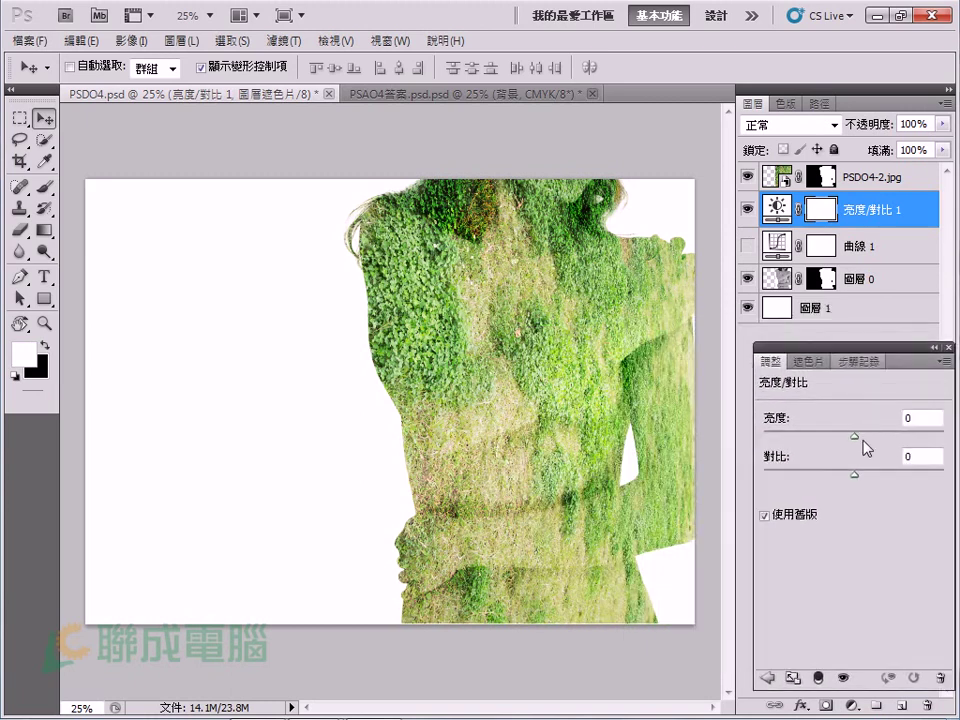
drag(853, 474, 891, 472)
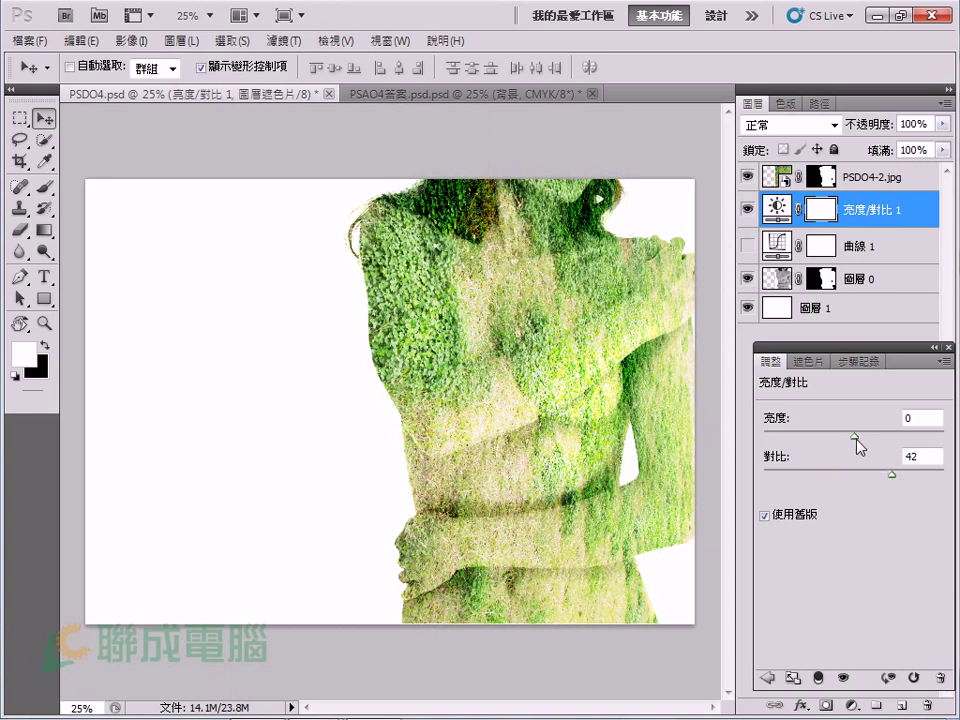
mouse_move(853, 437)
mouse_down()
mouse_move(812, 441)
mouse_move(822, 450)
mouse_up()
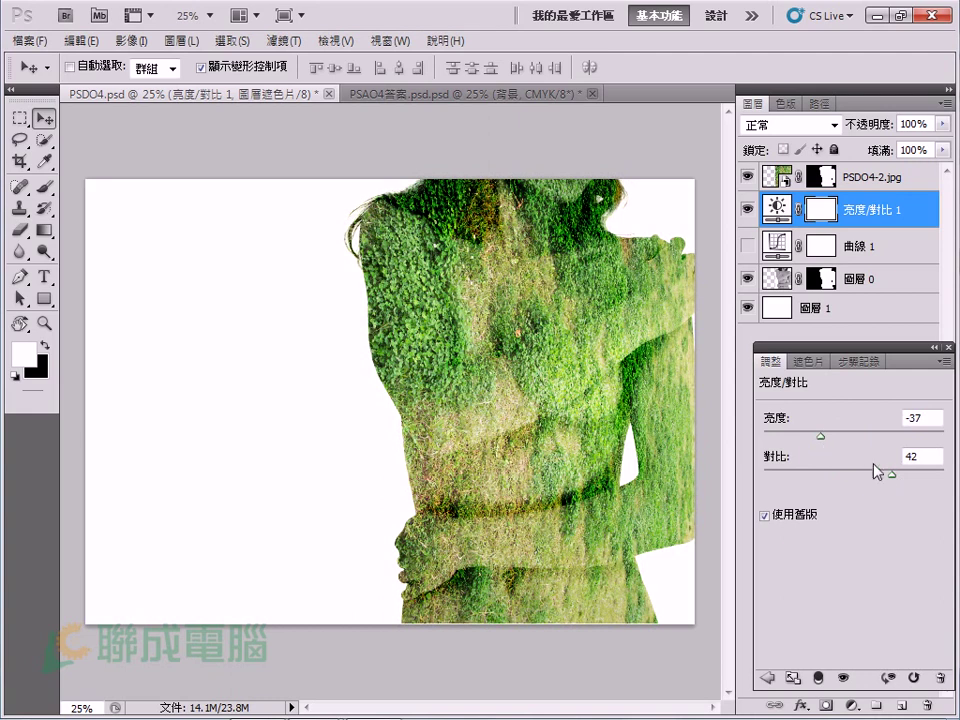
mouse_move(889, 480)
mouse_down()
mouse_move(881, 476)
mouse_move(893, 484)
mouse_move(891, 474)
mouse_up()
drag(820, 437, 810, 447)
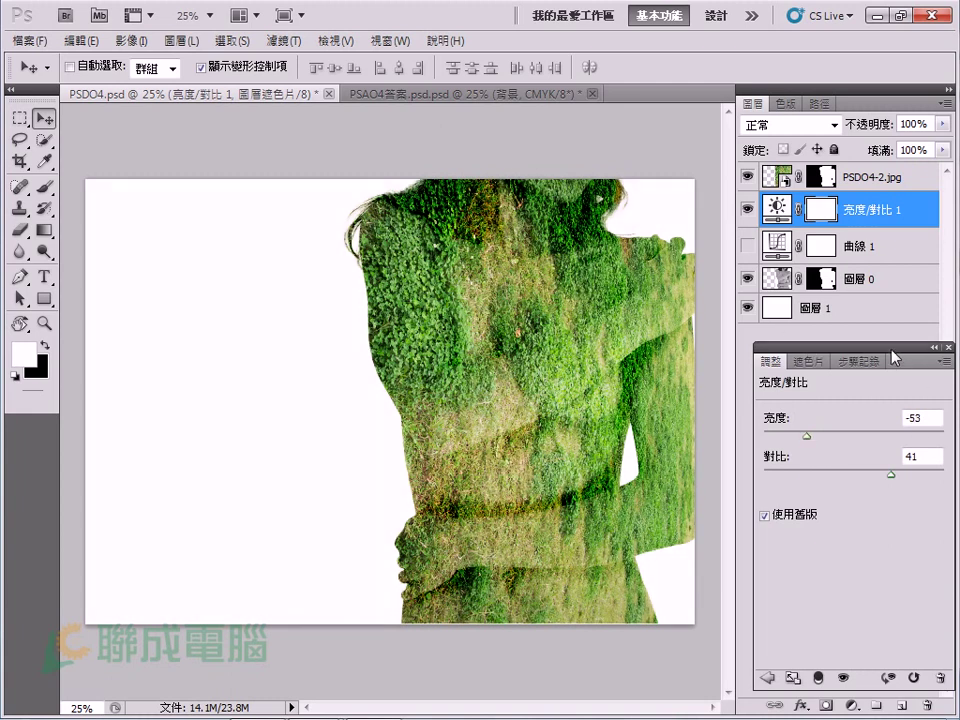
drag(893, 358, 826, 364)
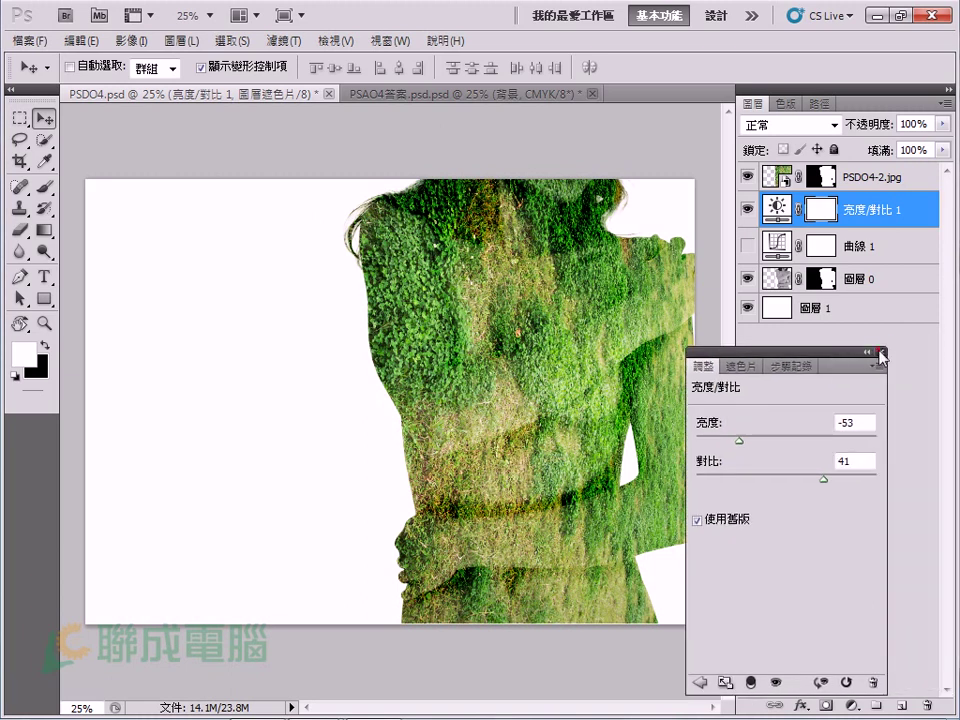
click(880, 353)
Compare the Brightness/Contrast result against the Curves layer, then delete 曲線 1
click(746, 208)
click(748, 246)
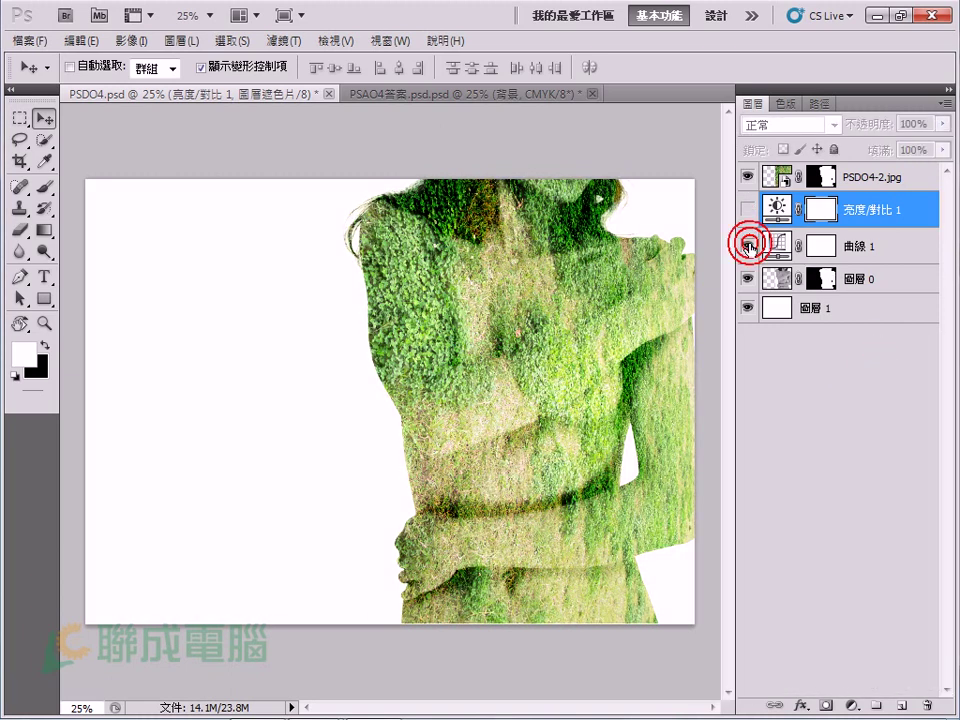
click(748, 246)
click(746, 208)
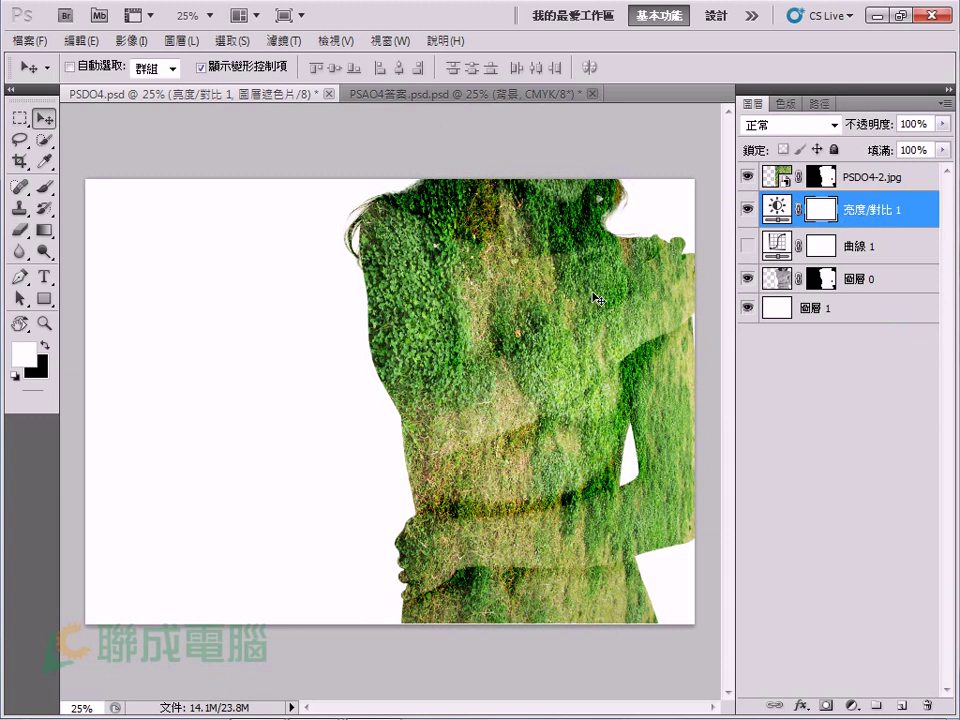
click(876, 245)
click(925, 712)
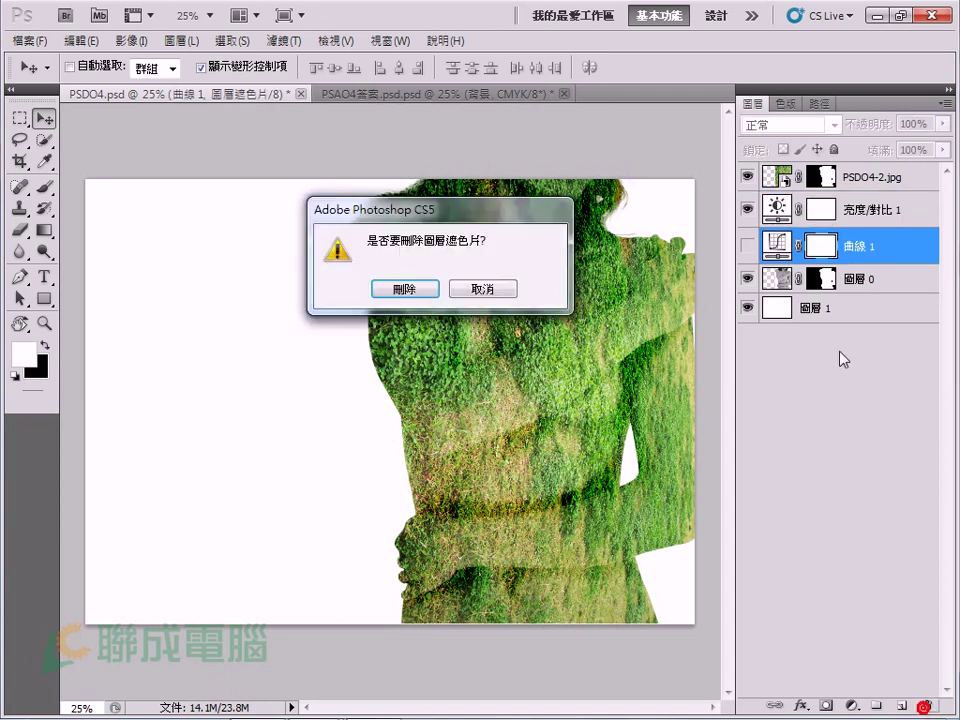
click(428, 297)
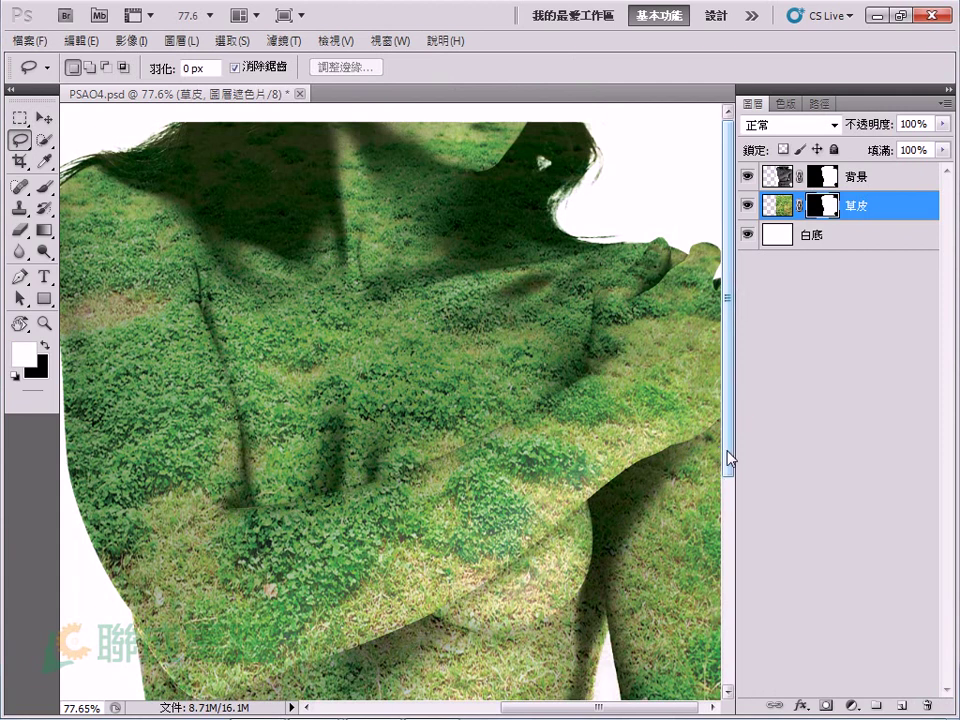
drag(727, 455, 730, 492)
key(ctrl+minus)
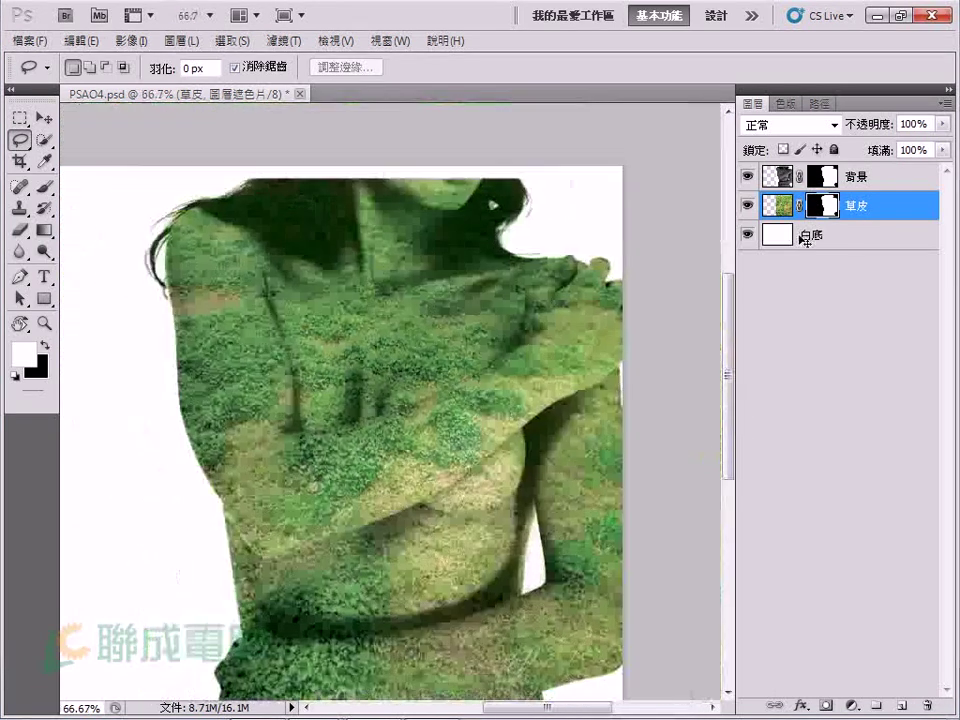
key(ctrl+minus)
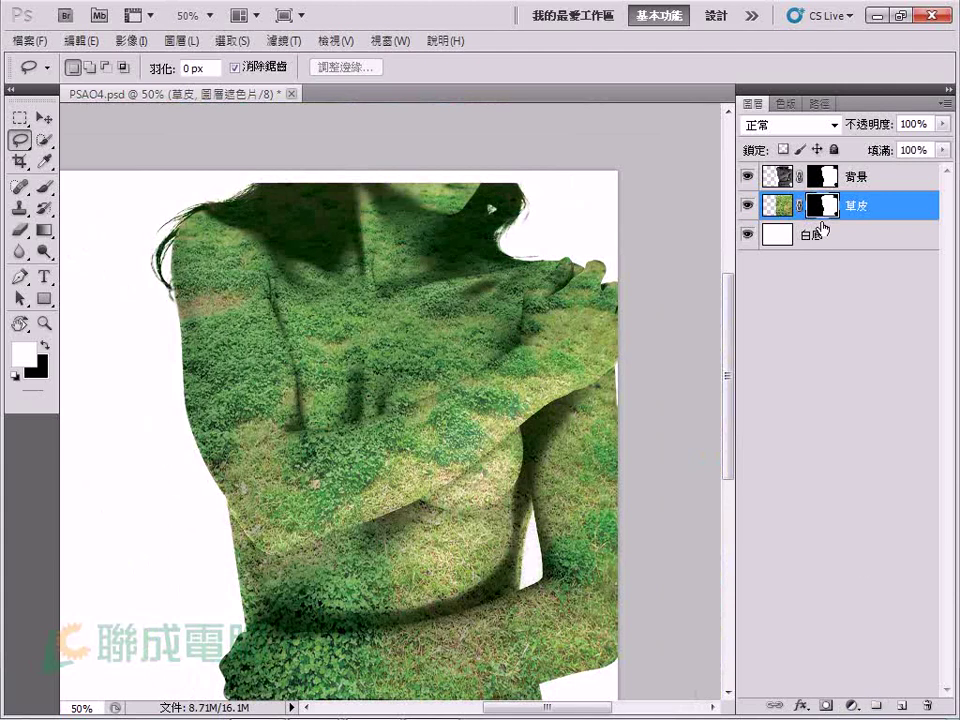
click(776, 177)
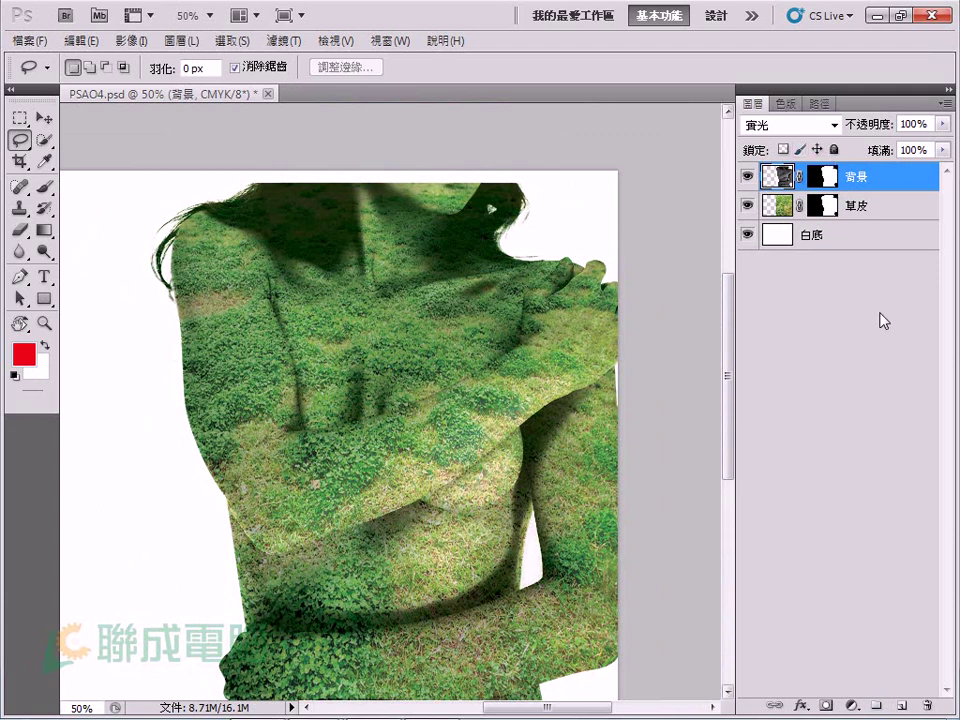
key(ctrl+minus)
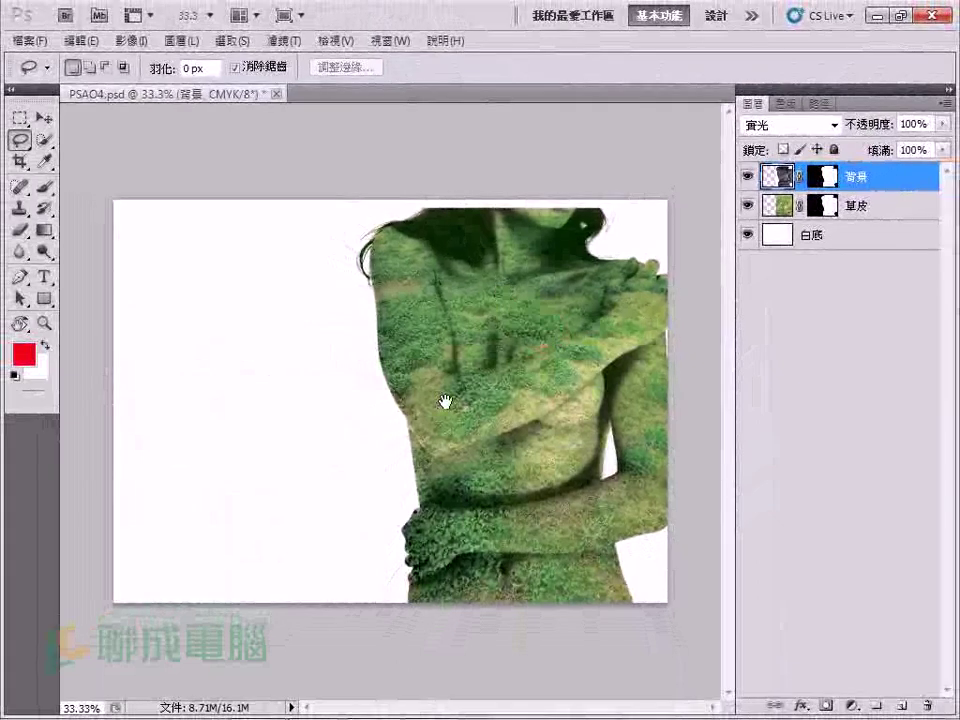
drag(396, 386, 424, 397)
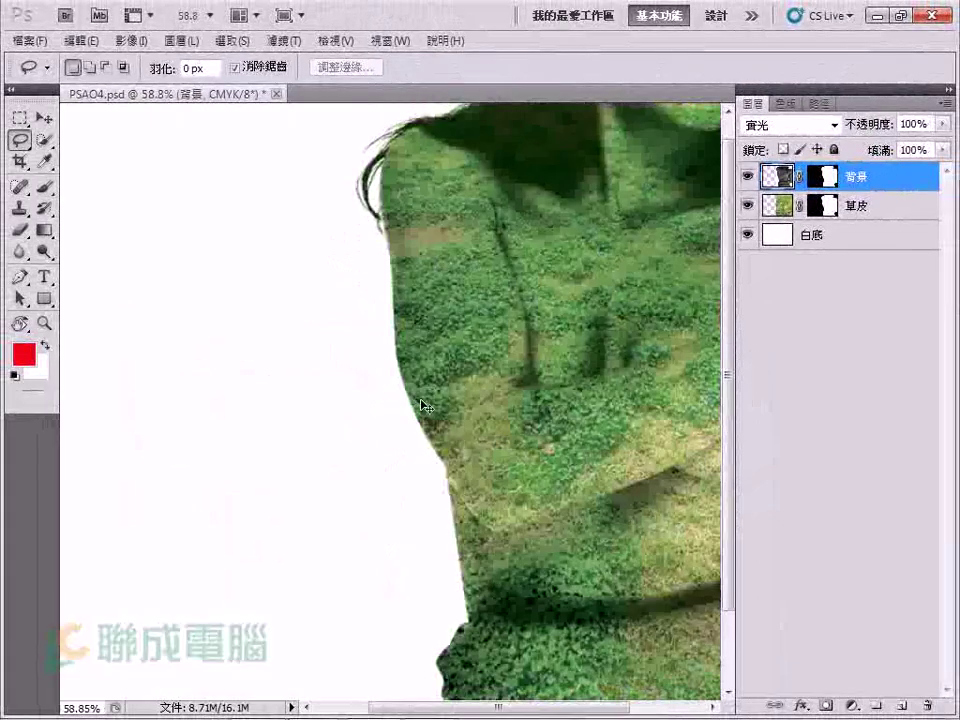
ctrl+alt+click(422, 400)
ctrl+alt+click(420, 396)
mouse_move(433, 408)
mouse_down()
mouse_move(512, 463)
mouse_move(404, 410)
mouse_up()
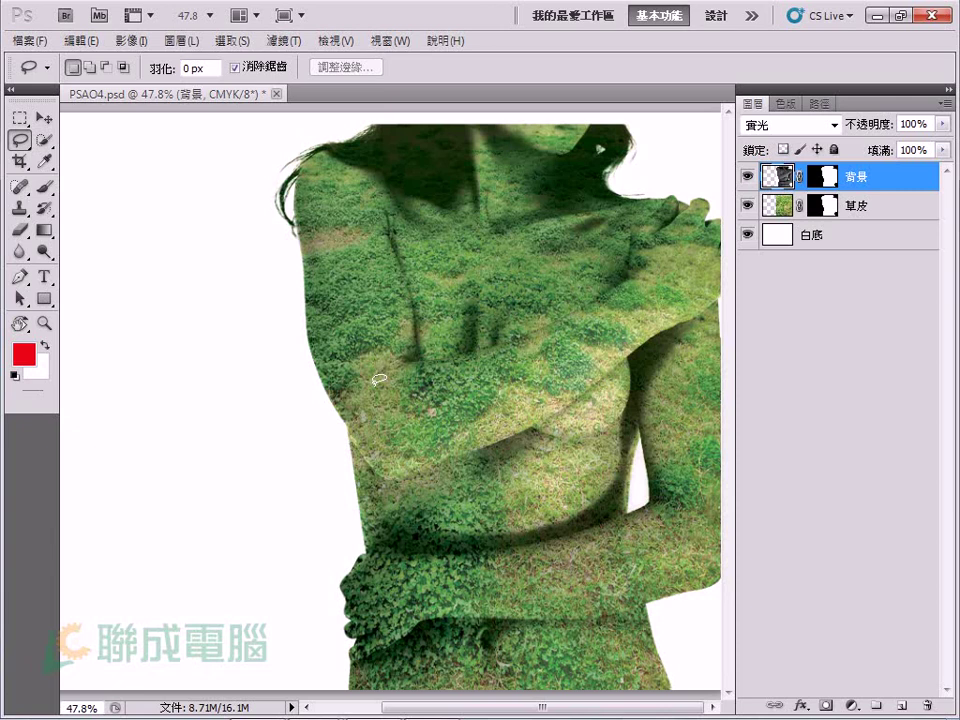
Start a curved Pen path along the waist of the torso
click(18, 277)
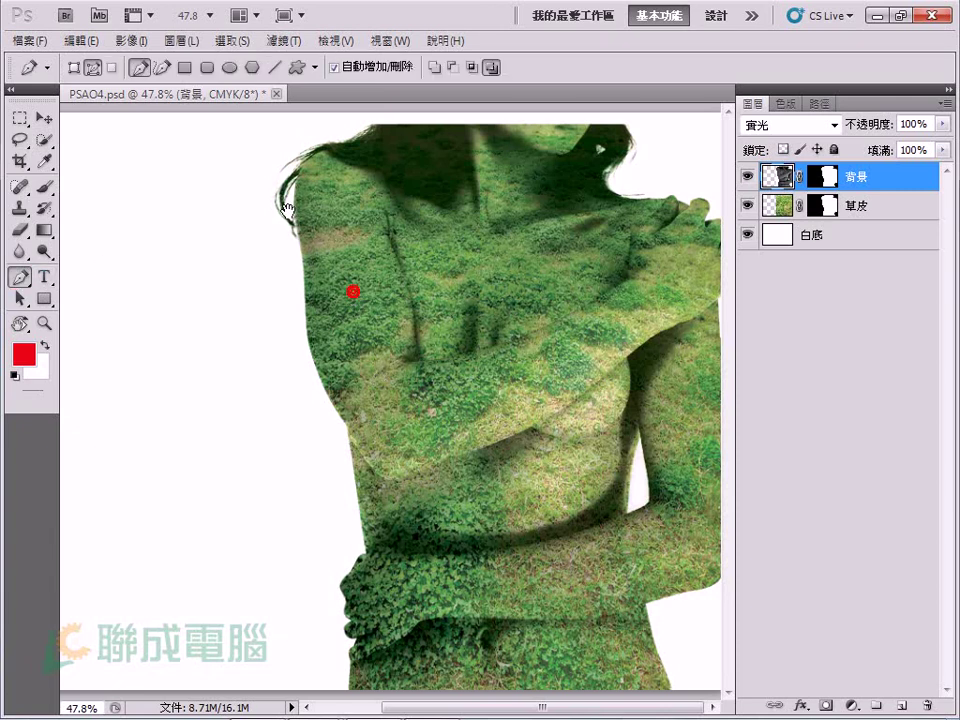
drag(19, 139, 124, 177)
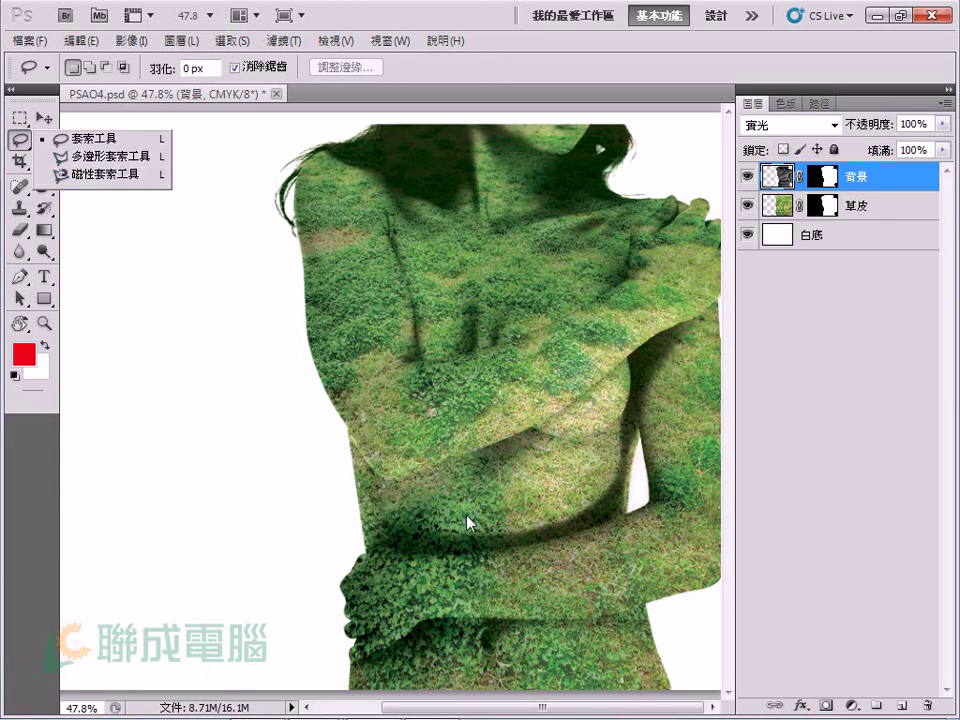
click(19, 277)
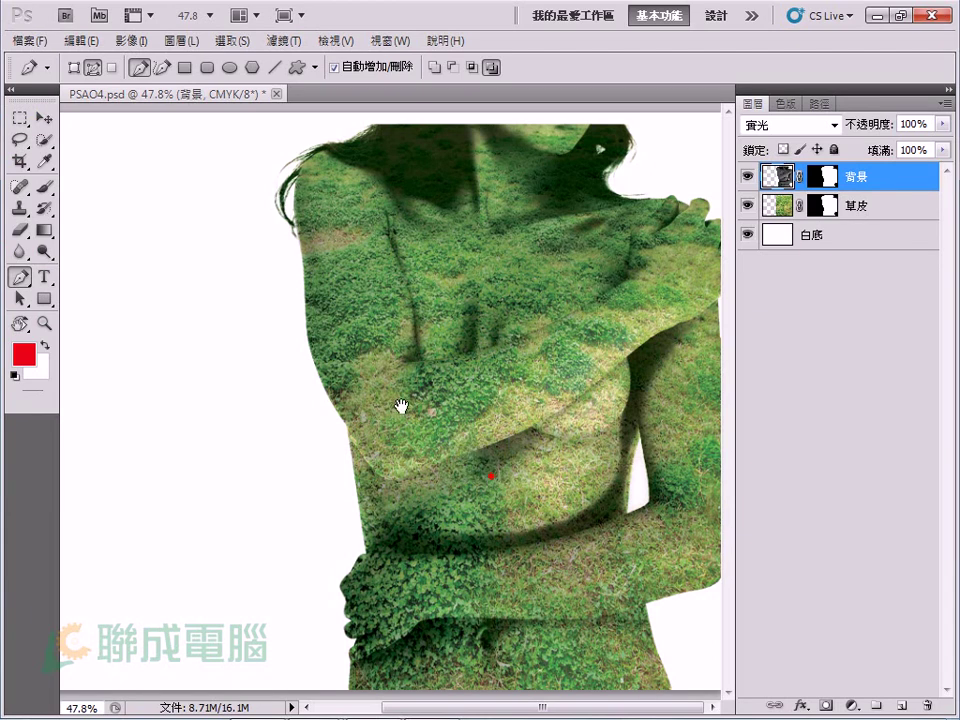
drag(447, 477, 508, 482)
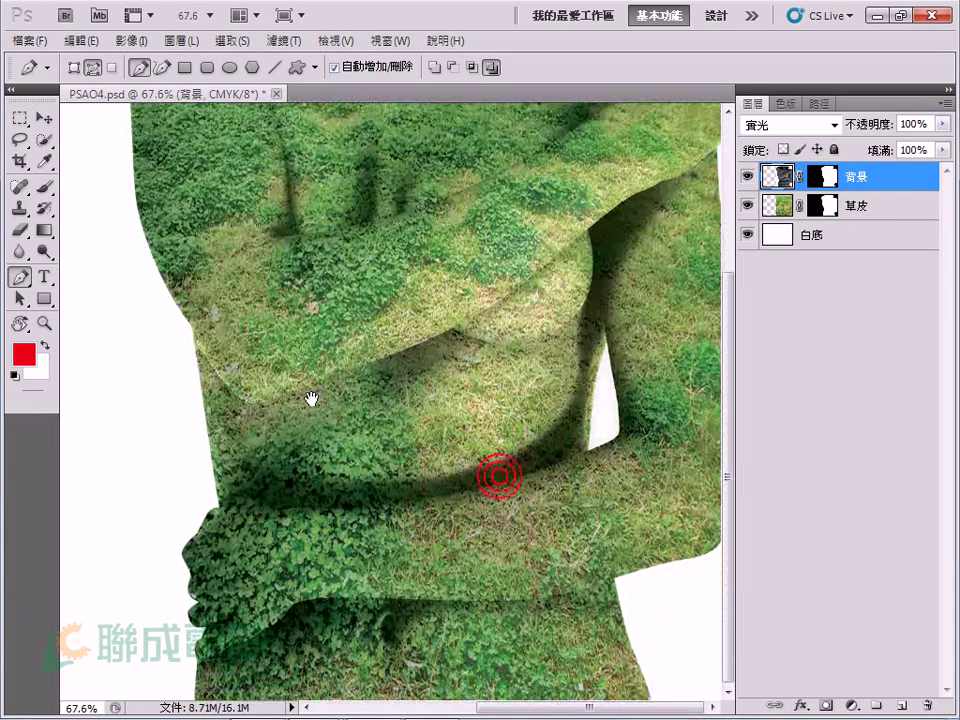
mouse_move(199, 429)
mouse_down()
mouse_move(467, 446)
mouse_move(585, 441)
mouse_move(672, 476)
mouse_up()
Close the path around the lower torso below the page edge and load it as a selection
key(ctrl+minus)
key(ctrl+minus)
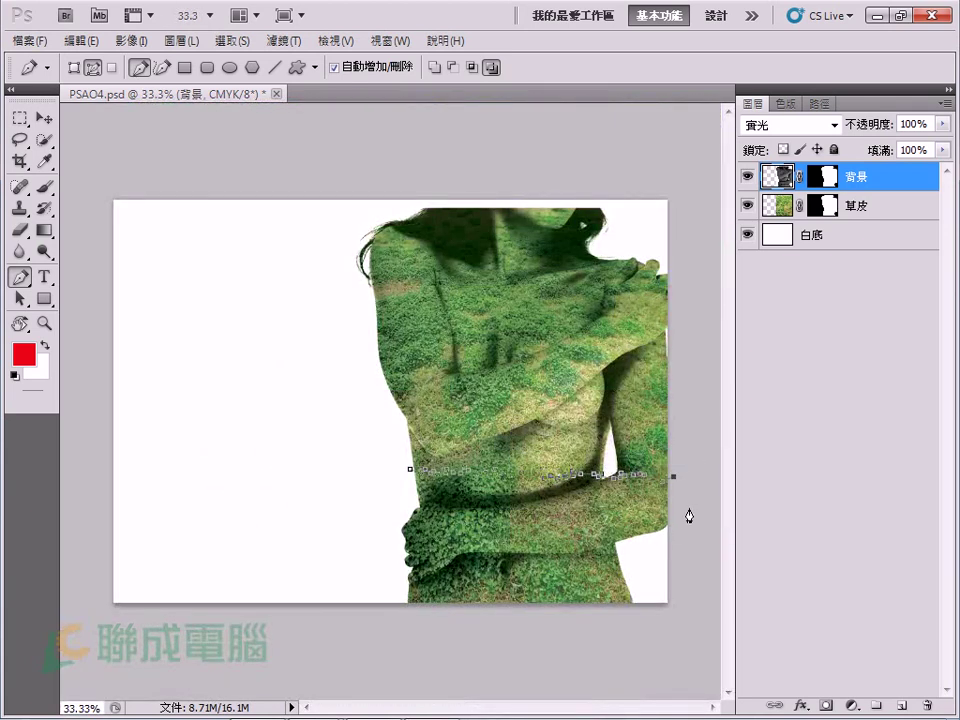
click(680, 542)
click(682, 625)
click(347, 632)
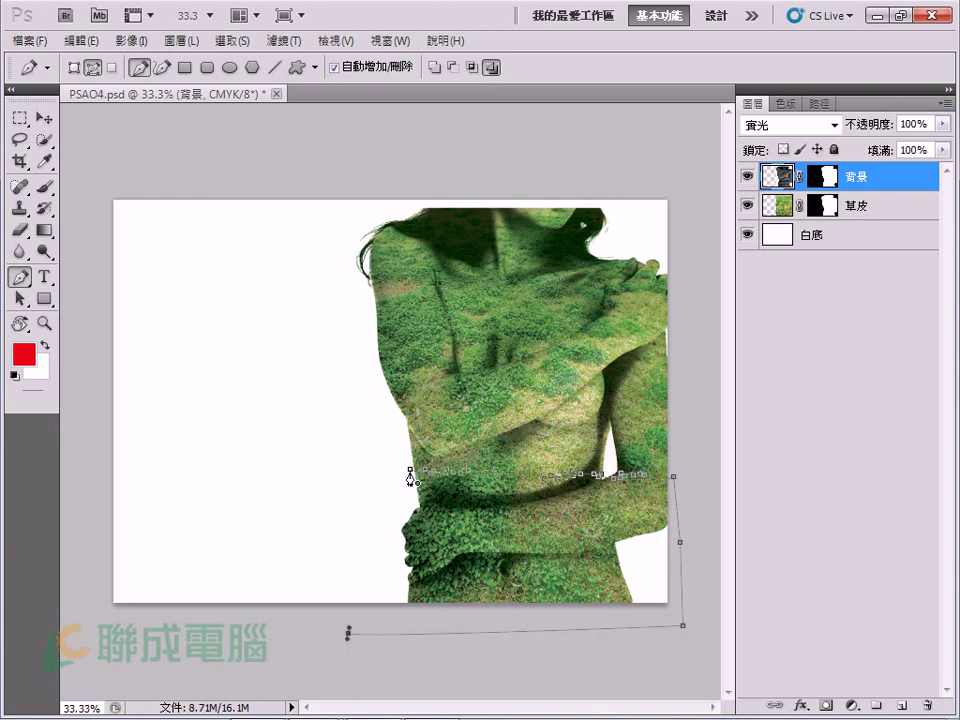
click(410, 470)
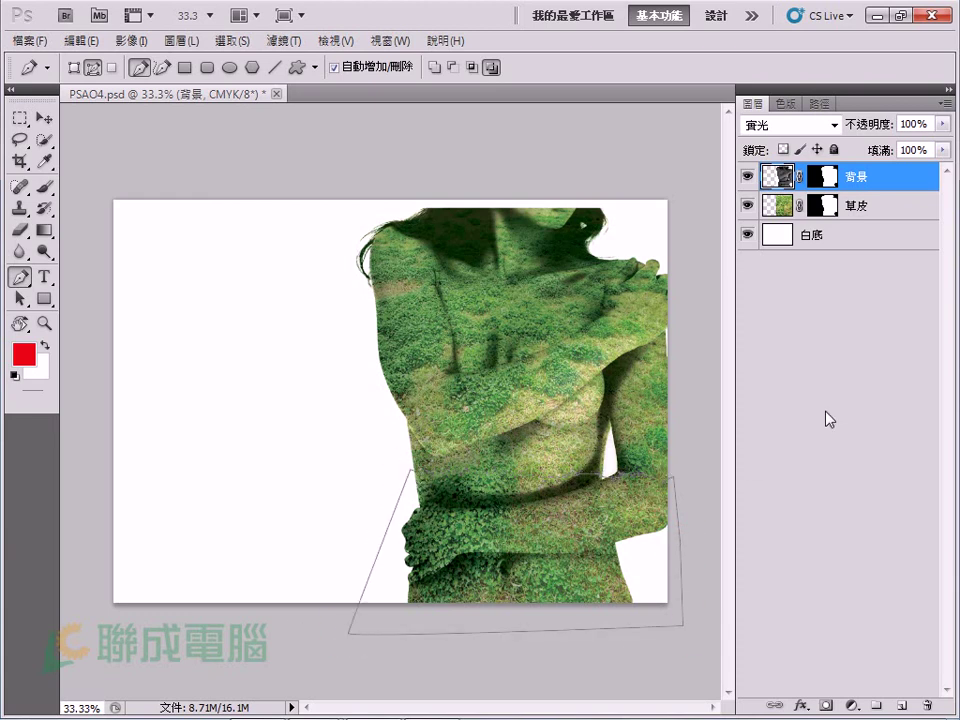
click(819, 103)
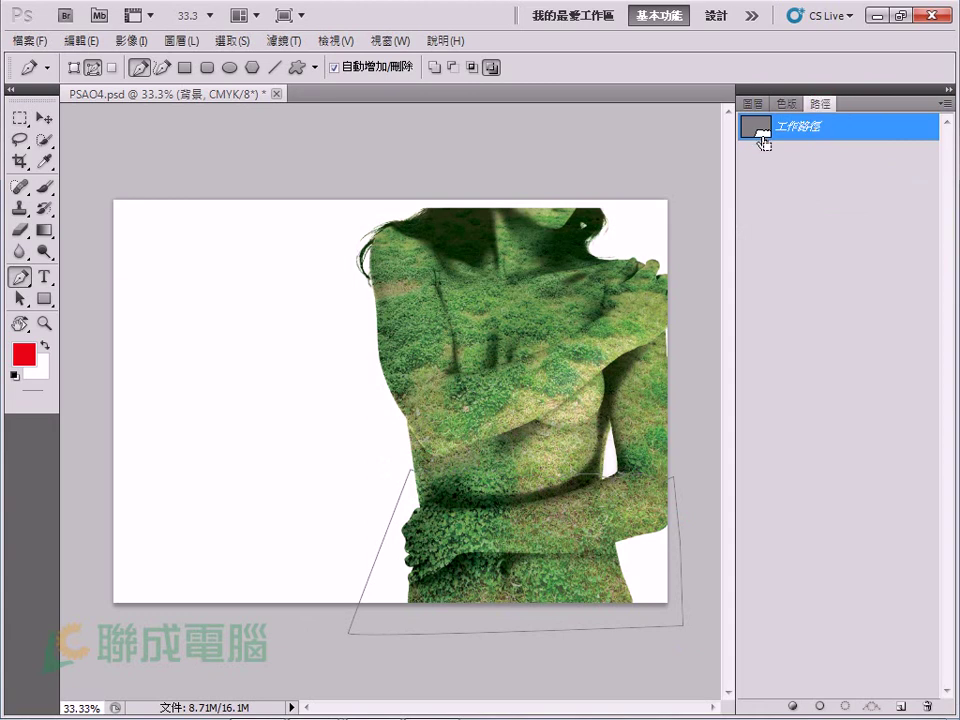
key(ctrl+Return)
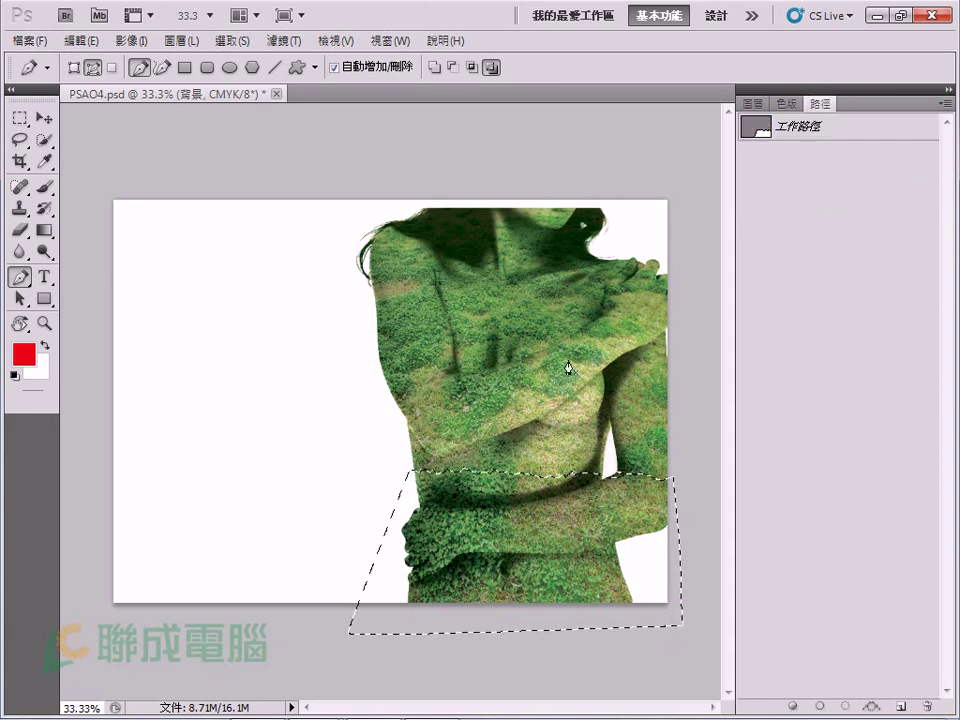
click(752, 103)
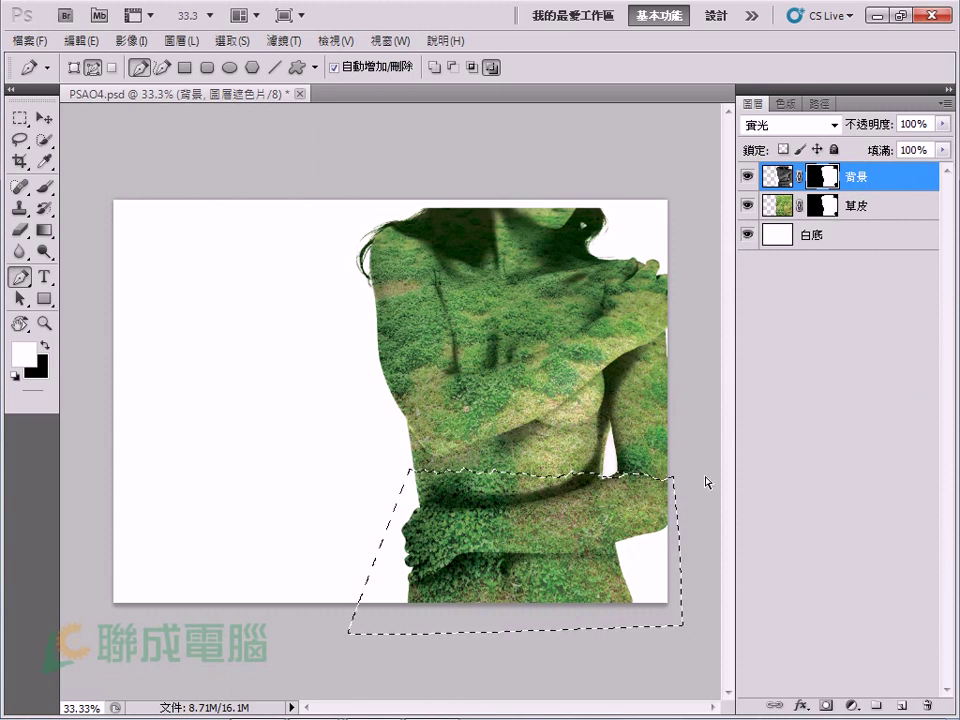
Create 背景 拷貝 and 草皮 拷貝 from the two layers and turn off both copies' visibility
click(848, 208)
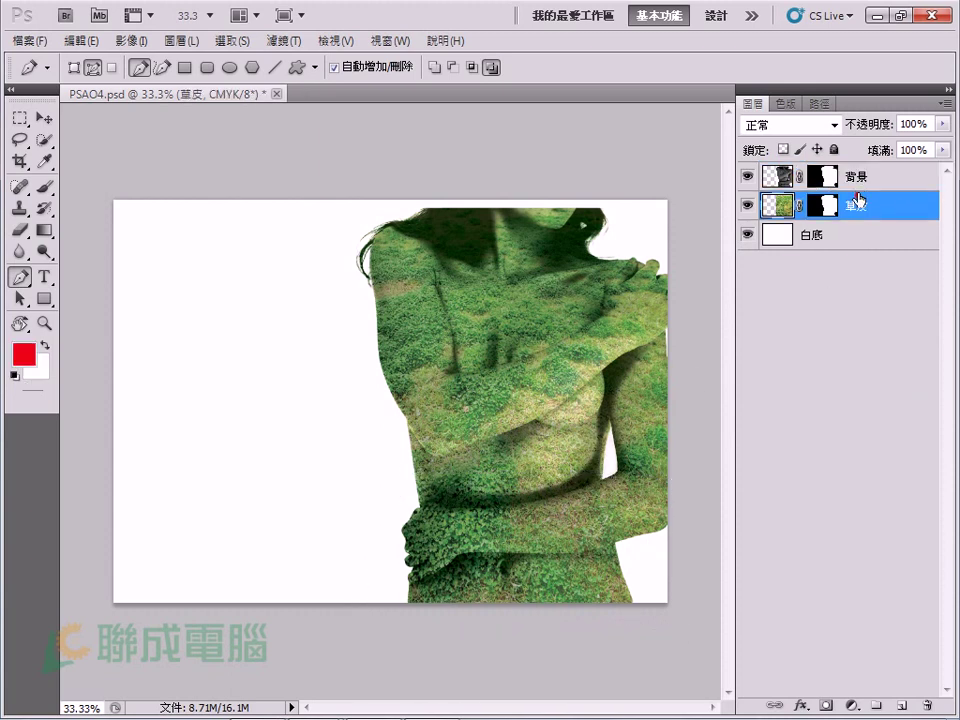
shift+click(840, 180)
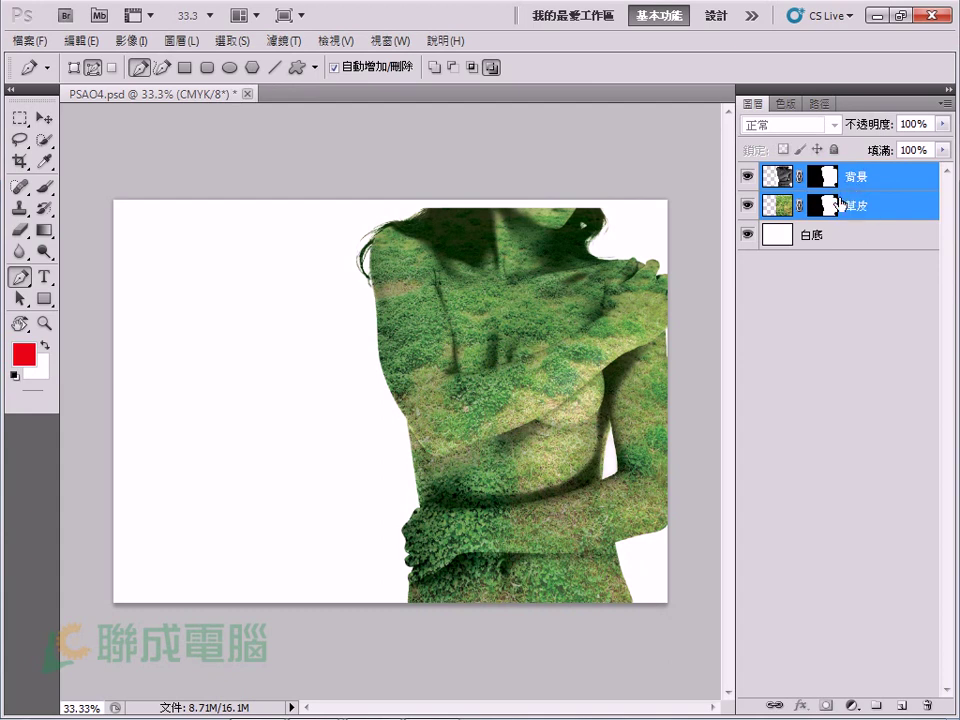
mouse_move(810, 208)
mouse_down()
mouse_move(915, 715)
mouse_move(901, 705)
mouse_up()
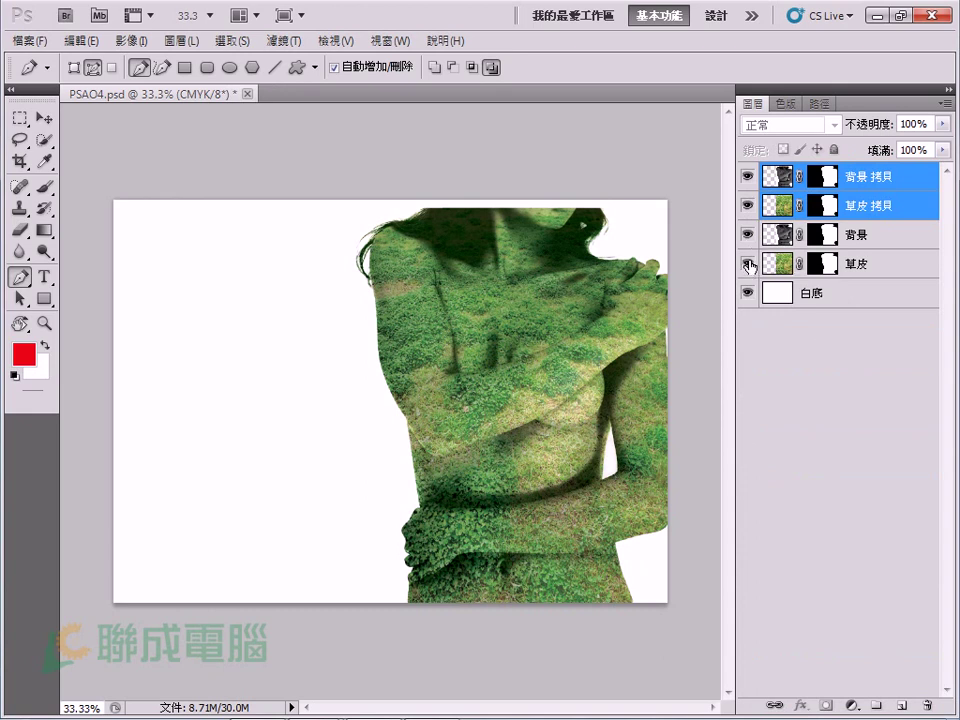
click(748, 177)
drag(748, 177, 748, 205)
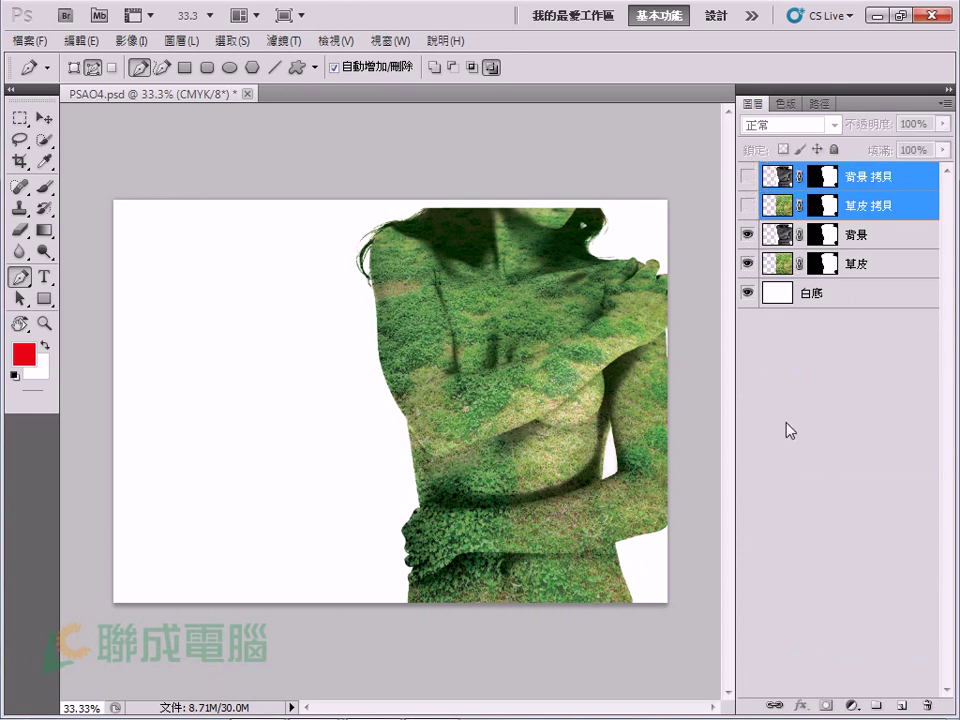
Fill the selection with black on the 草皮 and 背景 masks, then hide both layers
click(818, 103)
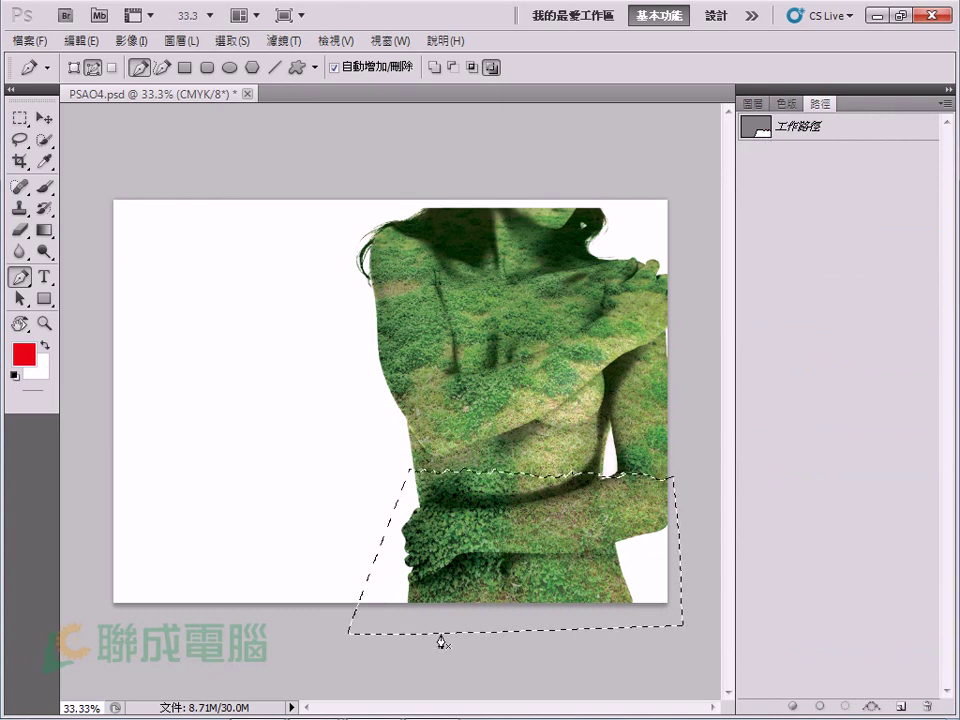
click(751, 103)
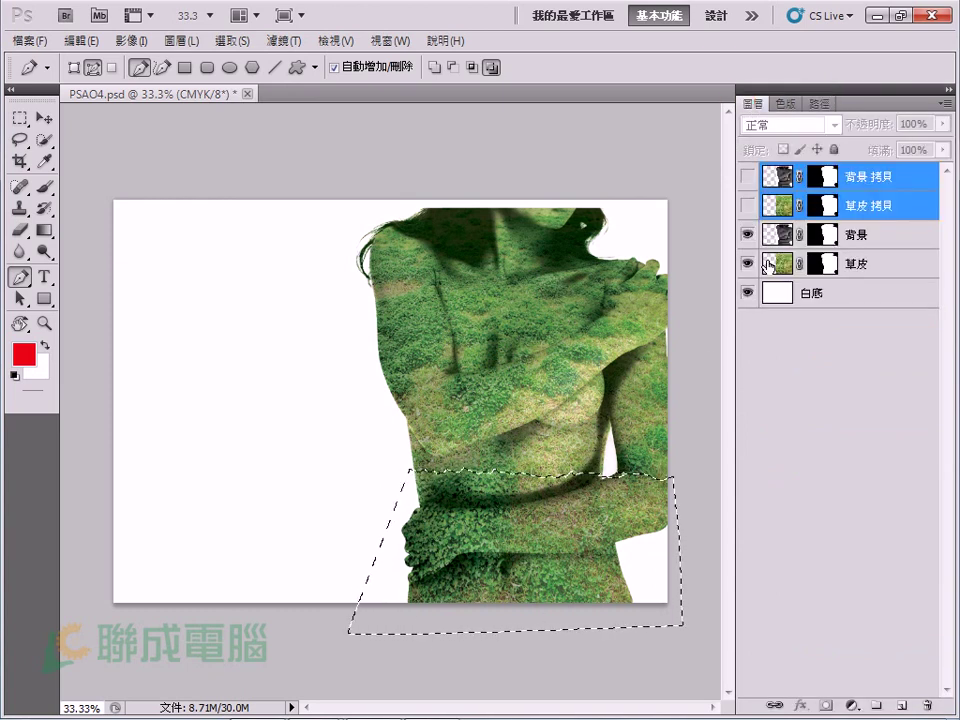
click(828, 272)
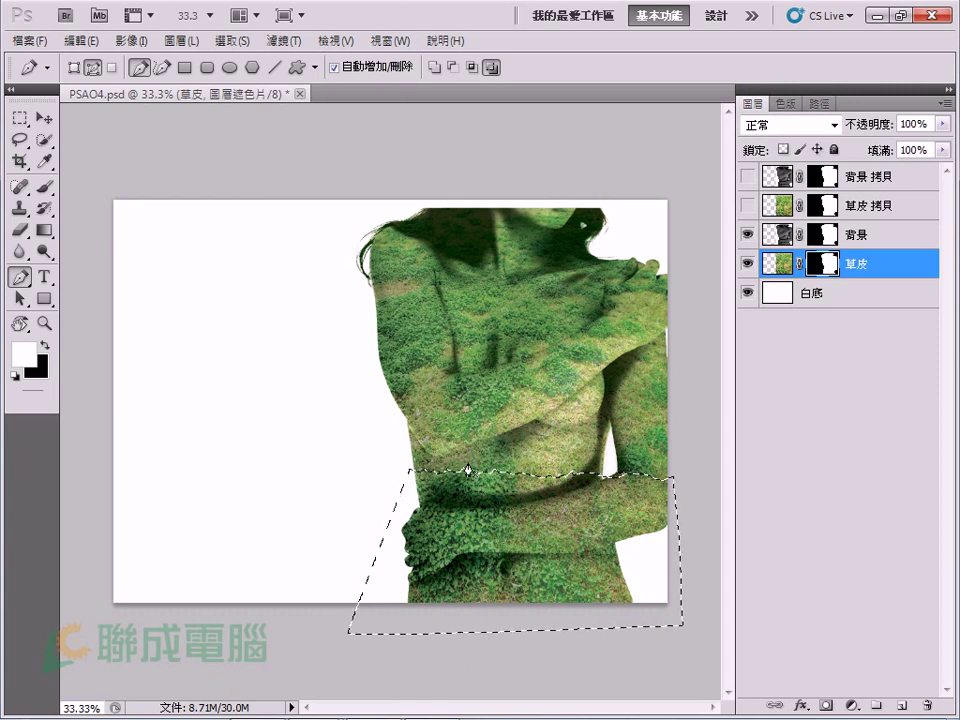
key(Delete)
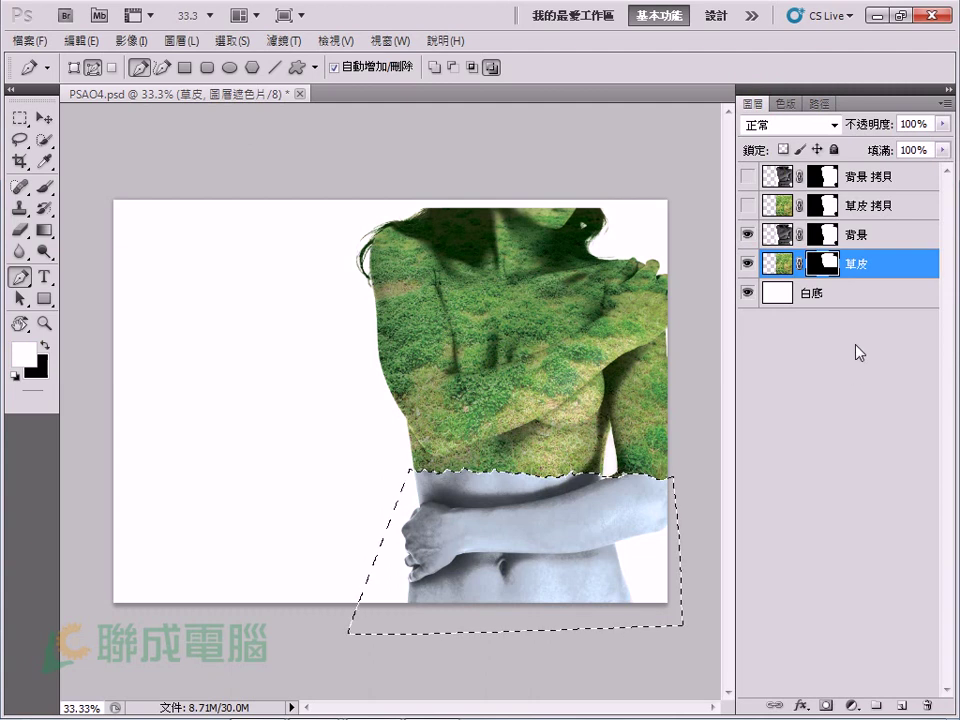
click(822, 236)
key(Delete)
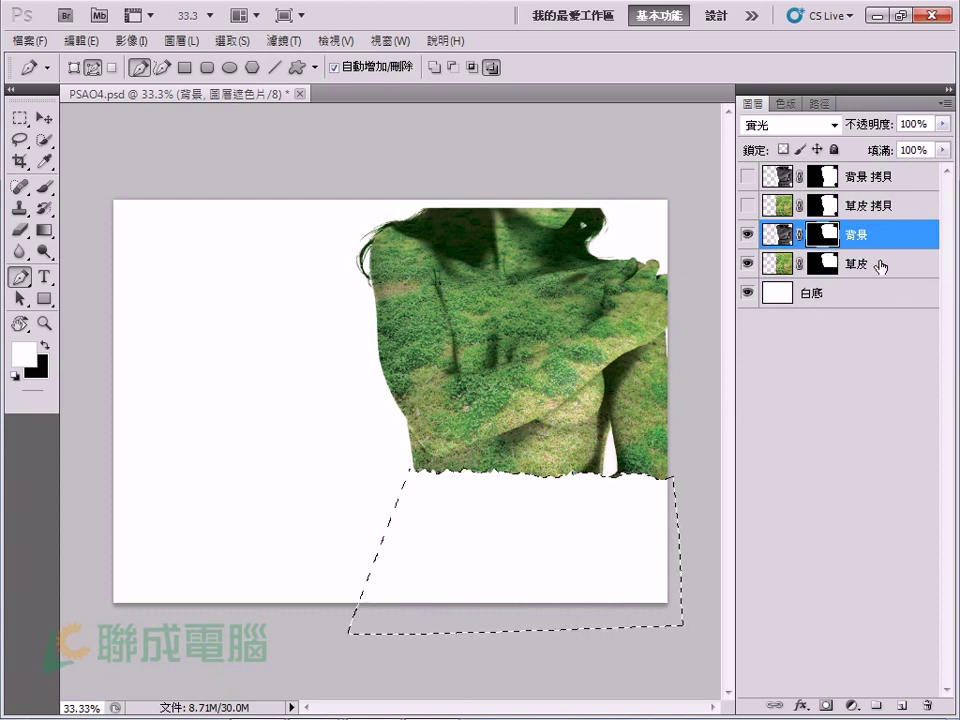
click(824, 265)
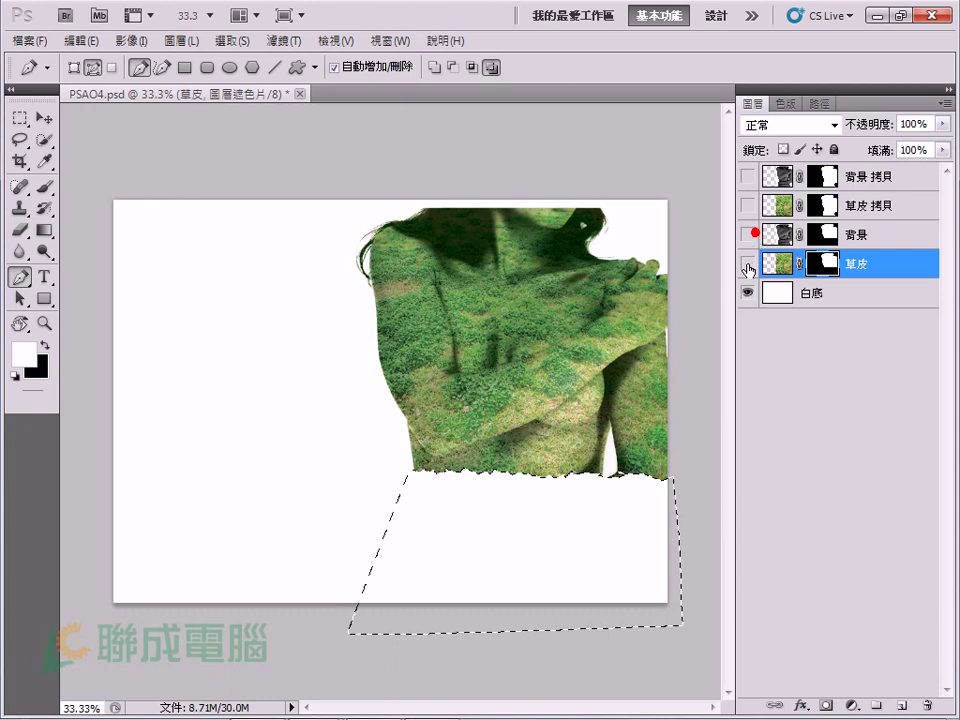
drag(746, 263, 748, 176)
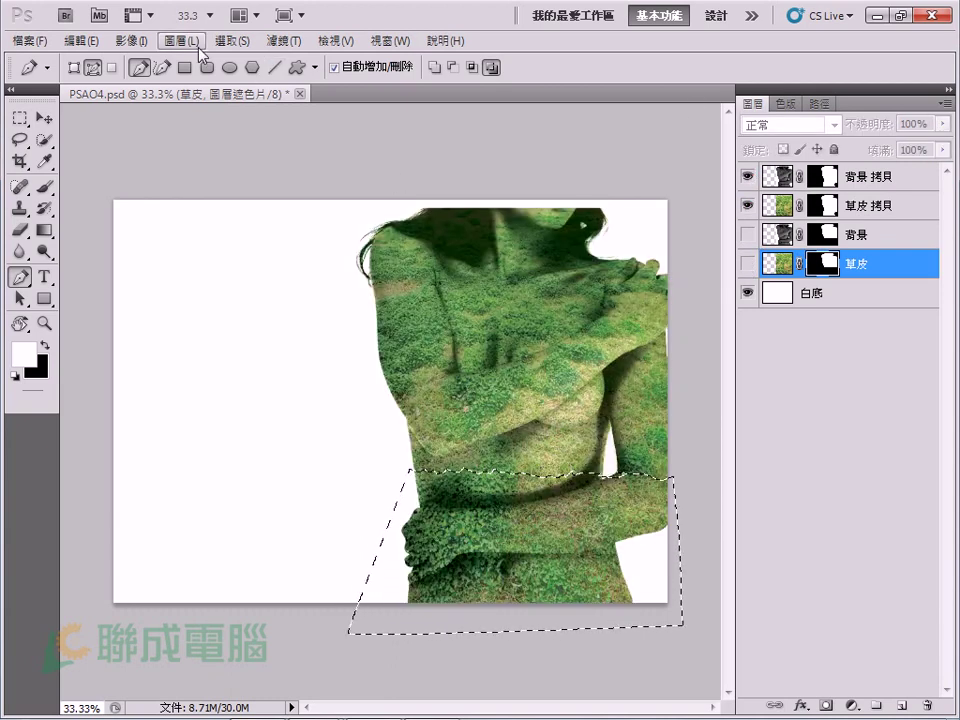
Invert the selection and fill it with black on the 背景 拷貝 and 草皮 拷貝 masks
click(232, 41)
click(240, 122)
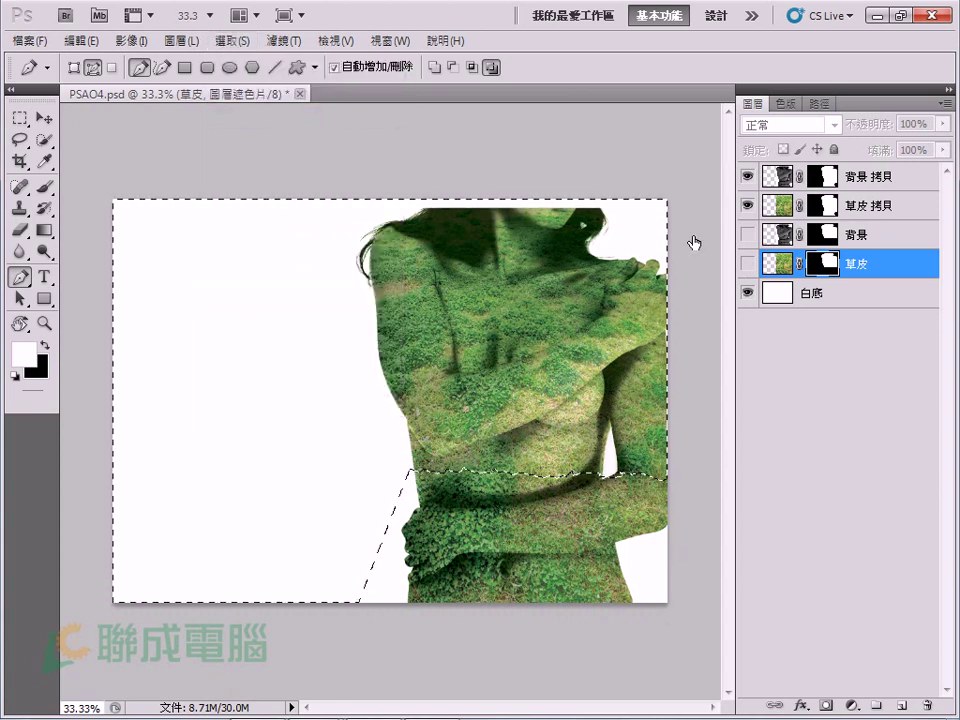
click(820, 175)
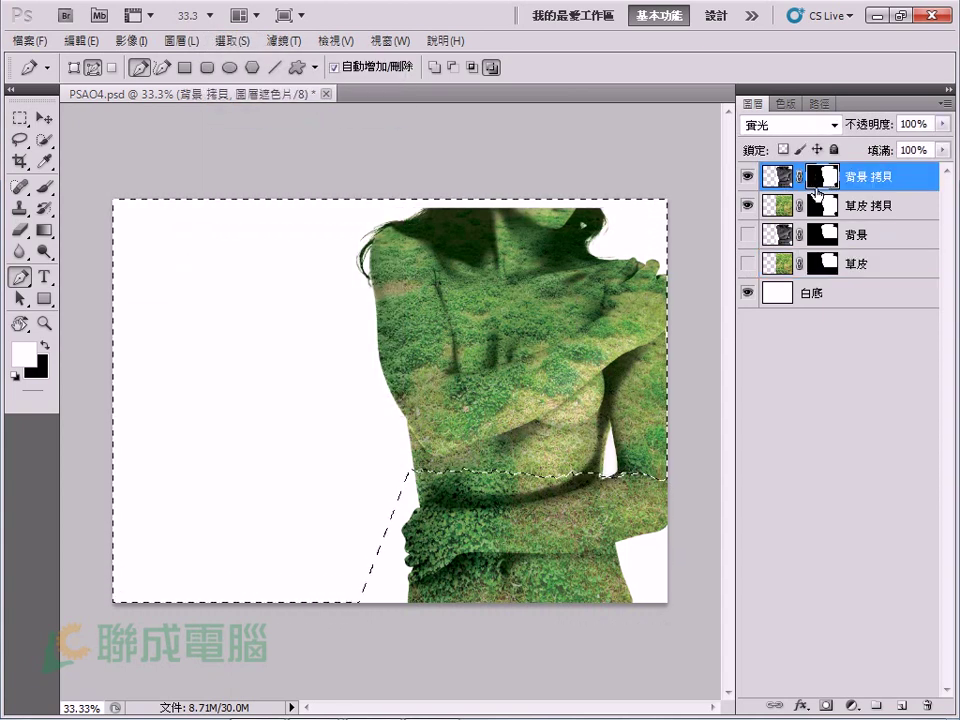
key(Delete)
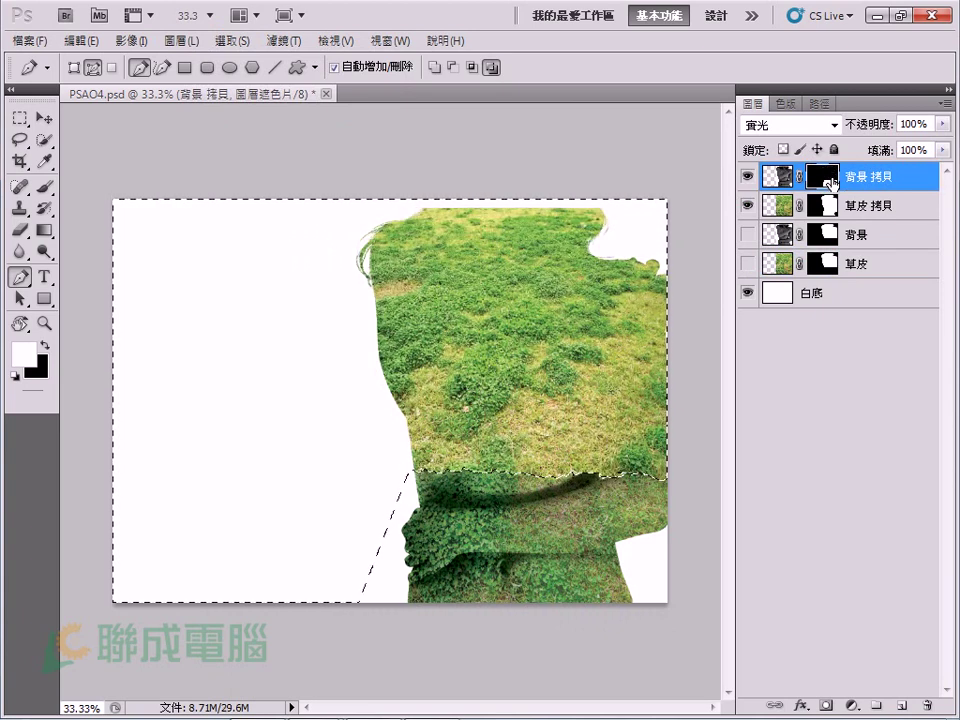
click(822, 205)
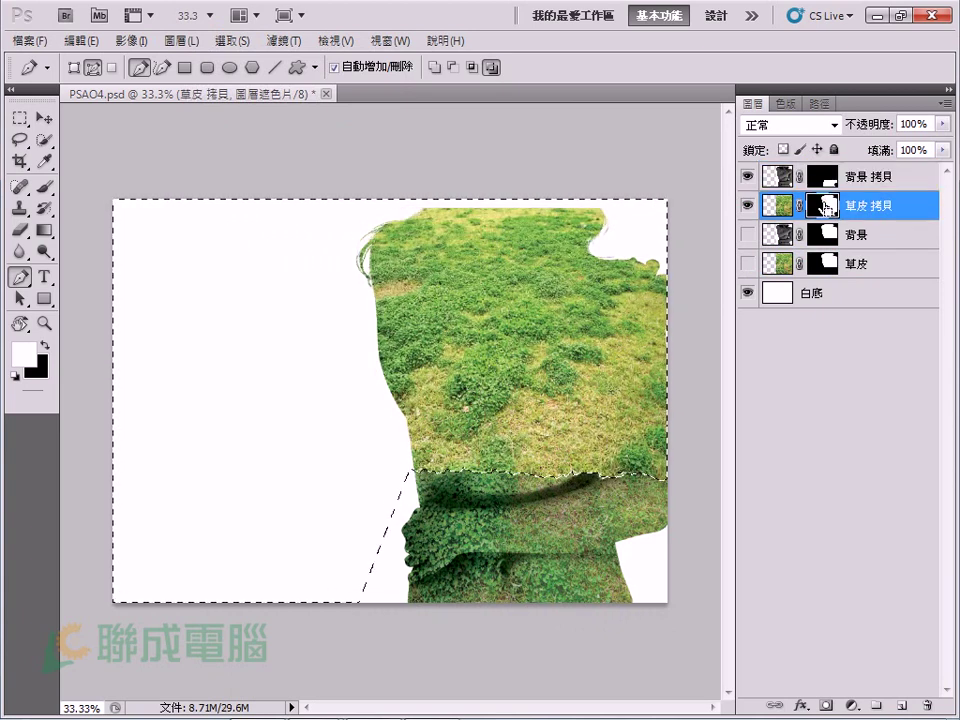
key(Delete)
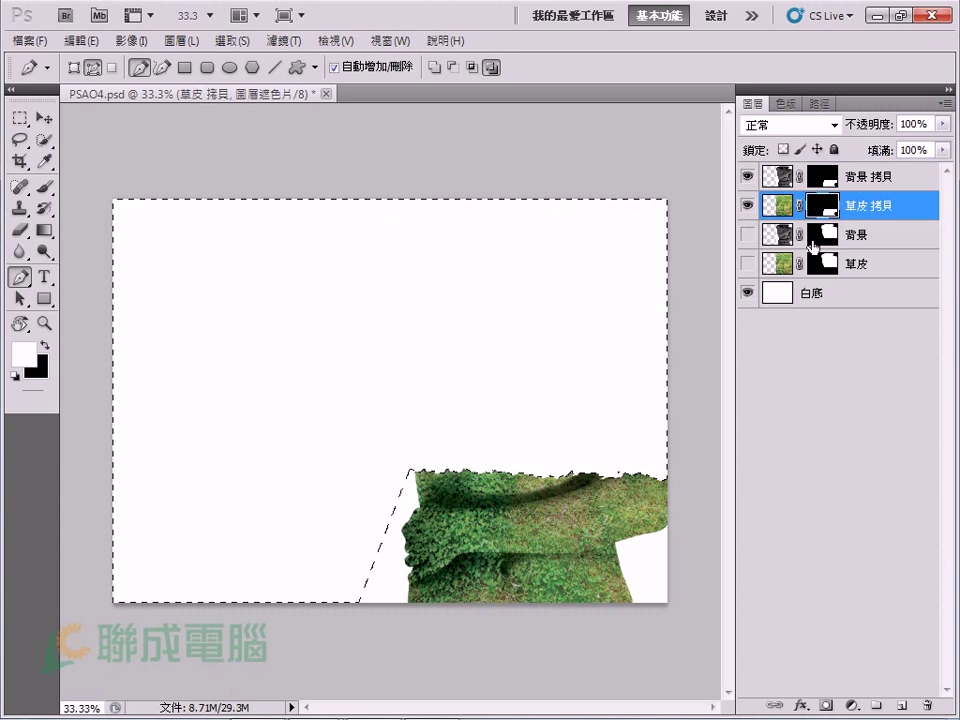
Deselect, make all four layers visible, and select the 背景 and 草皮 layers
drag(746, 176, 746, 263)
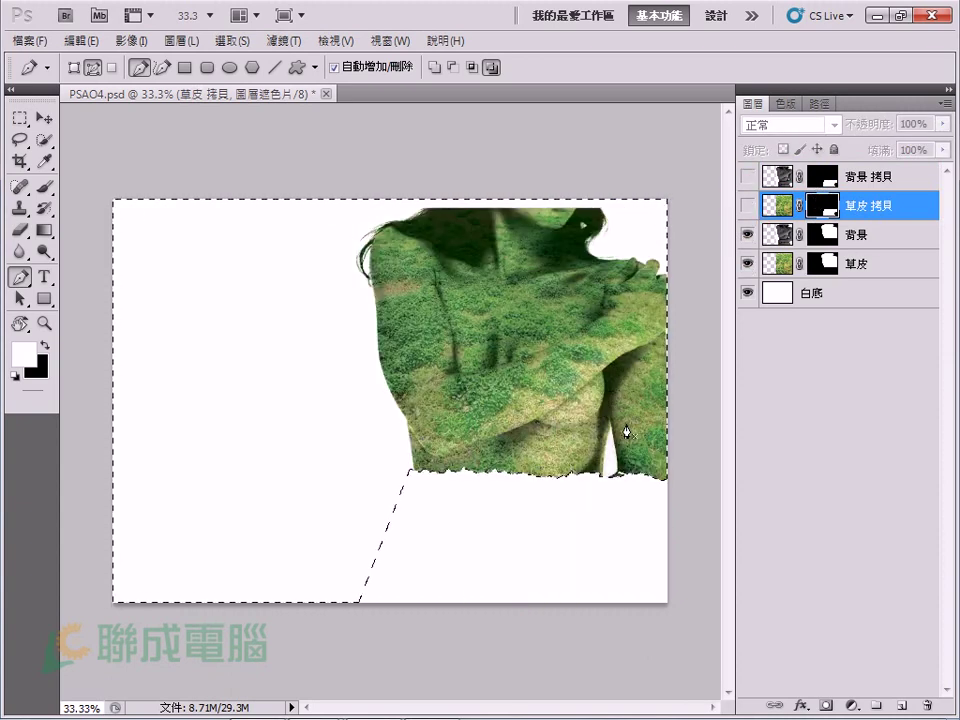
key(ctrl+d)
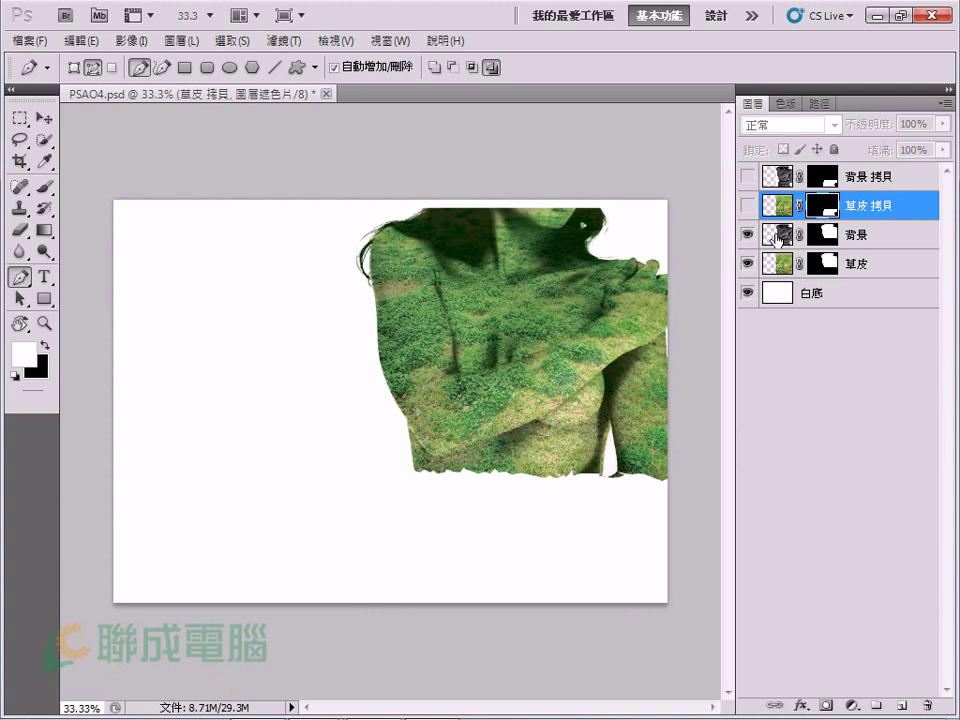
drag(746, 176, 746, 205)
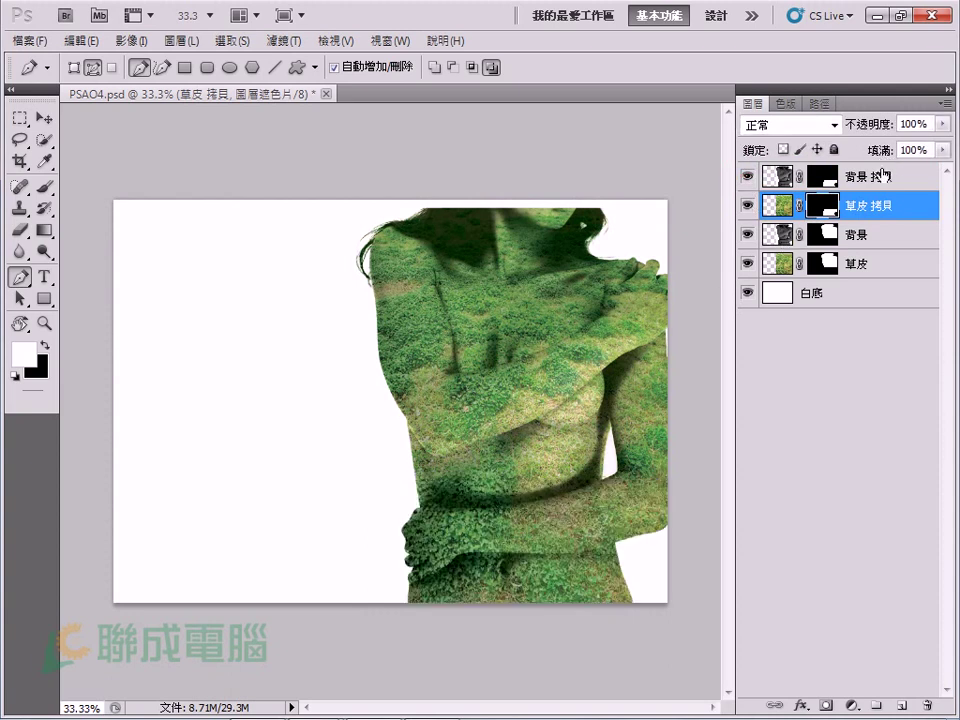
click(780, 234)
shift+click(768, 263)
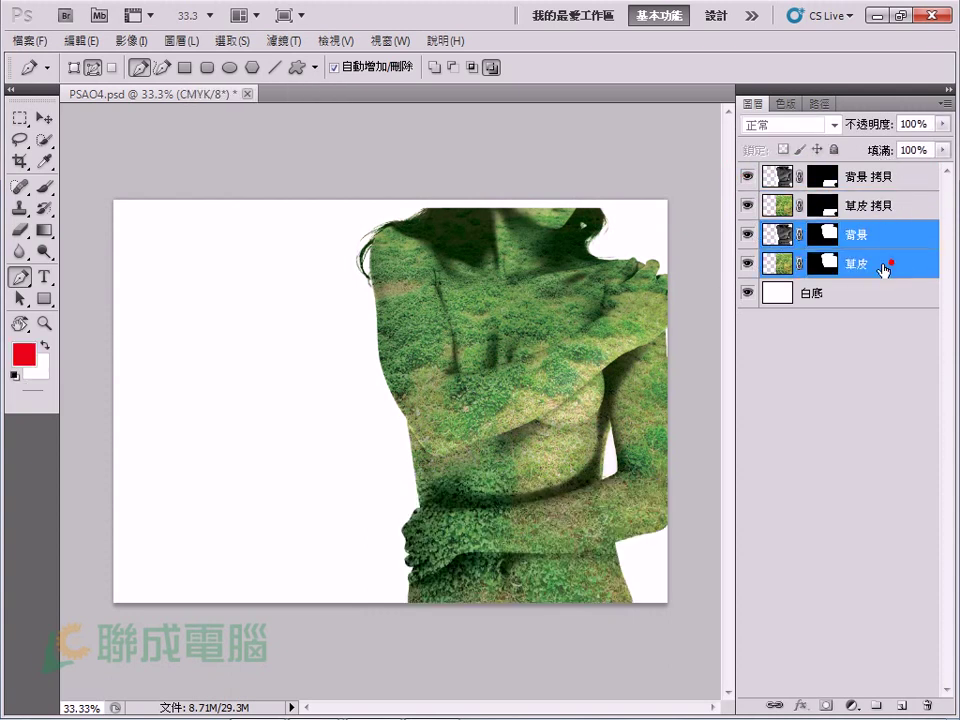
Link the 背景 and 草皮 layers and show Move tool transform controls on 草皮
drag(747, 234, 747, 263)
click(747, 234)
click(747, 263)
click(776, 708)
click(806, 265)
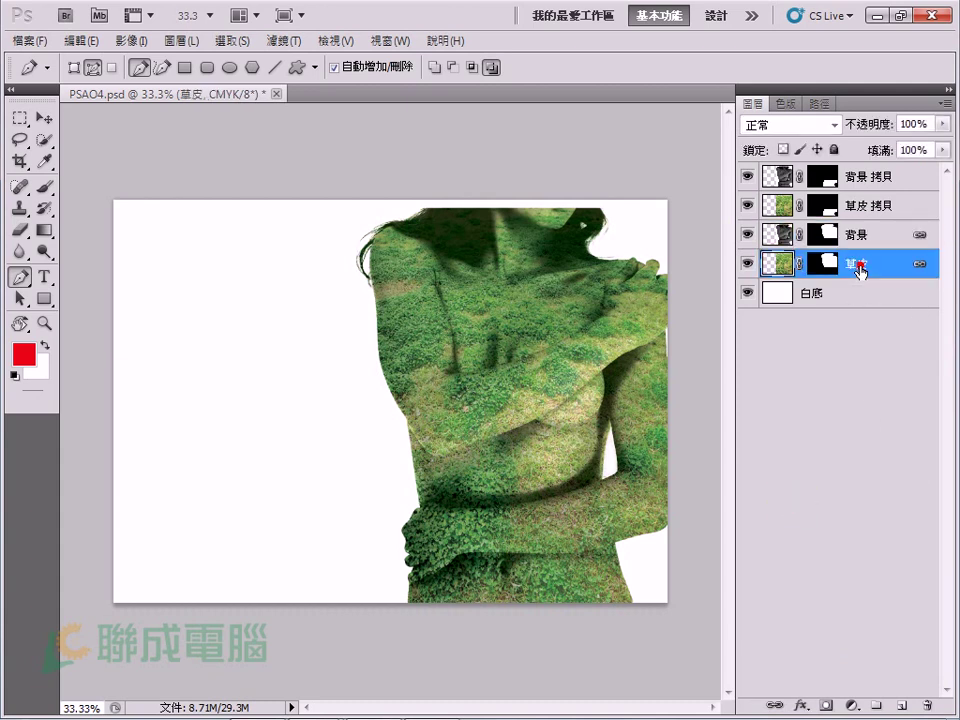
click(44, 118)
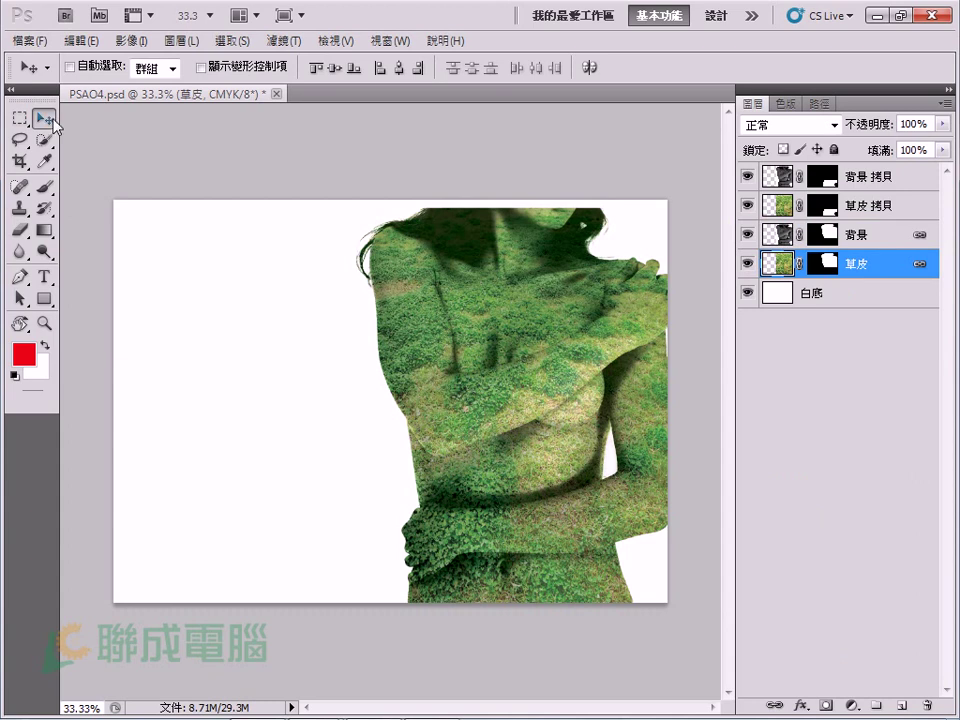
click(202, 68)
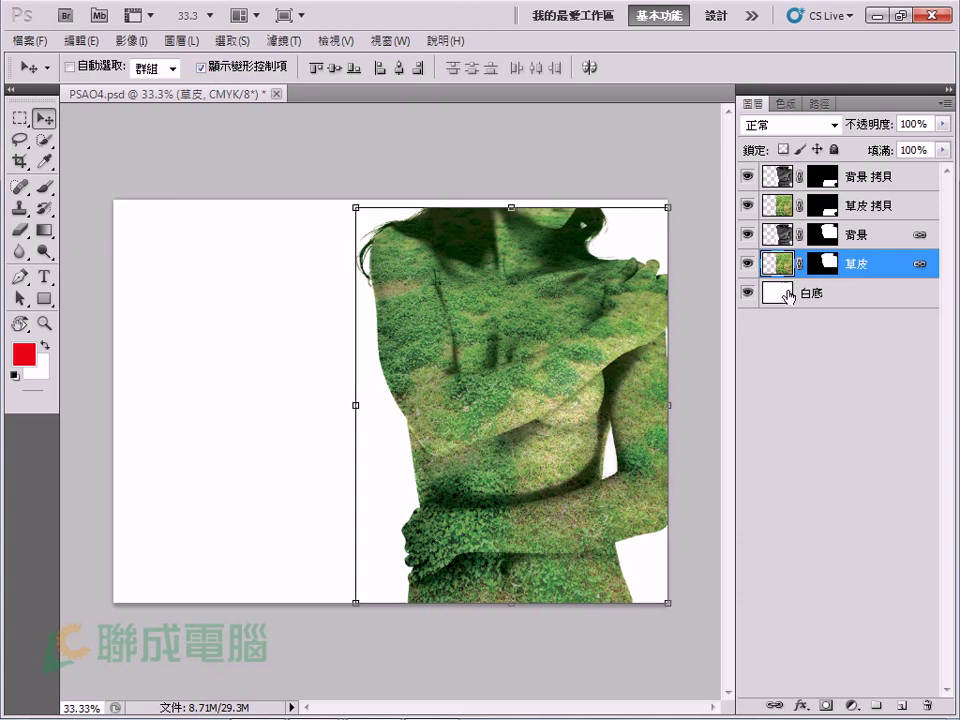
Rotate the upper torso about 9° and shift it up-right, then commit the transform
drag(634, 336, 628, 299)
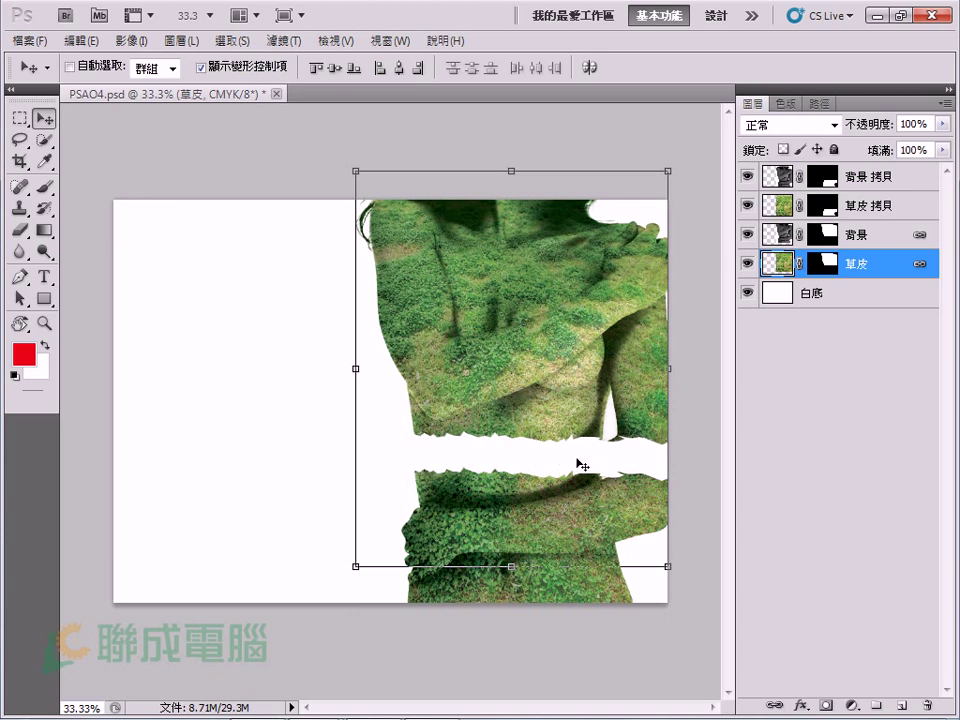
key(ctrl+z)
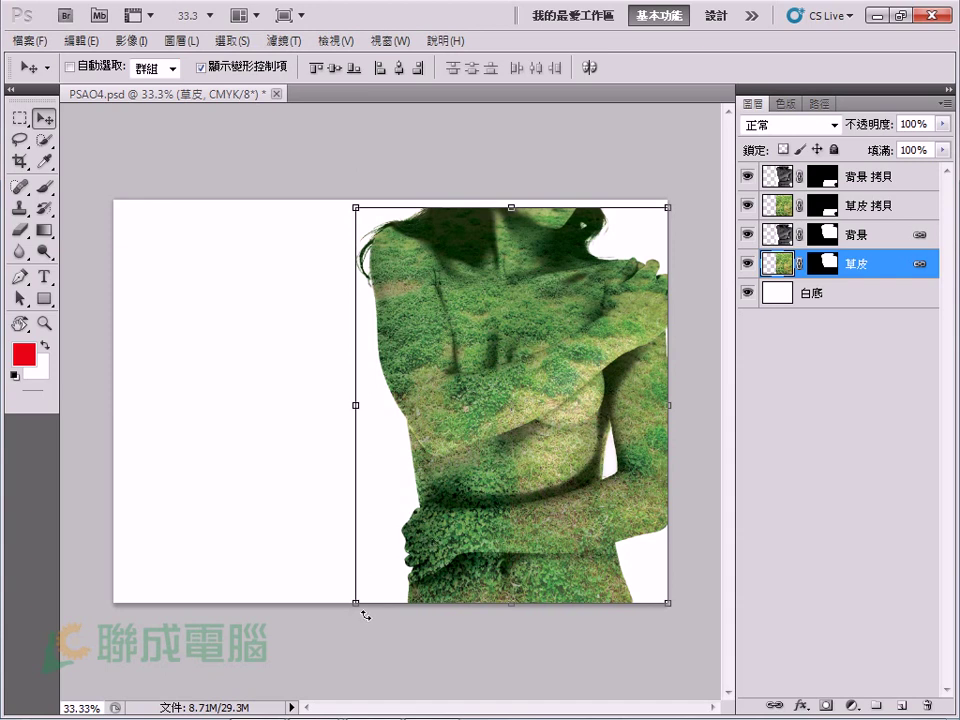
mouse_move(356, 614)
mouse_down()
mouse_move(389, 624)
mouse_move(326, 583)
mouse_move(357, 612)
mouse_move(345, 598)
mouse_up()
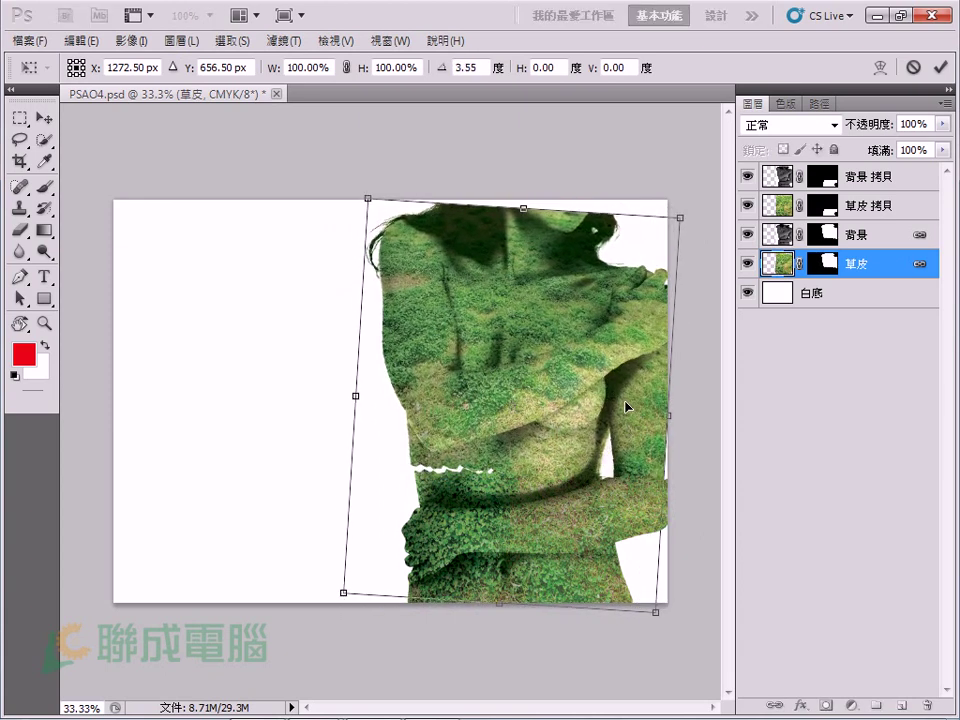
mouse_move(626, 403)
mouse_down()
mouse_move(634, 386)
mouse_move(633, 398)
mouse_up()
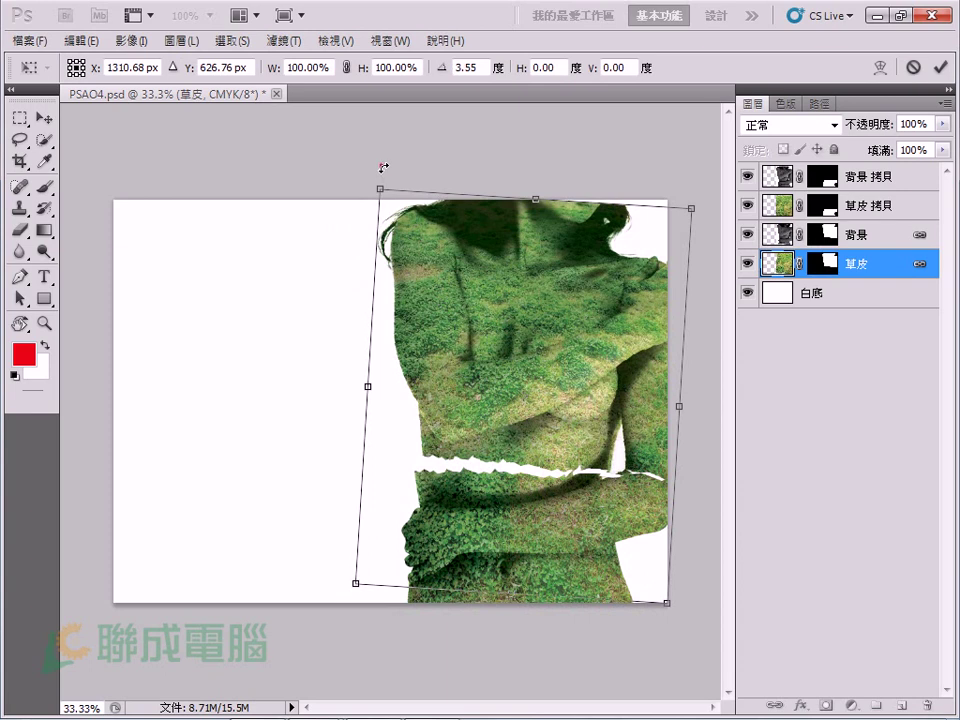
drag(383, 167, 408, 155)
drag(514, 347, 518, 341)
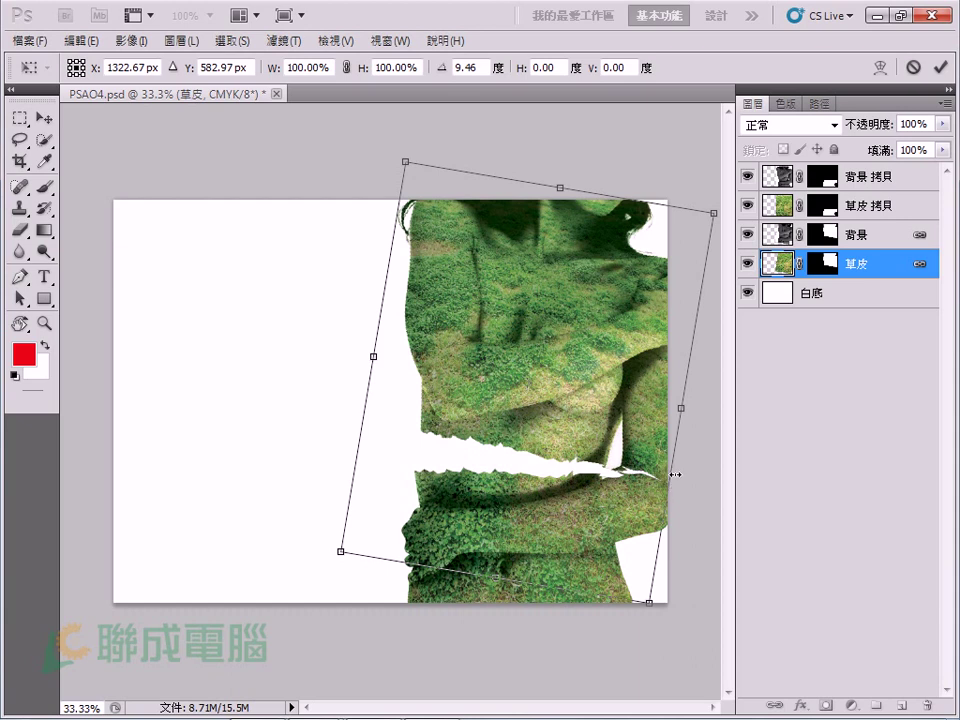
key(Right)
key(Right)
key(Right)
key(Down)
key(Down)
key(Down)
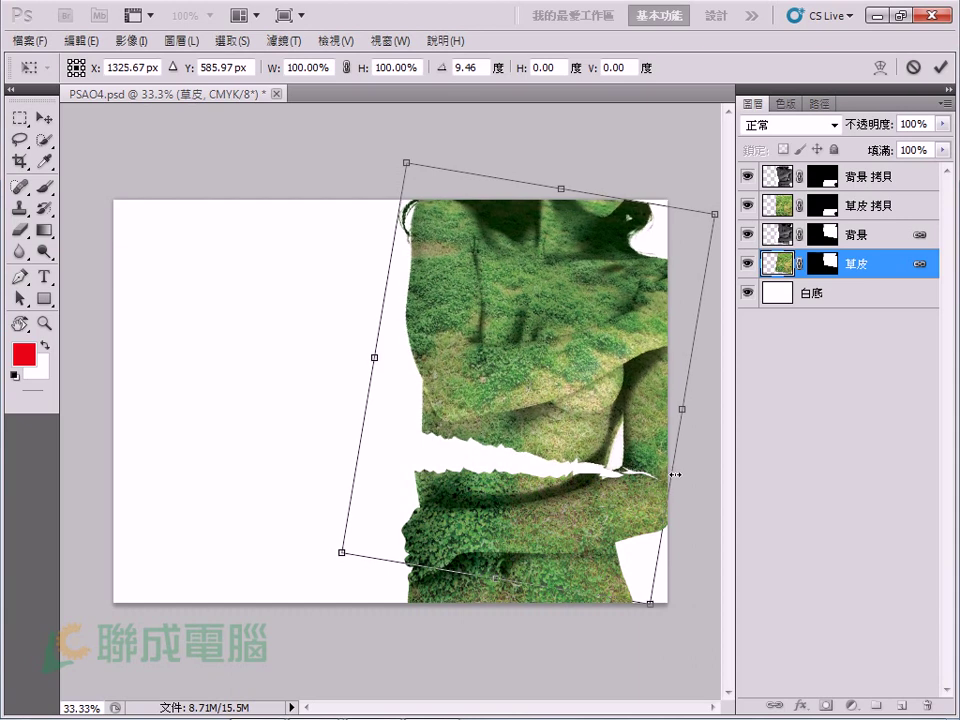
drag(655, 460, 595, 438)
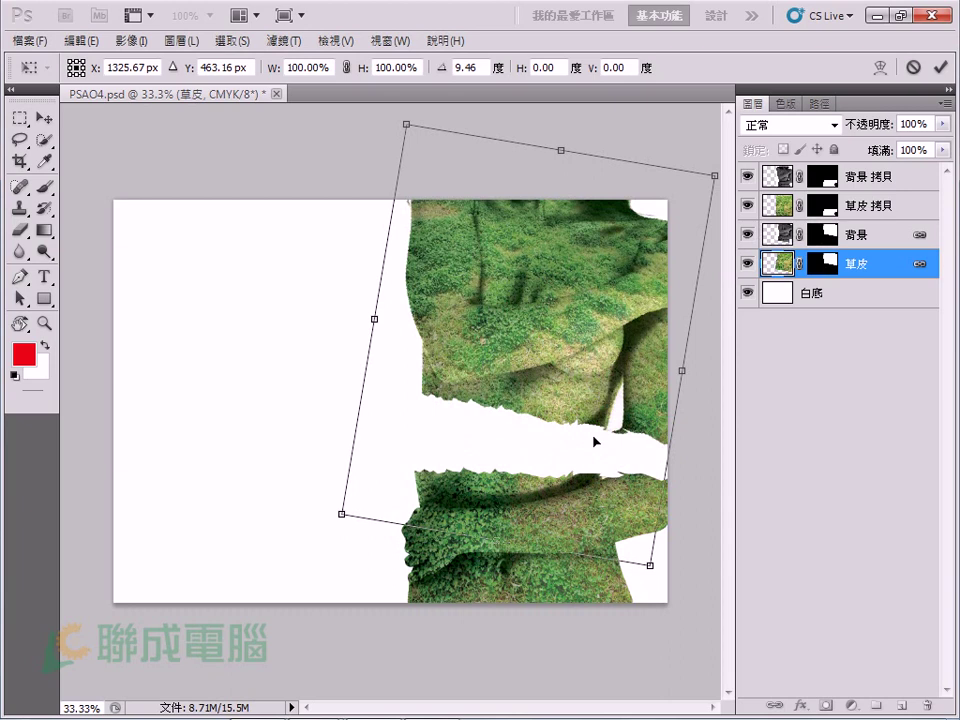
key(ctrl+z)
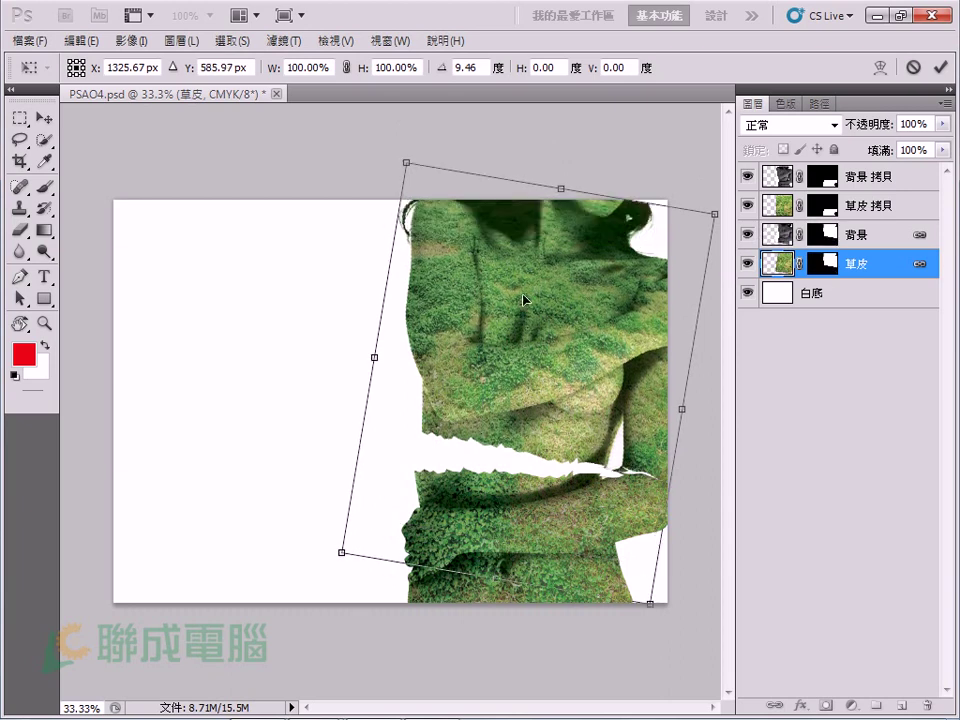
key(ctrl+z)
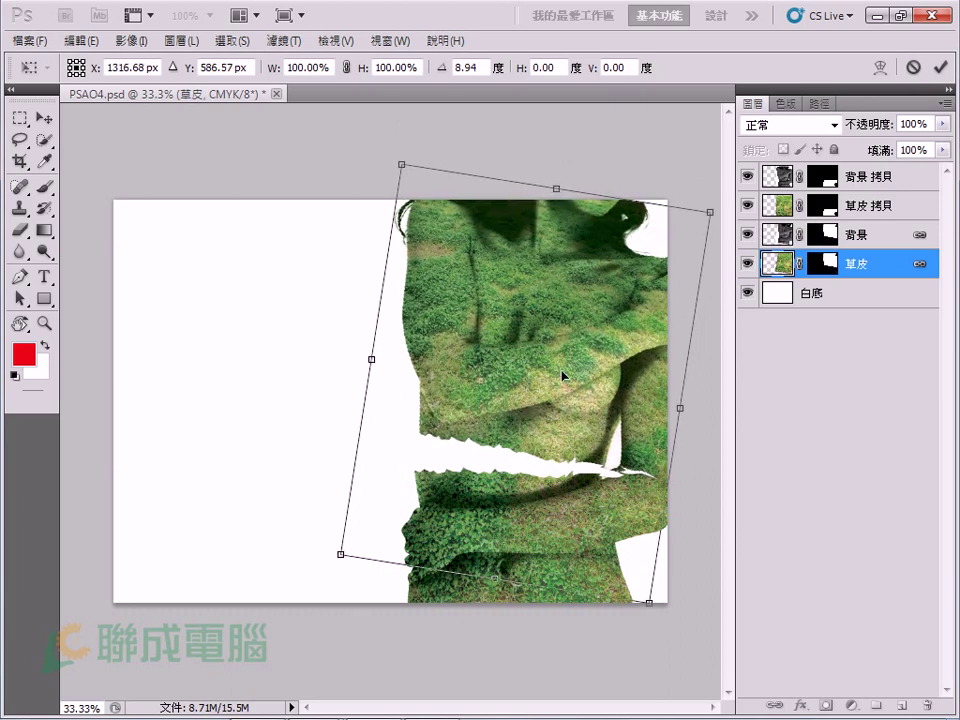
click(940, 67)
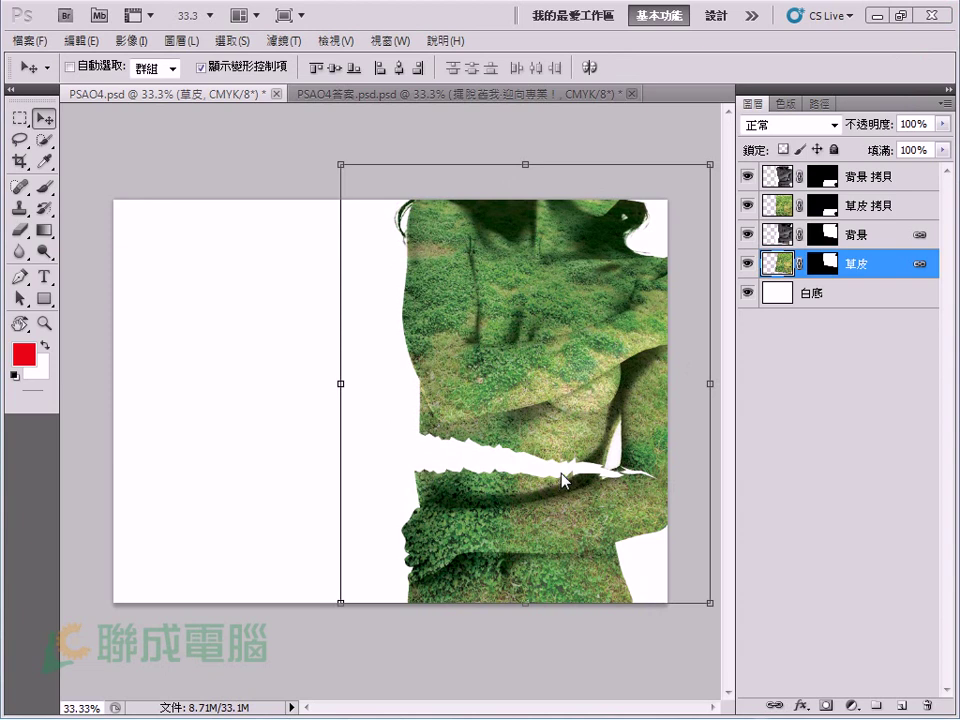
Add an empty layer above 白底 and zoom in on the torn gap
click(816, 295)
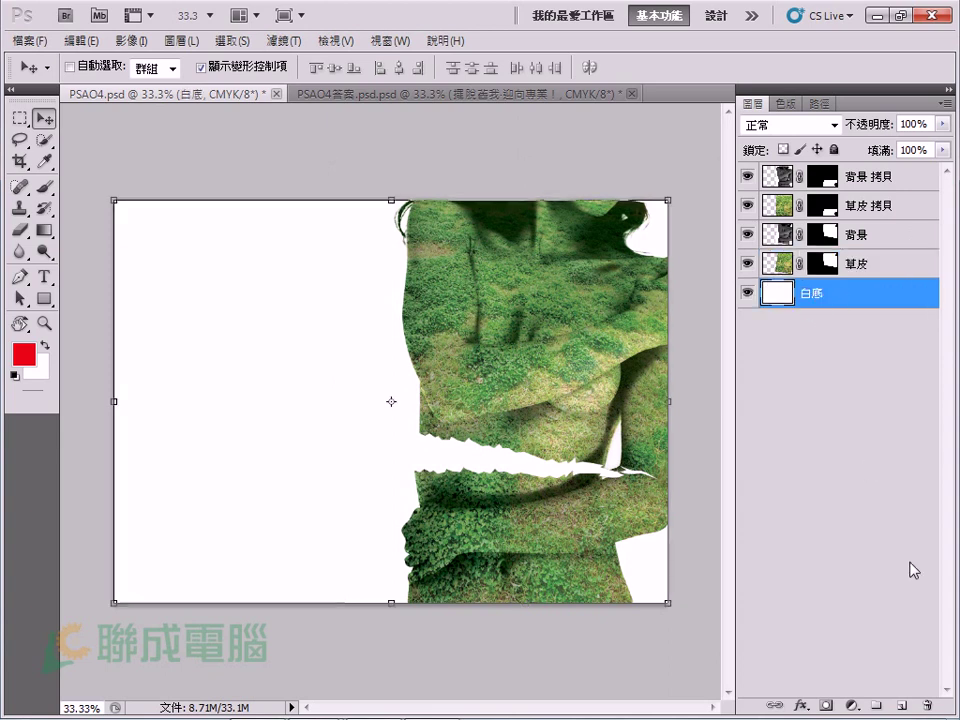
click(904, 705)
click(552, 436)
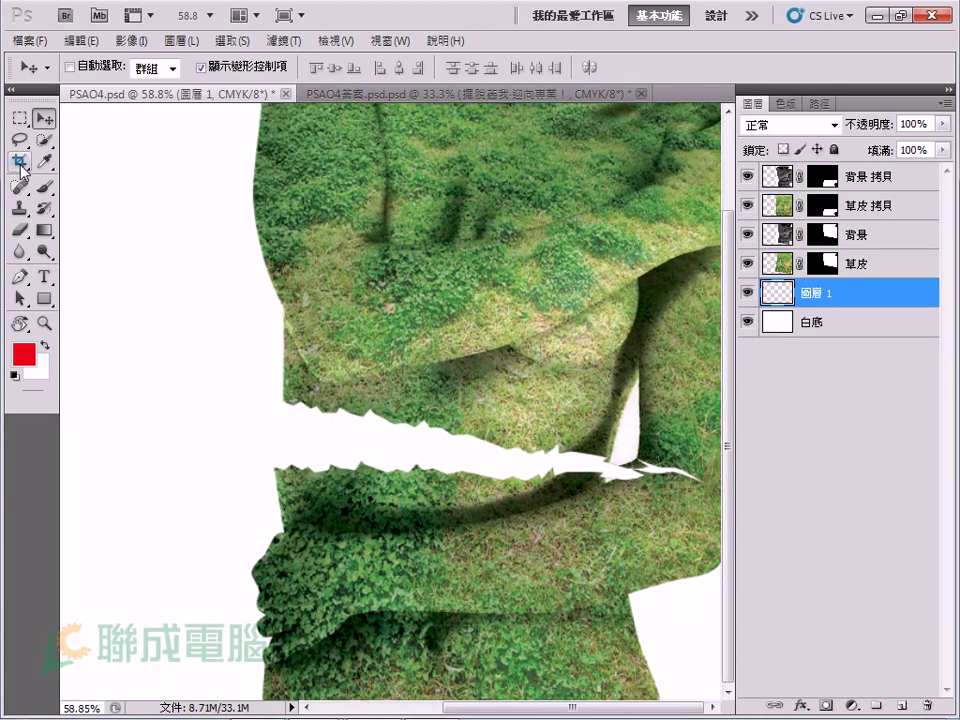
click(19, 276)
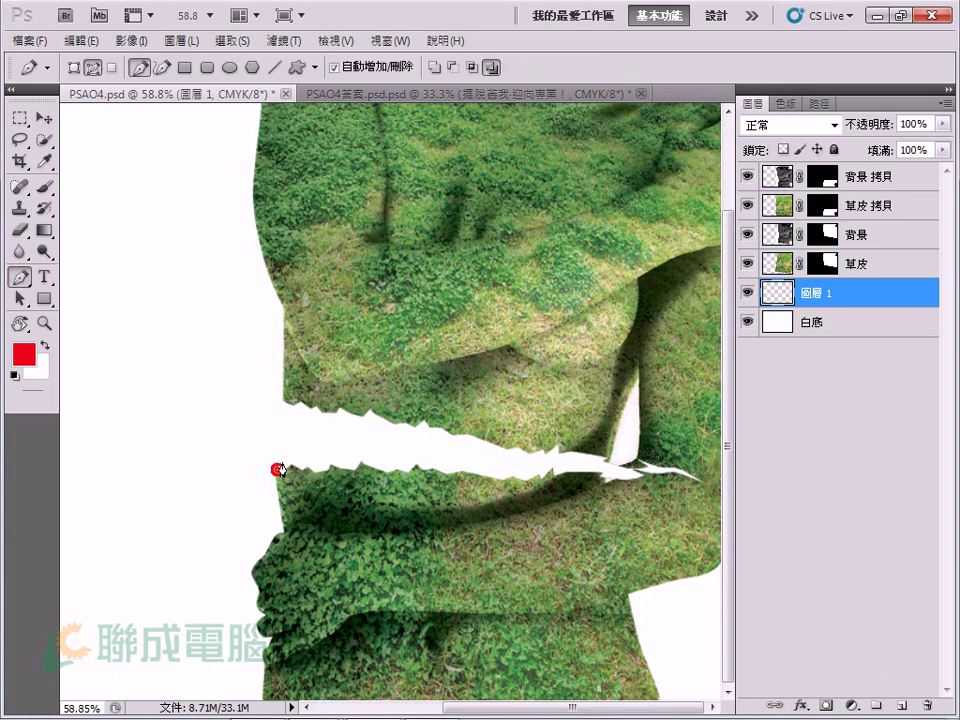
Trace a closed Pen outline along the lower jagged edge of the tear
click(282, 463)
click(302, 466)
click(311, 460)
click(320, 466)
click(324, 466)
click(348, 460)
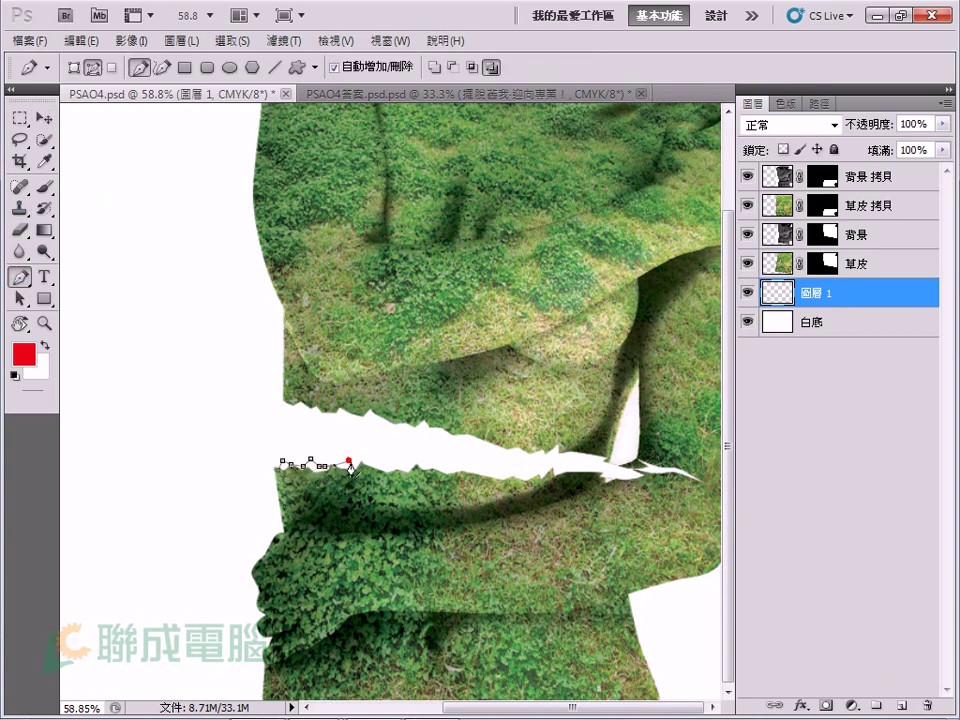
click(400, 465)
click(433, 458)
click(443, 454)
click(478, 461)
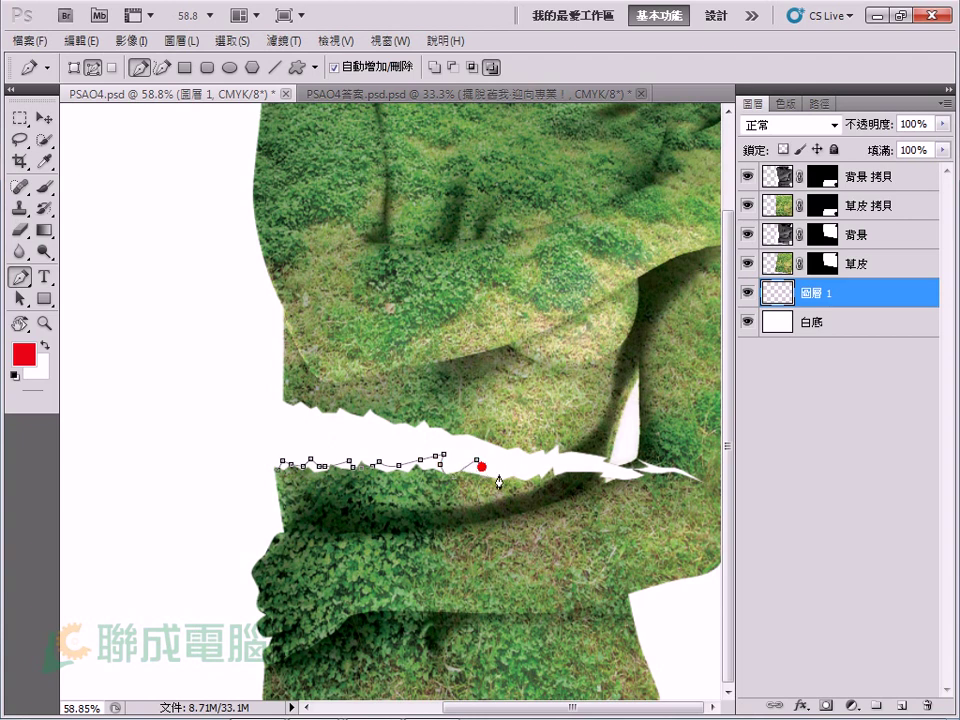
click(512, 467)
click(536, 478)
click(565, 470)
click(584, 466)
click(598, 470)
click(612, 473)
click(628, 470)
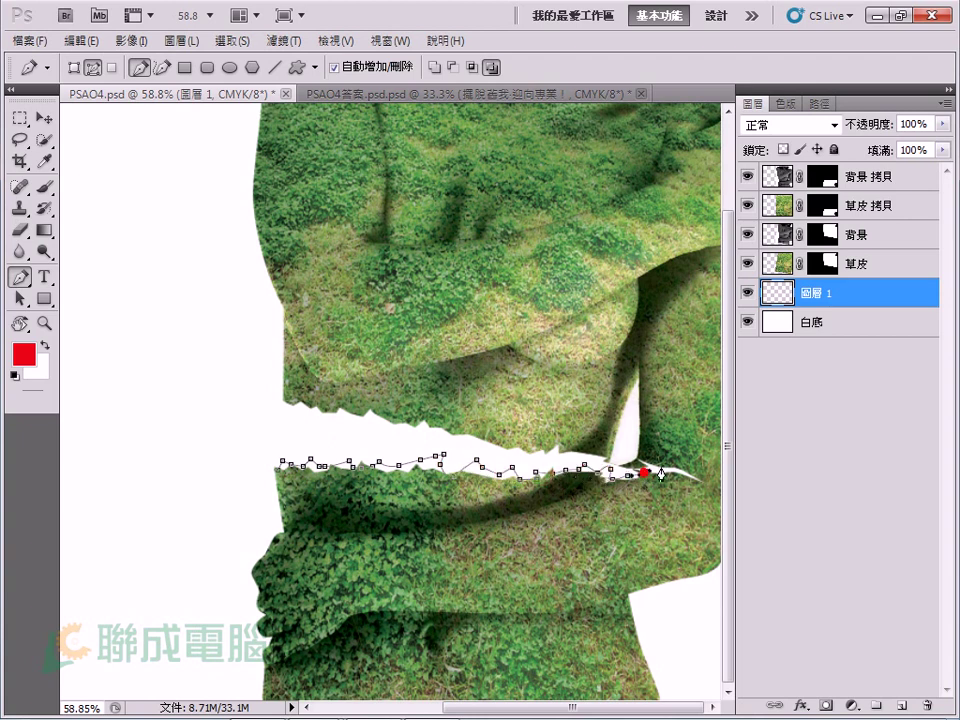
click(661, 466)
click(278, 468)
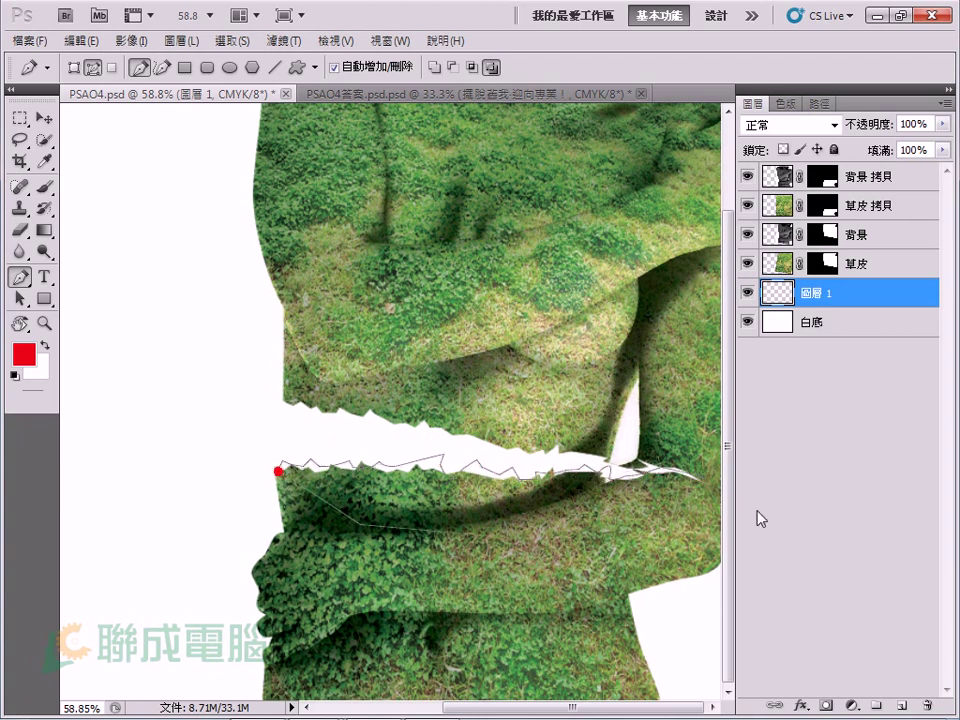
Trace a closed Pen outline along the upper jagged edge of the tear
click(294, 405)
click(320, 413)
click(345, 412)
click(370, 416)
click(395, 425)
click(436, 430)
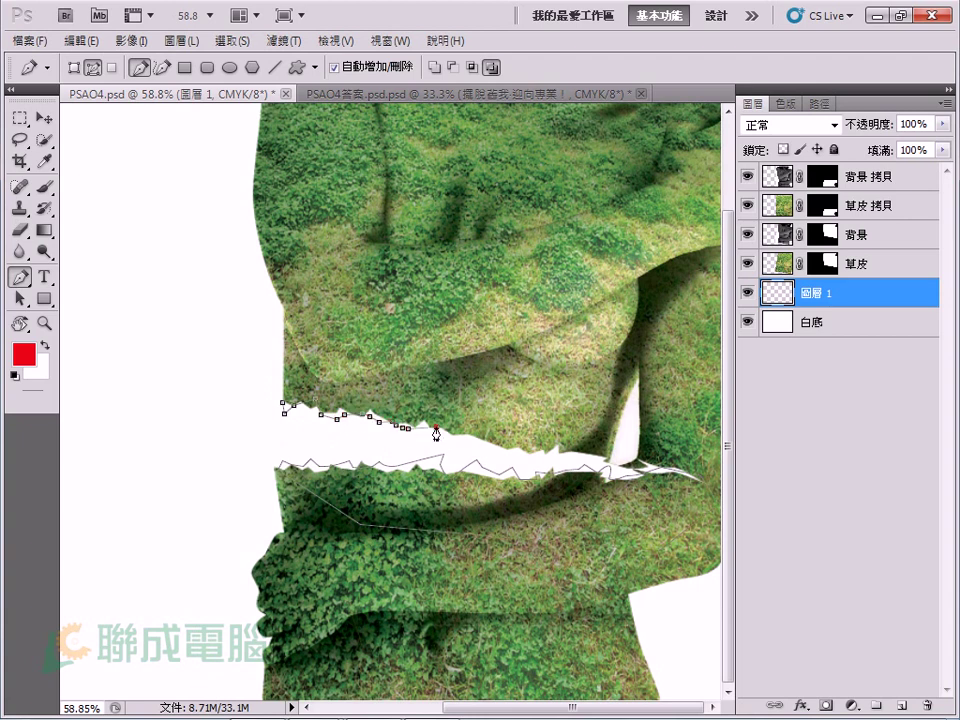
click(453, 436)
click(481, 441)
click(518, 452)
click(537, 452)
click(553, 454)
click(563, 449)
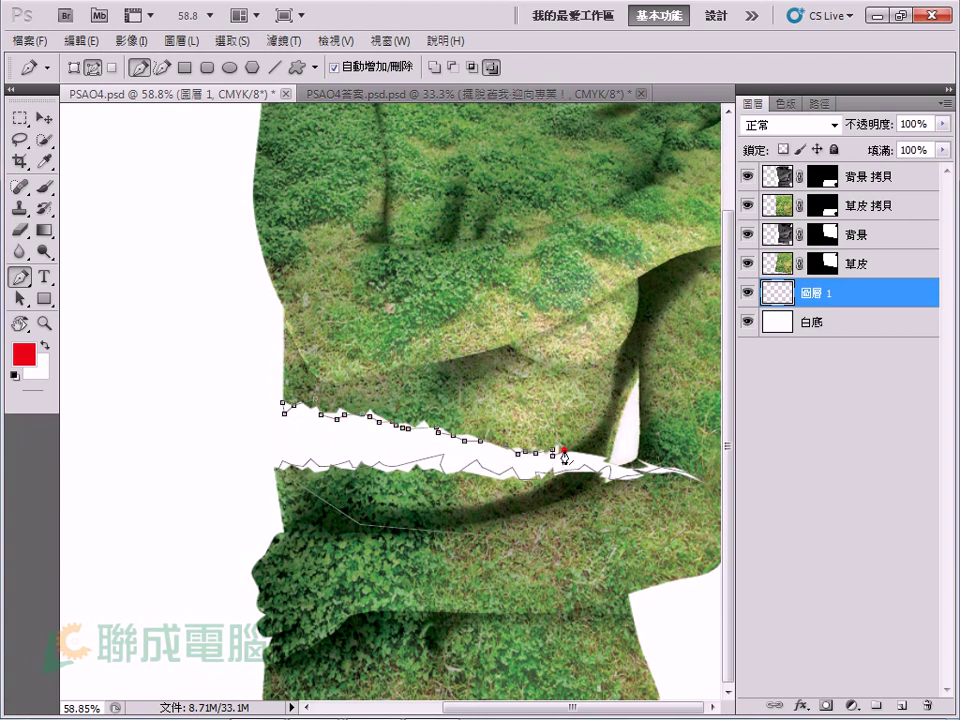
click(551, 420)
click(283, 403)
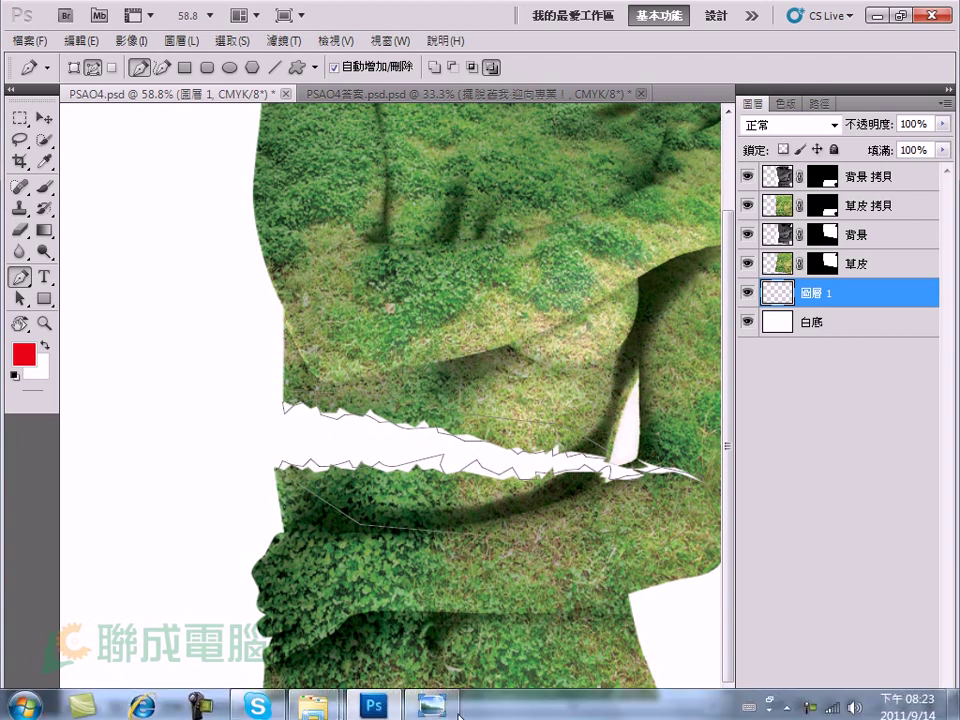
Drag PSDO4-3.jpg from the 018-海報設計-形象廣告 folder onto the poster
click(437, 583)
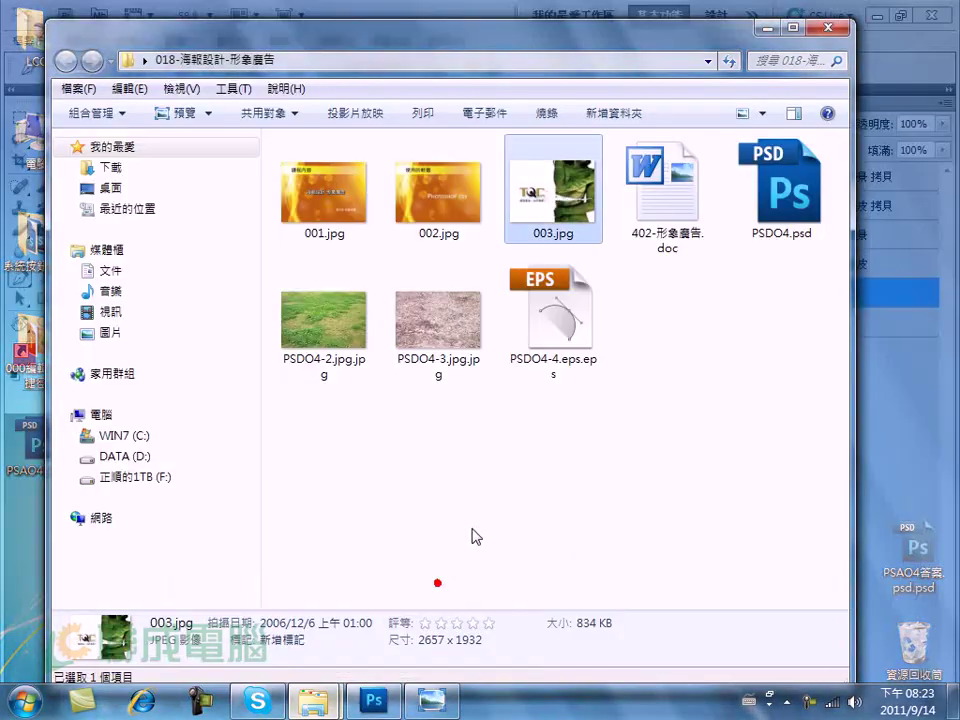
mouse_move(438, 320)
mouse_down()
mouse_move(369, 360)
mouse_move(306, 371)
mouse_up()
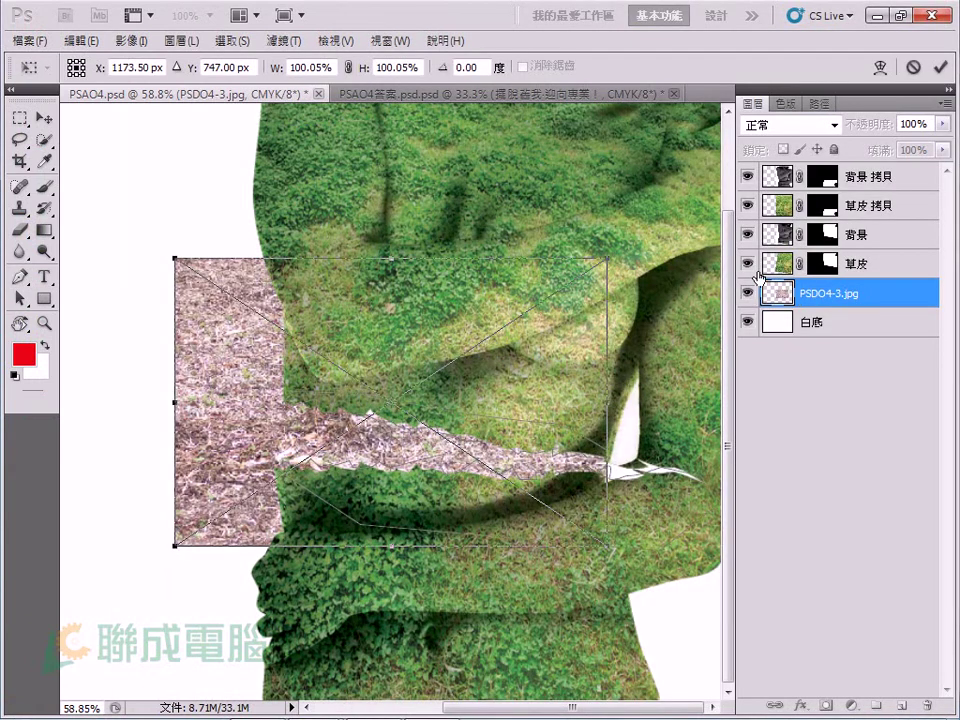
Place and scale the gravel texture to 102.82% × 53.13% as a strip over the gap
key(Return)
mouse_move(201, 294)
mouse_down()
mouse_move(293, 318)
mouse_move(258, 361)
mouse_up()
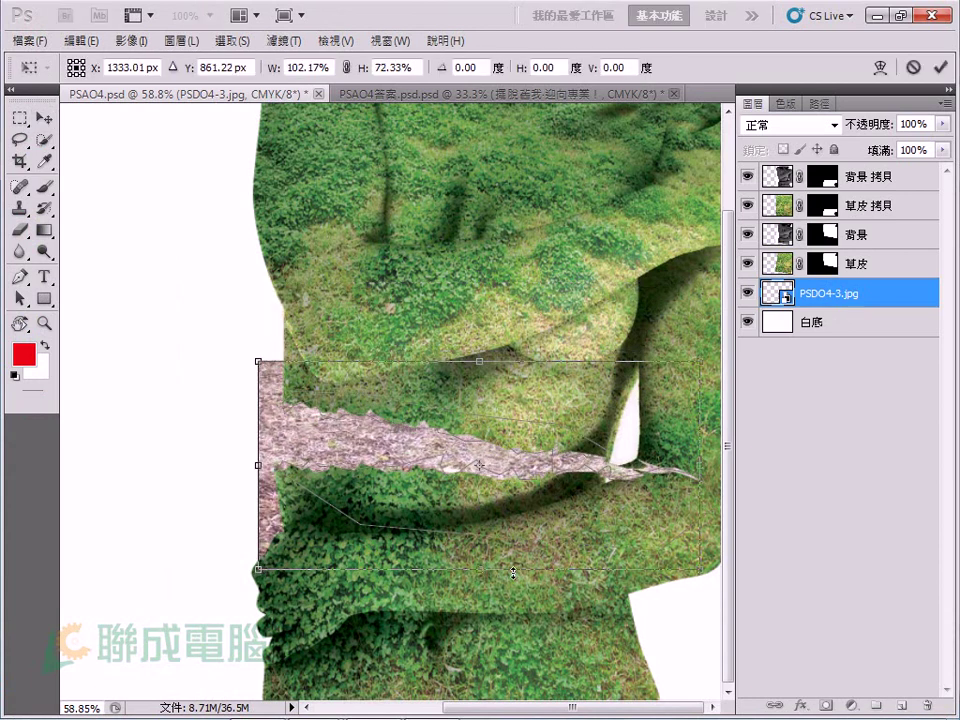
drag(487, 572, 494, 516)
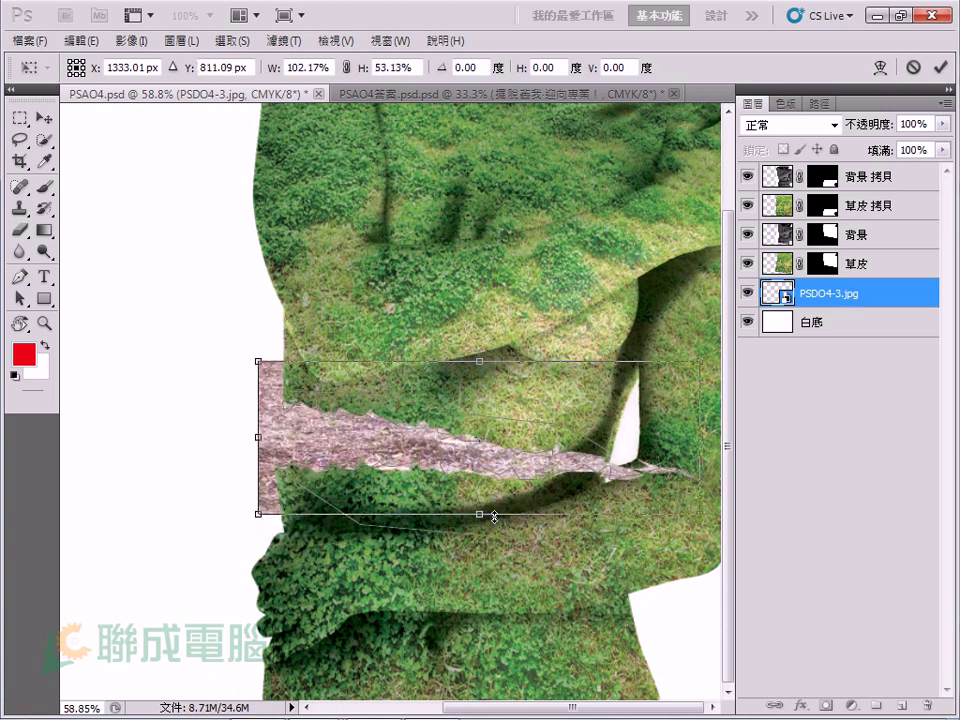
drag(697, 433, 713, 433)
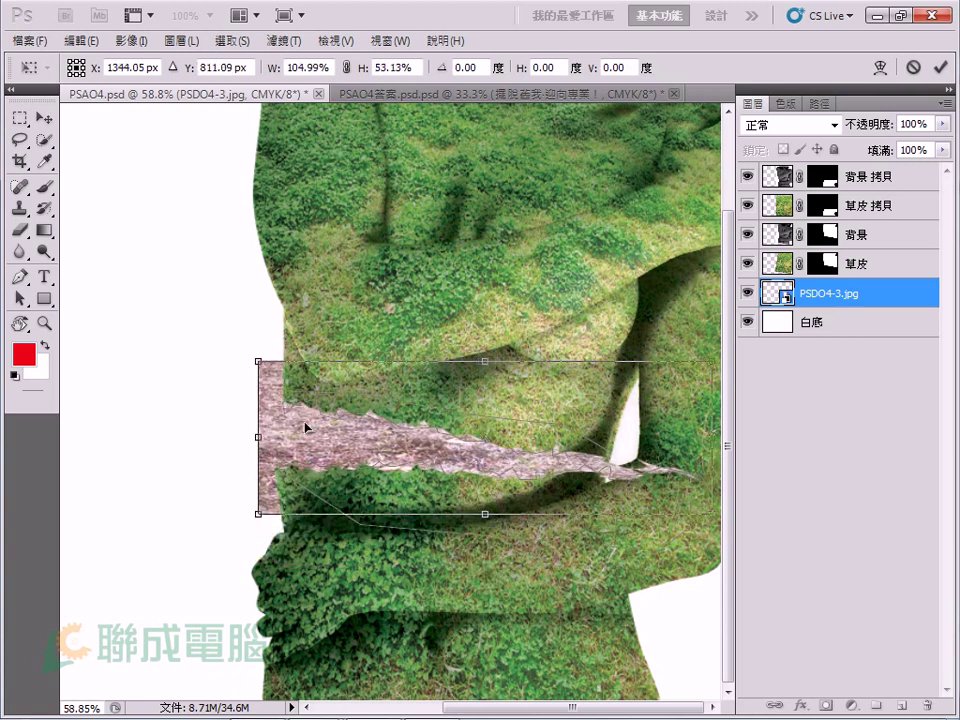
drag(258, 436, 266, 434)
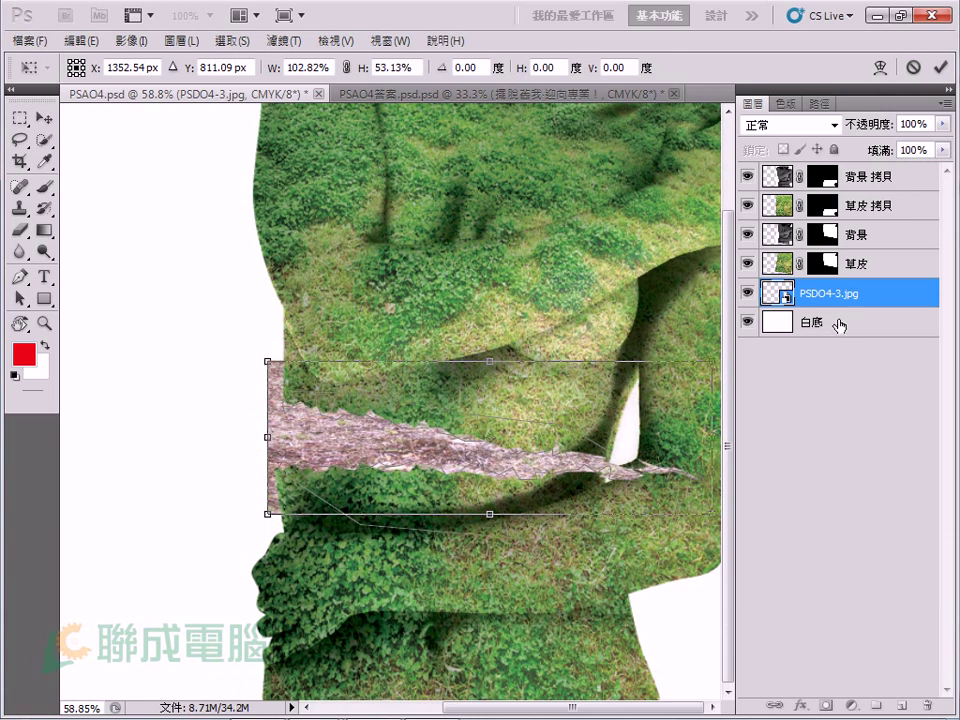
key(Return)
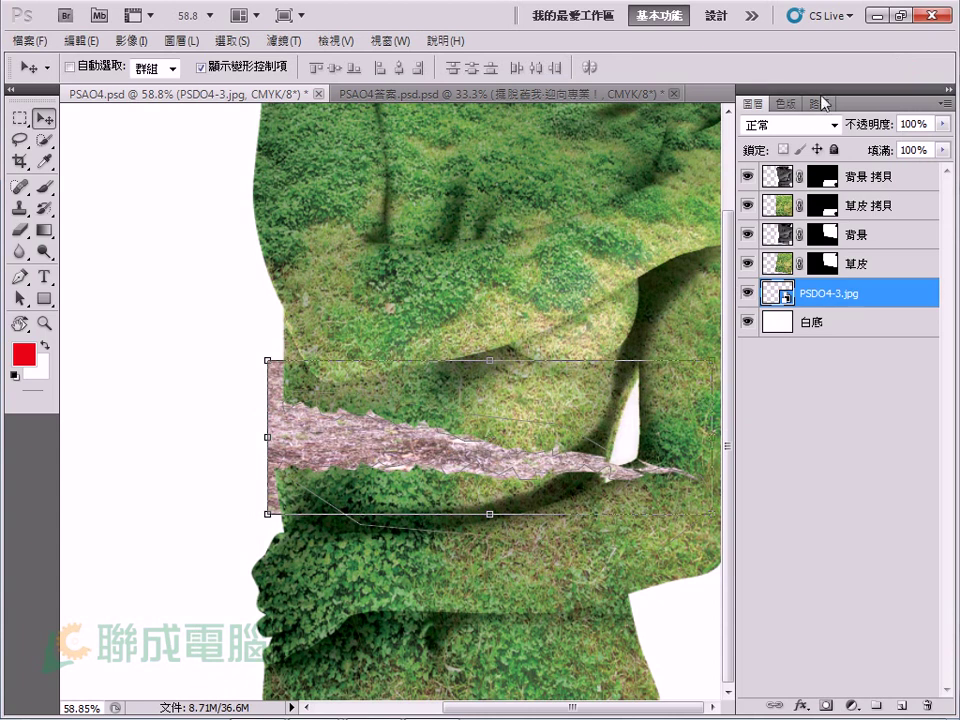
click(819, 103)
Load Work Path as a selection and add it as a layer mask on PSDO4-3.jpg
ctrl+click(757, 128)
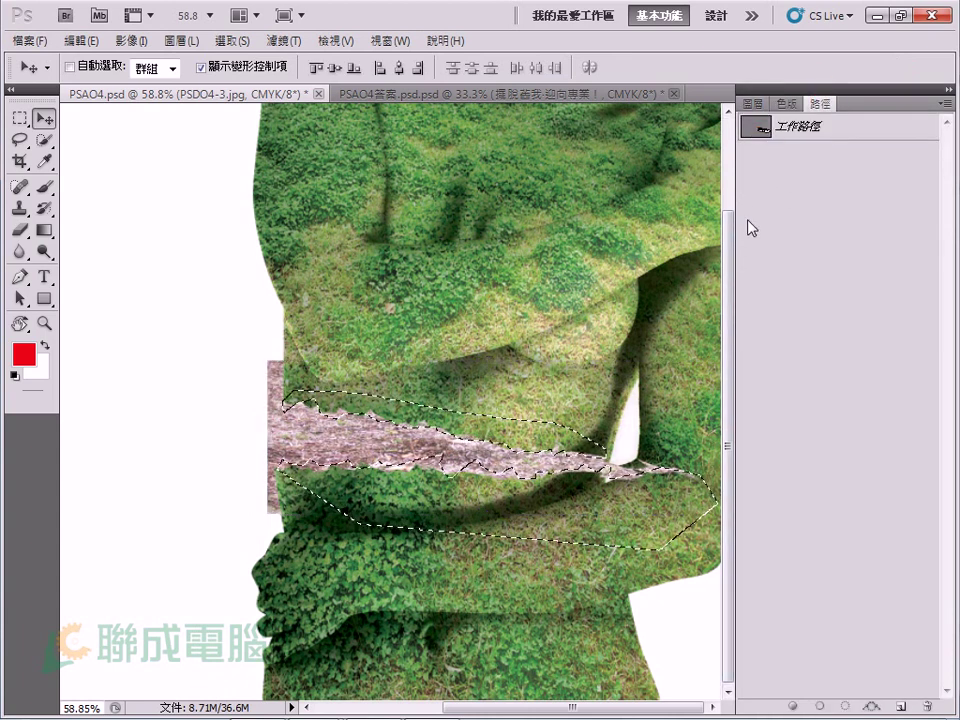
click(754, 103)
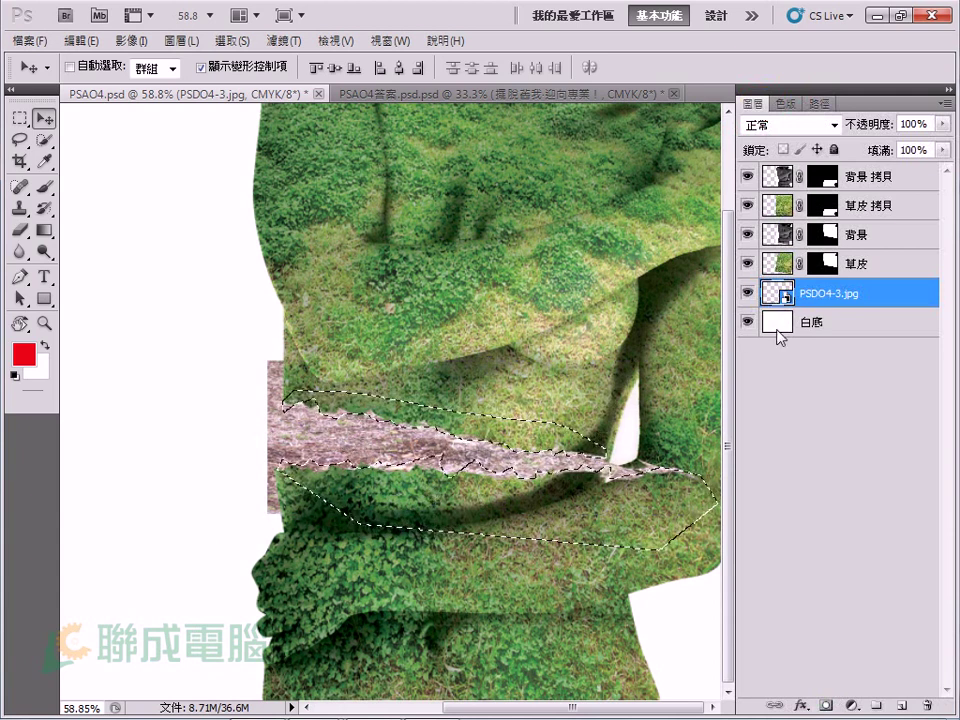
click(826, 705)
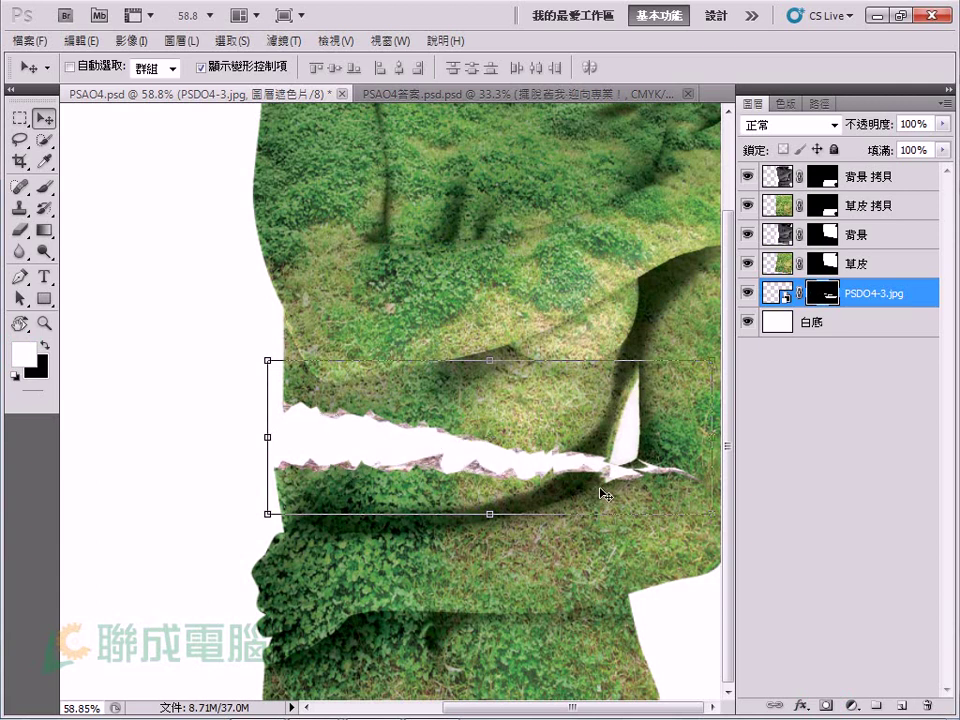
scroll(597, 490, down, 2)
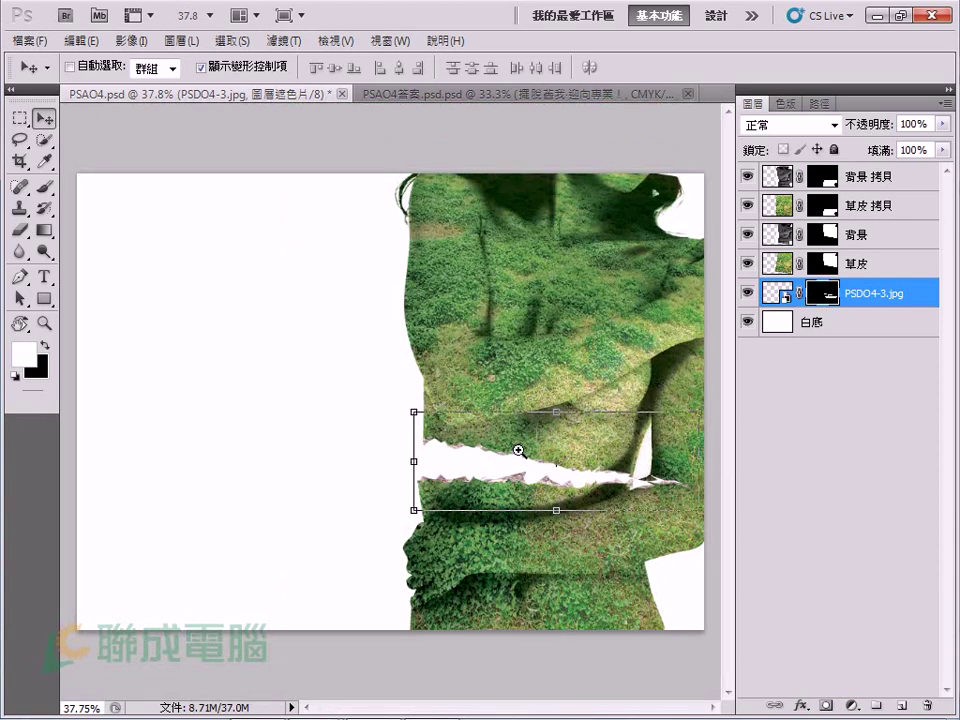
Zoom in and draw a Polygonal Lasso selection around a small area on the tear edge
scroll(519, 451, up, 2)
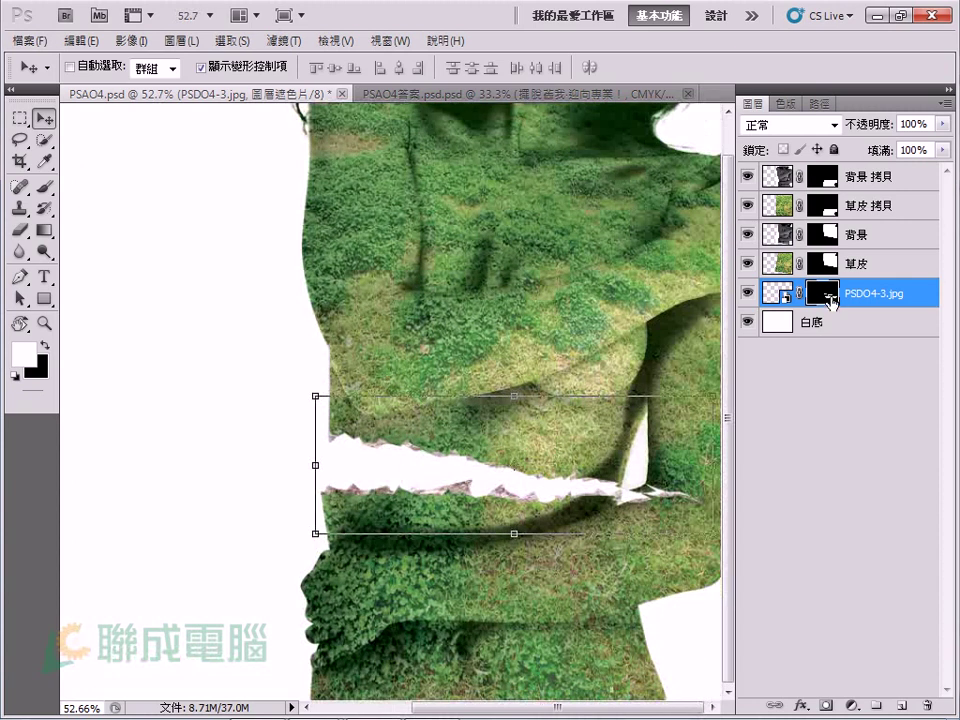
scroll(508, 437, up, 2)
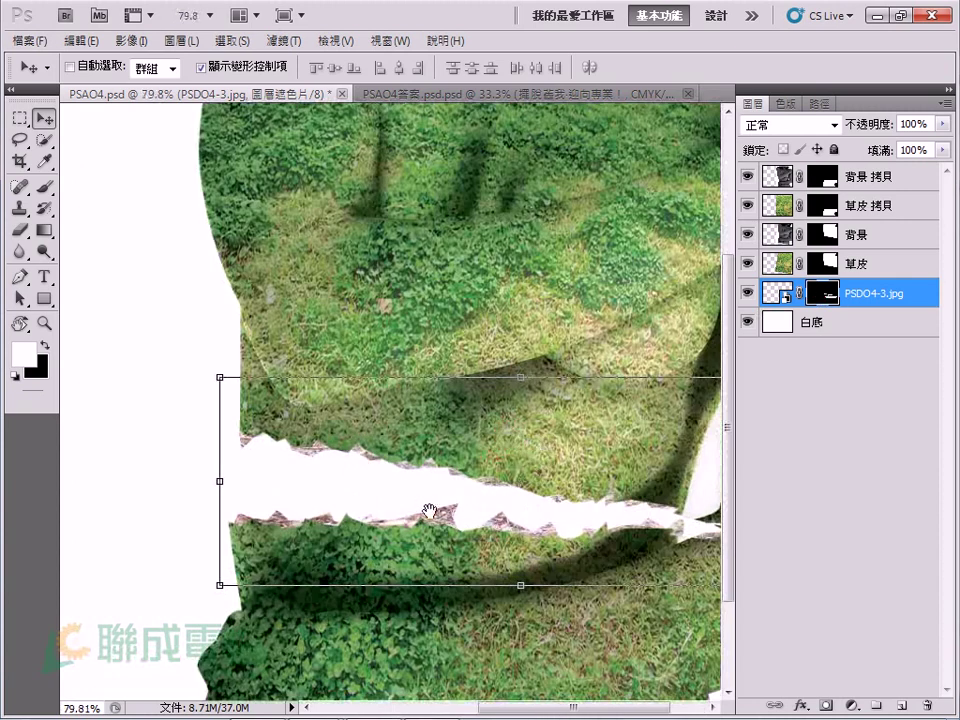
scroll(430, 511, up, 1)
scroll(435, 508, up, 1)
click(21, 141)
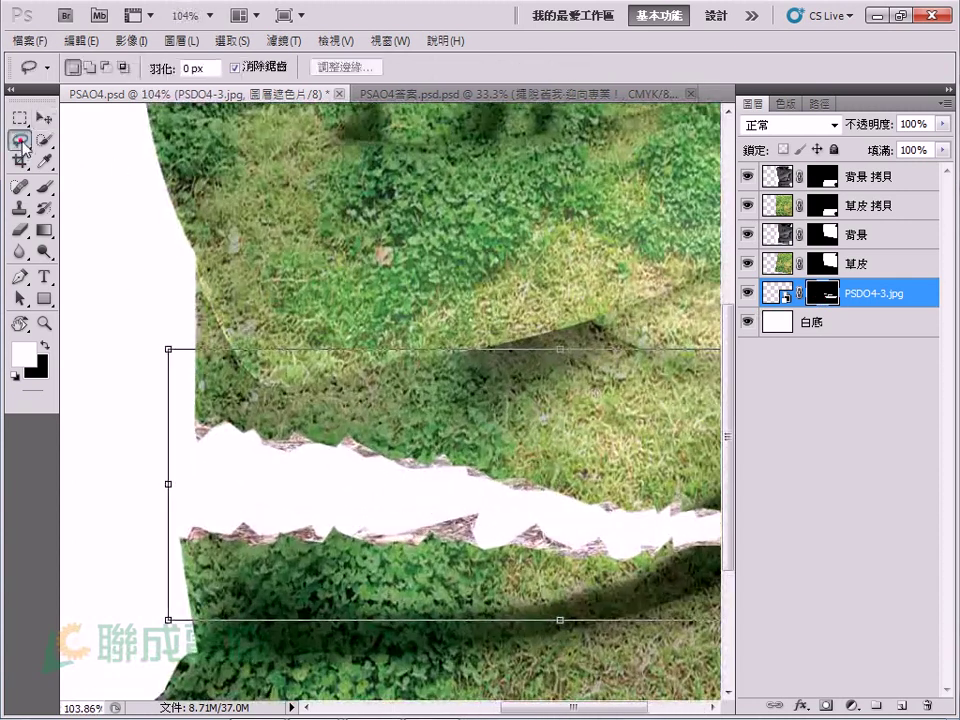
right_click(21, 141)
click(96, 154)
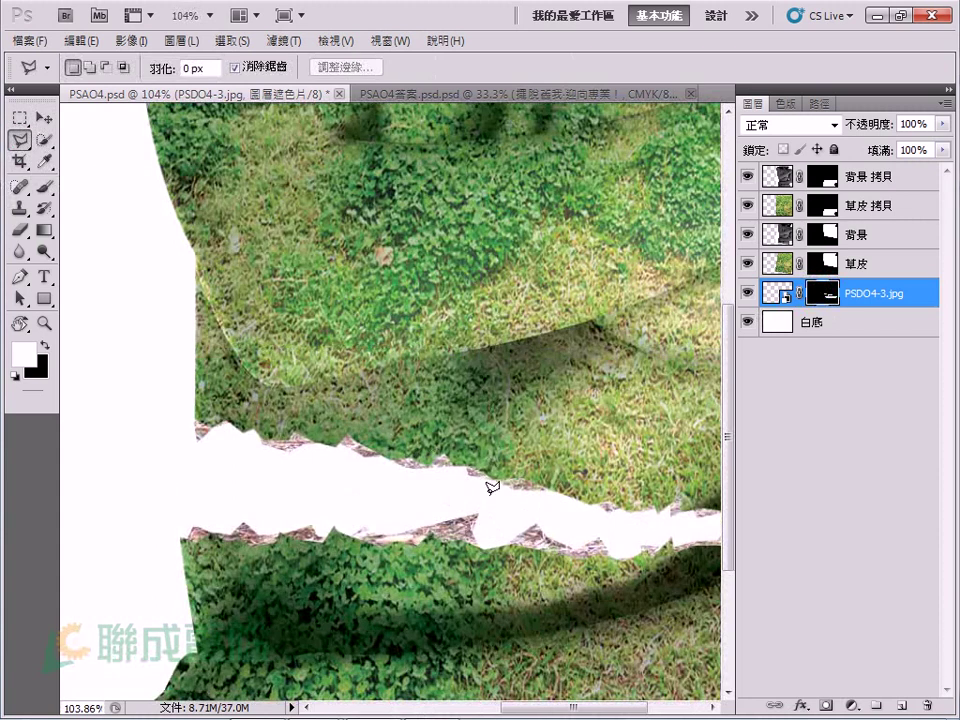
click(450, 548)
click(457, 522)
click(440, 518)
click(481, 503)
click(503, 511)
double_click(493, 516)
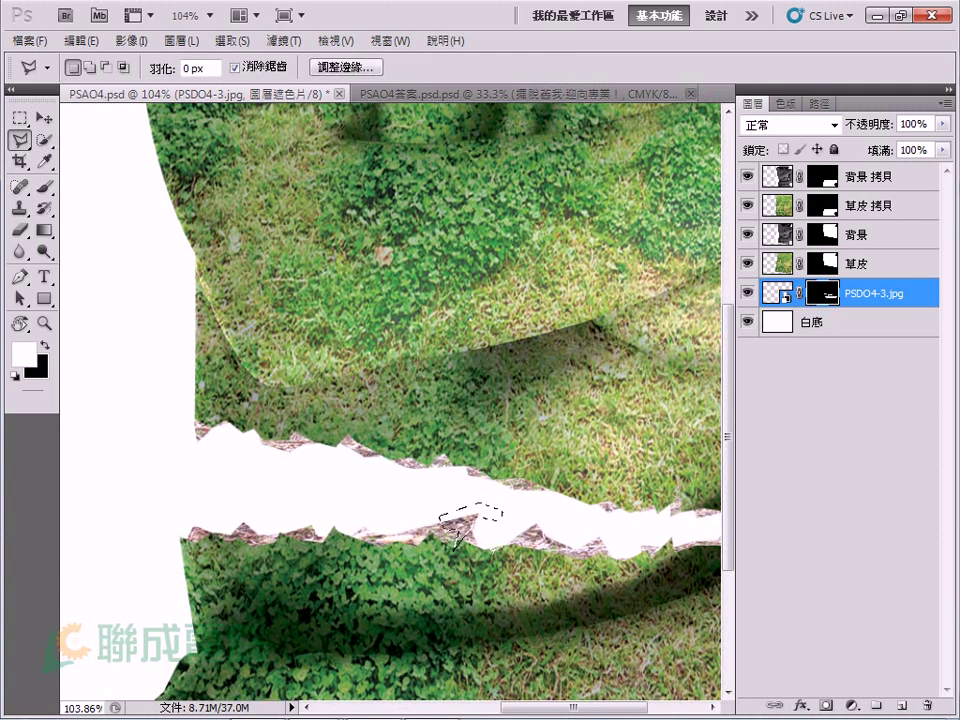
Fill that area of the PSDO4-3.jpg mask with white and deselect
click(831, 291)
key(alt+BackSpace)
click(630, 441)
click(666, 511)
key(ctrl+d)
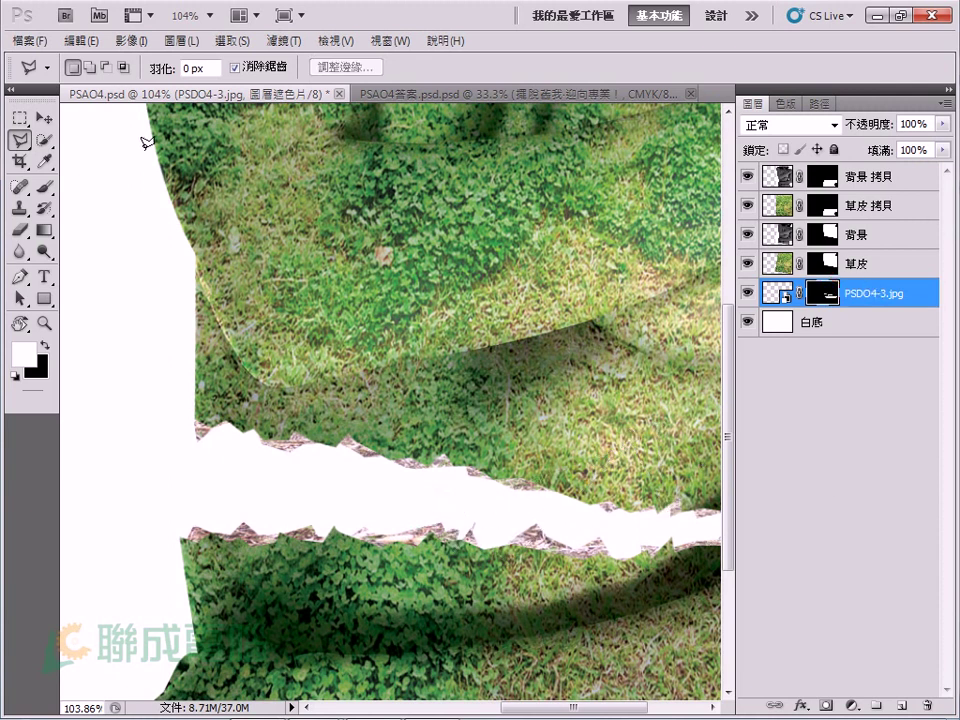
click(19, 118)
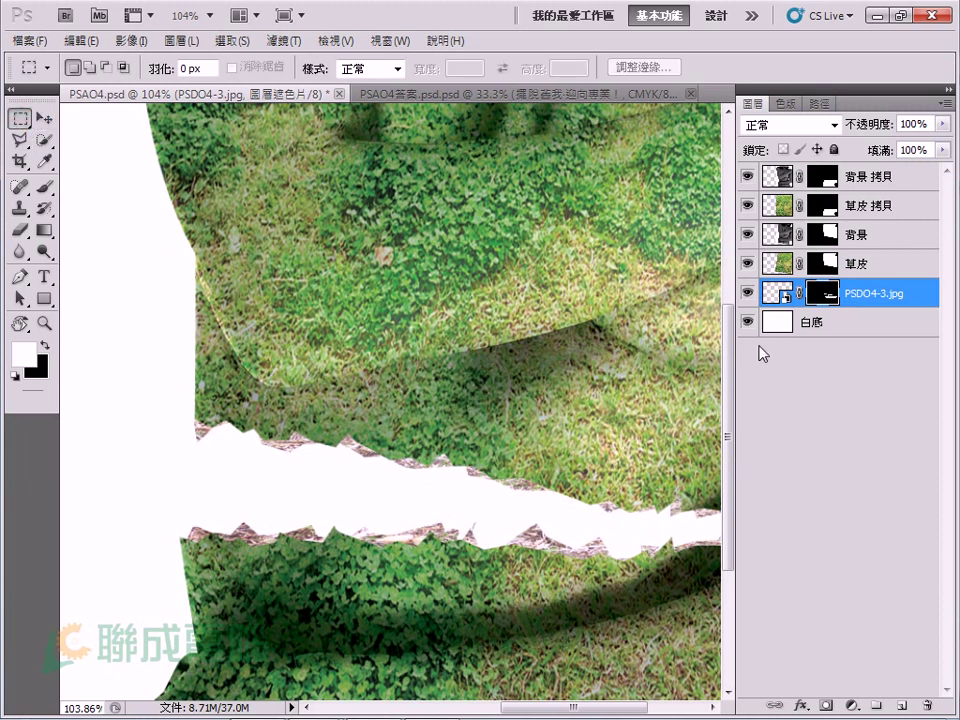
Add an empty layer above the gravel texture and reset colours to black and white
click(748, 293)
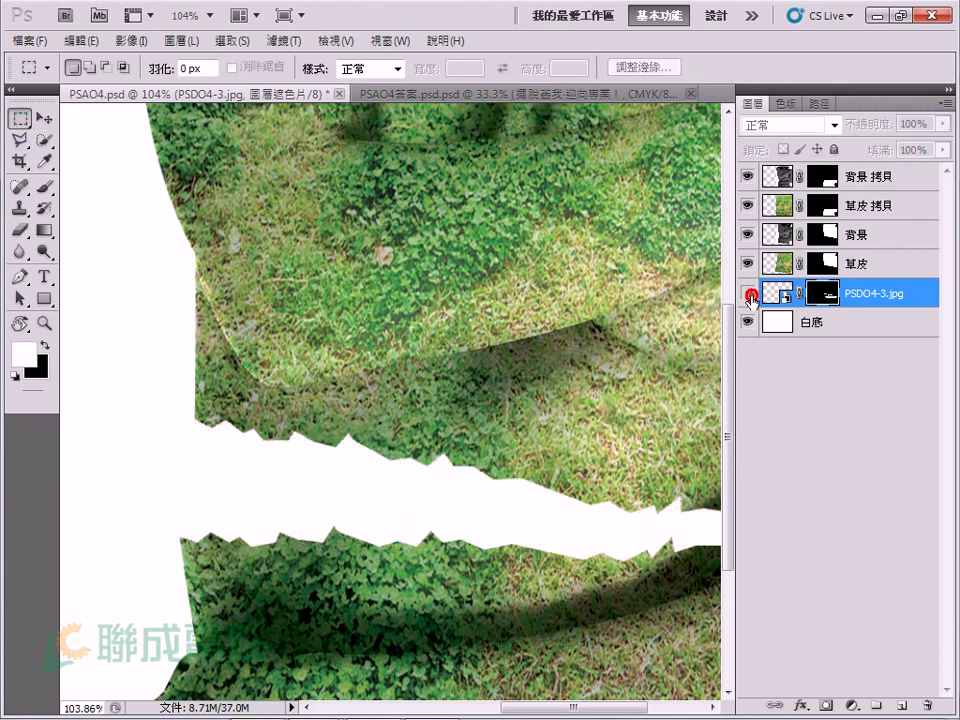
click(748, 293)
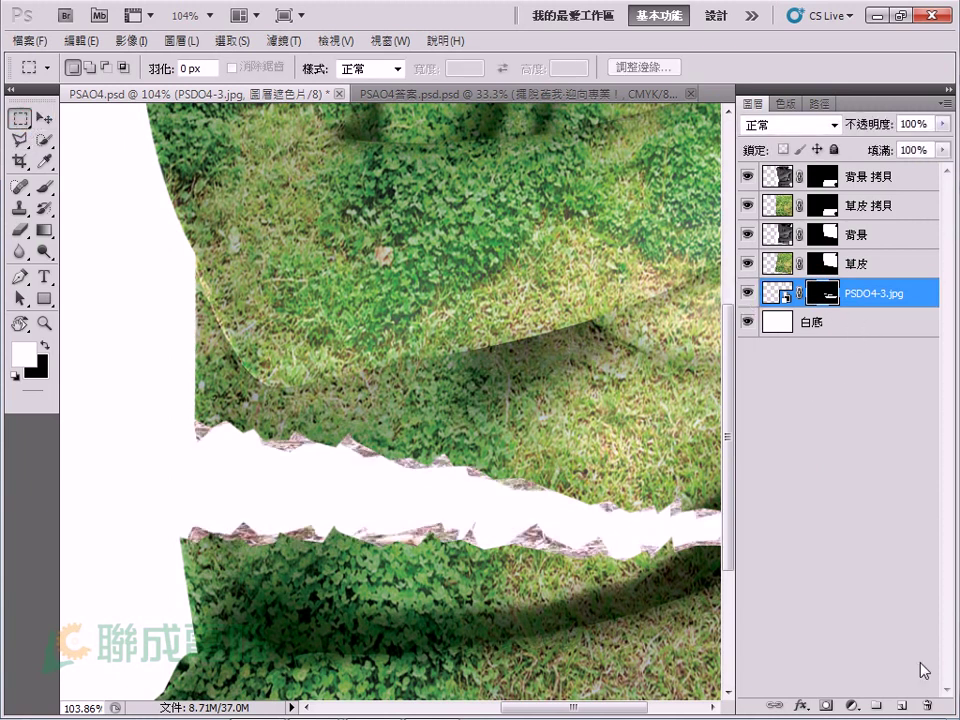
click(876, 707)
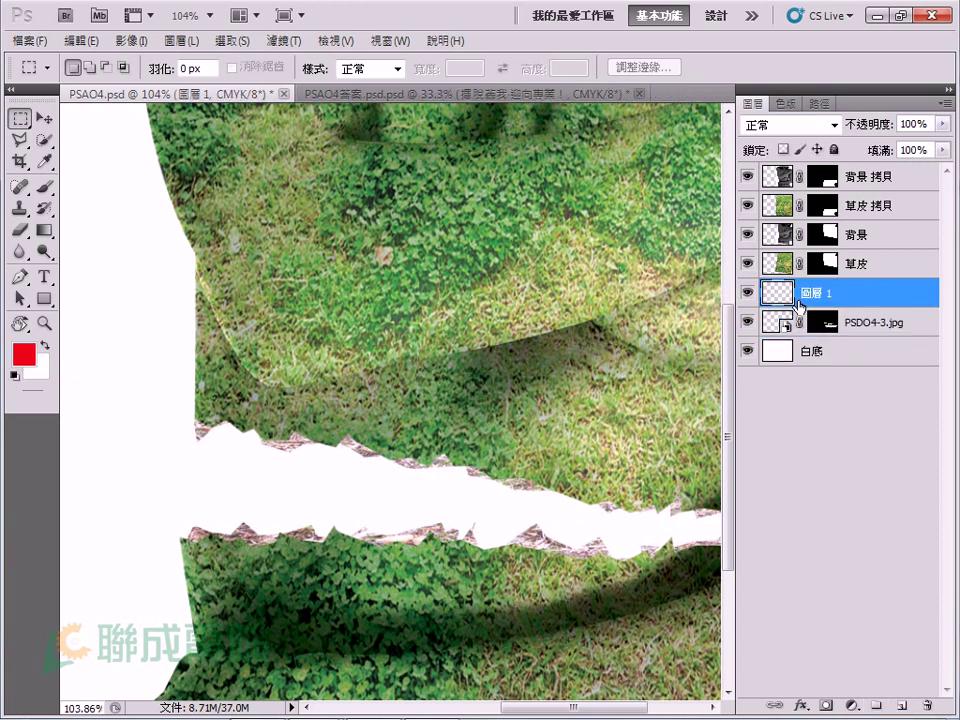
click(14, 374)
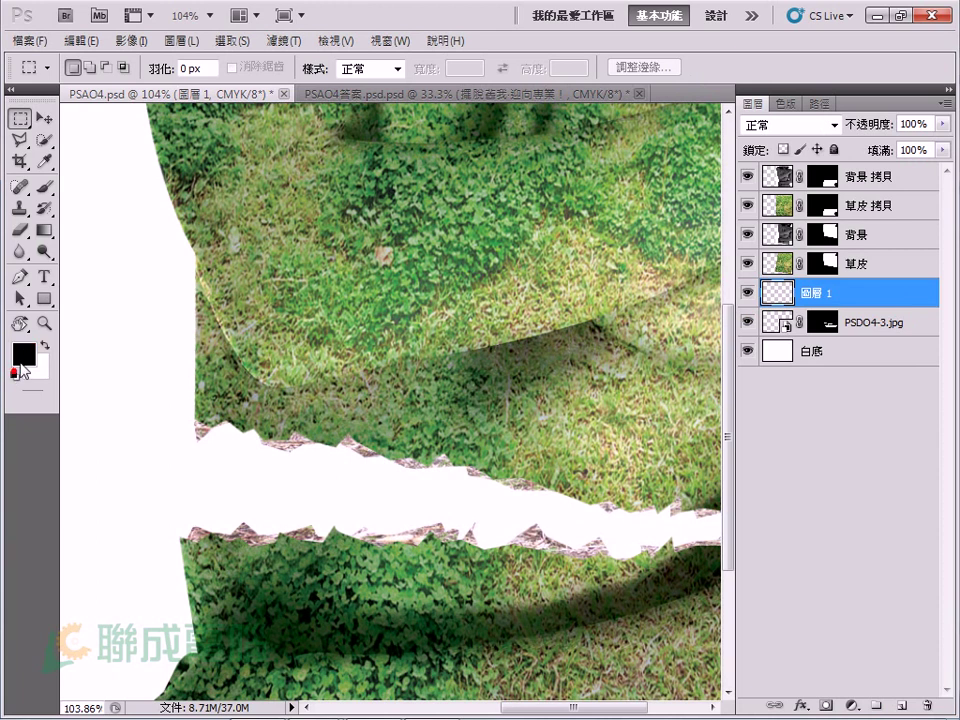
Choose a radial foreground-to-transparent gradient and load the gravel mask's tear outline as a selection
click(45, 230)
click(139, 68)
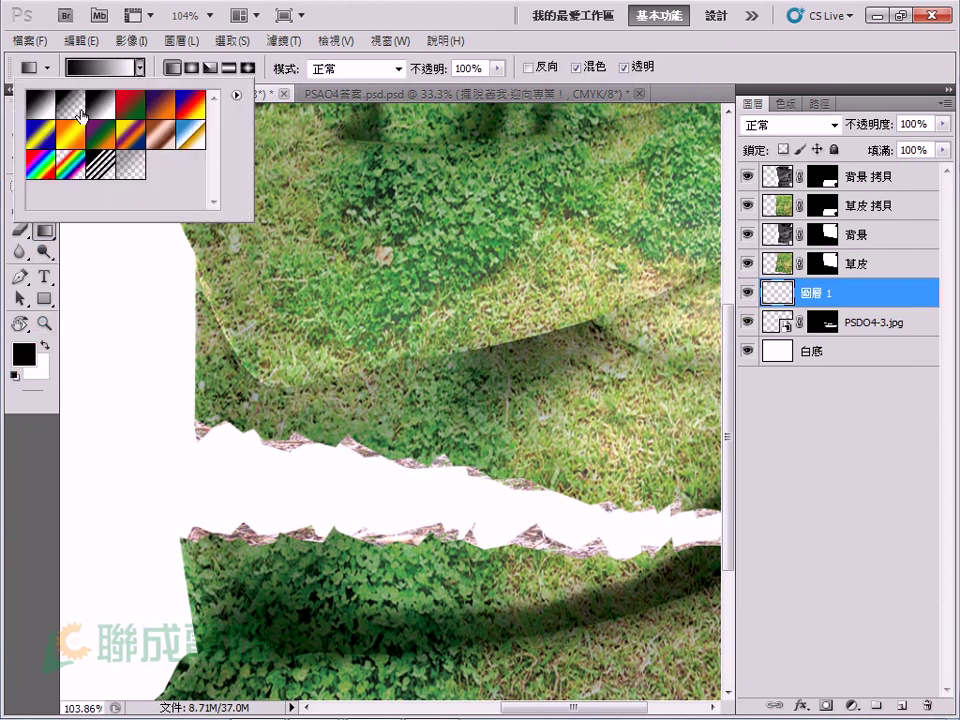
click(71, 103)
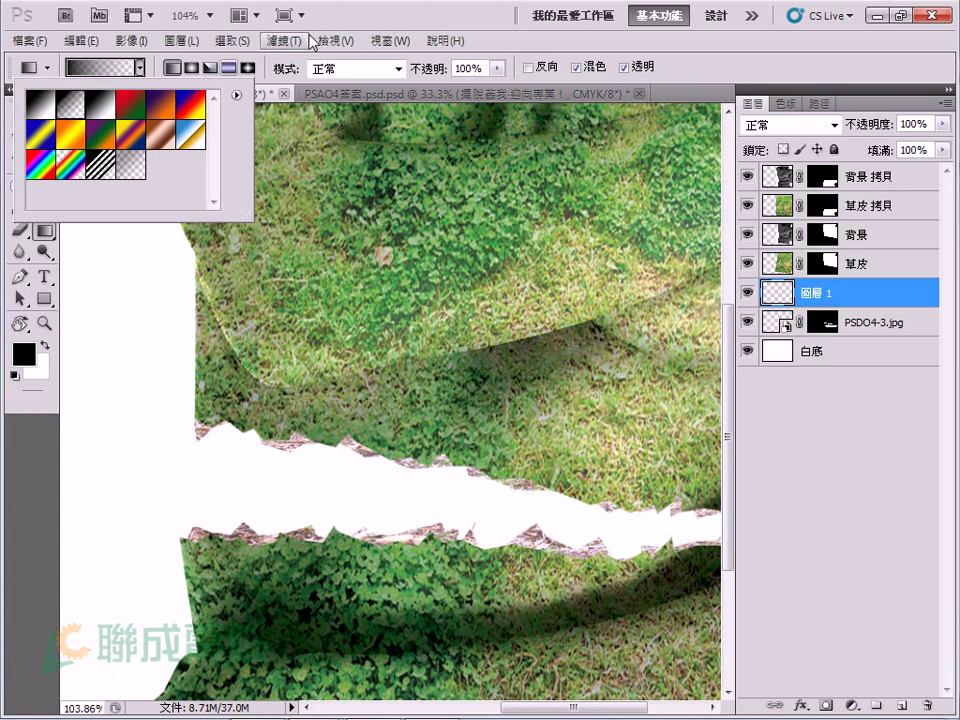
click(340, 25)
click(192, 68)
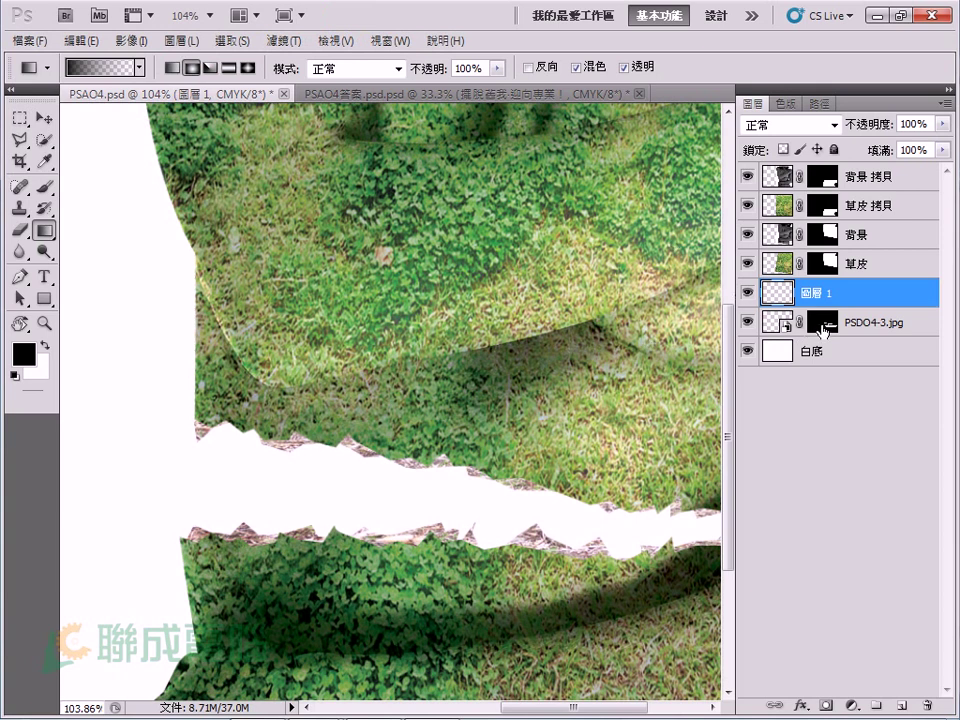
ctrl+click(822, 322)
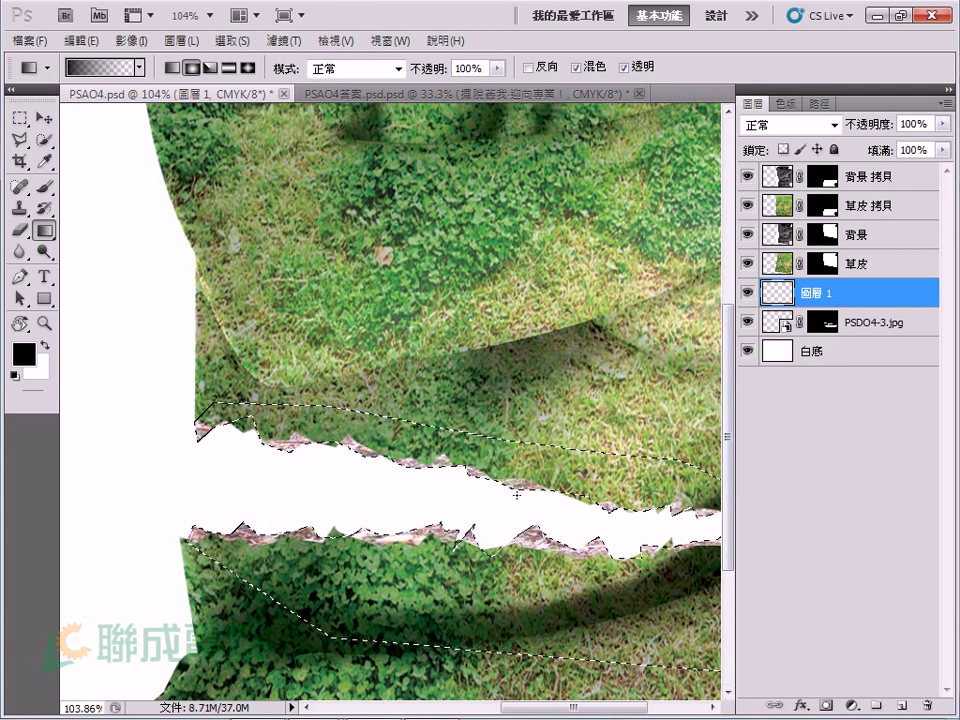
Deselect and drag a reversed black radial gradient across the torn gap on 圖層 1
key(ctrl+1)
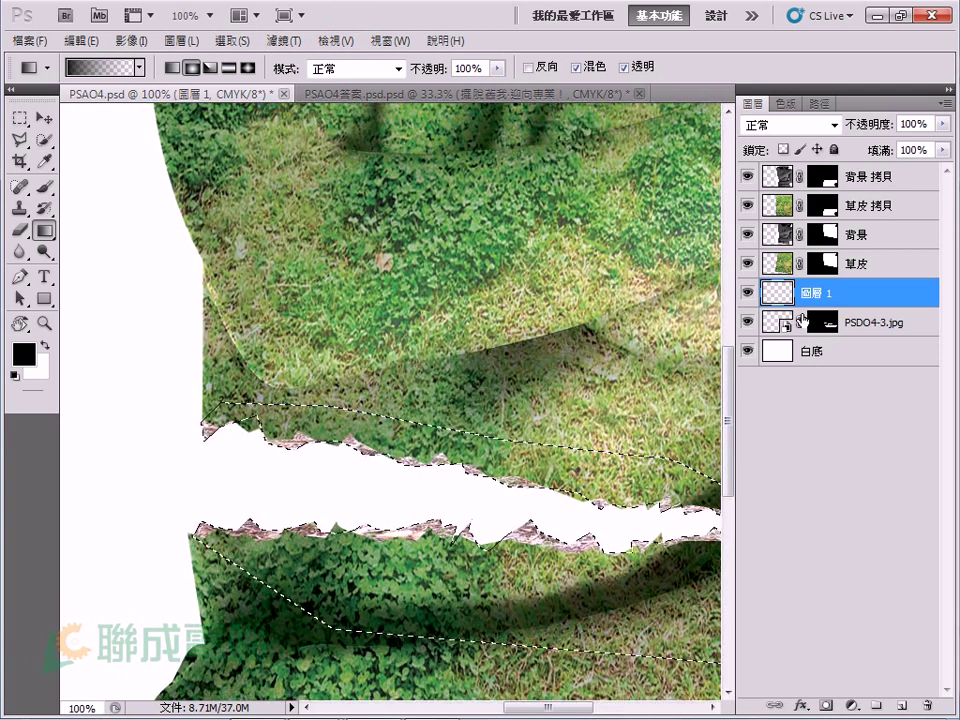
key(ctrl+d)
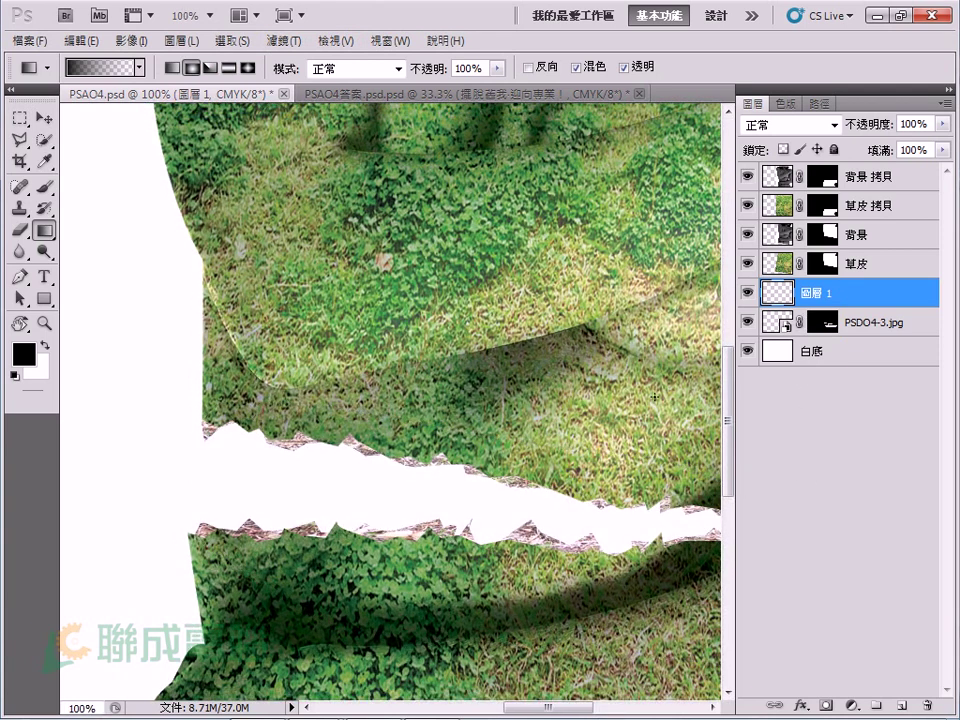
key(ctrl+minus)
key(ctrl+minus)
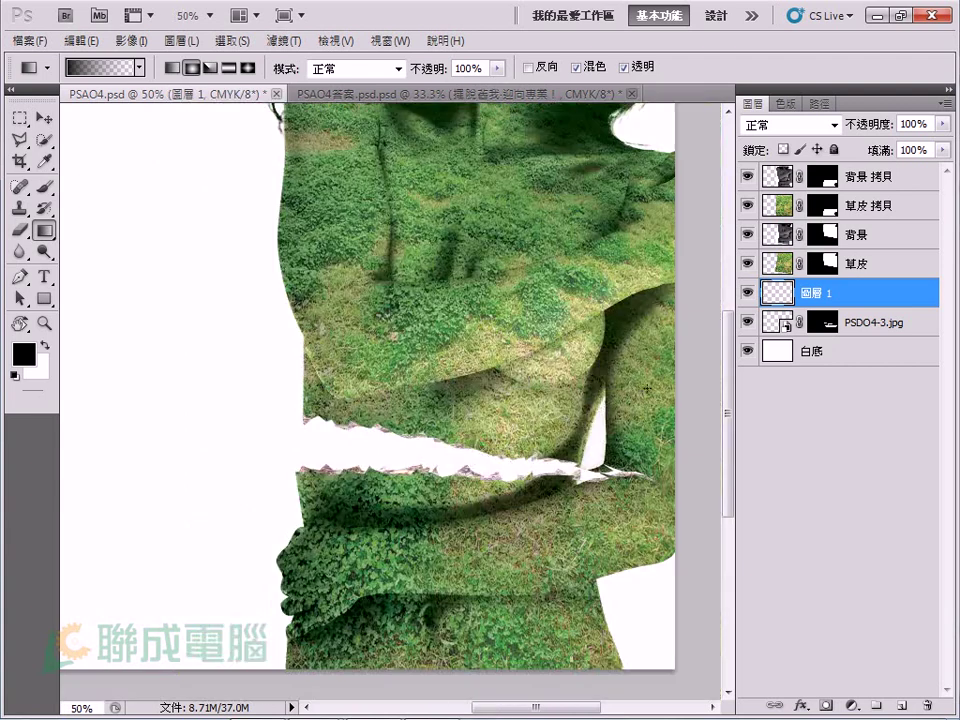
drag(500, 460, 305, 450)
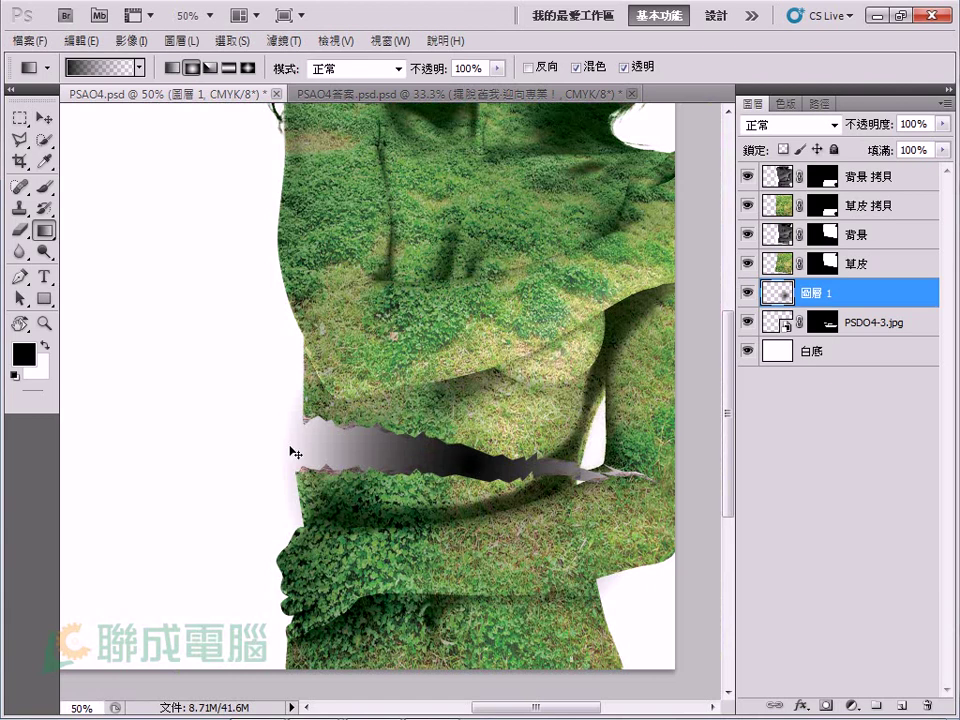
key(ctrl+z)
click(527, 68)
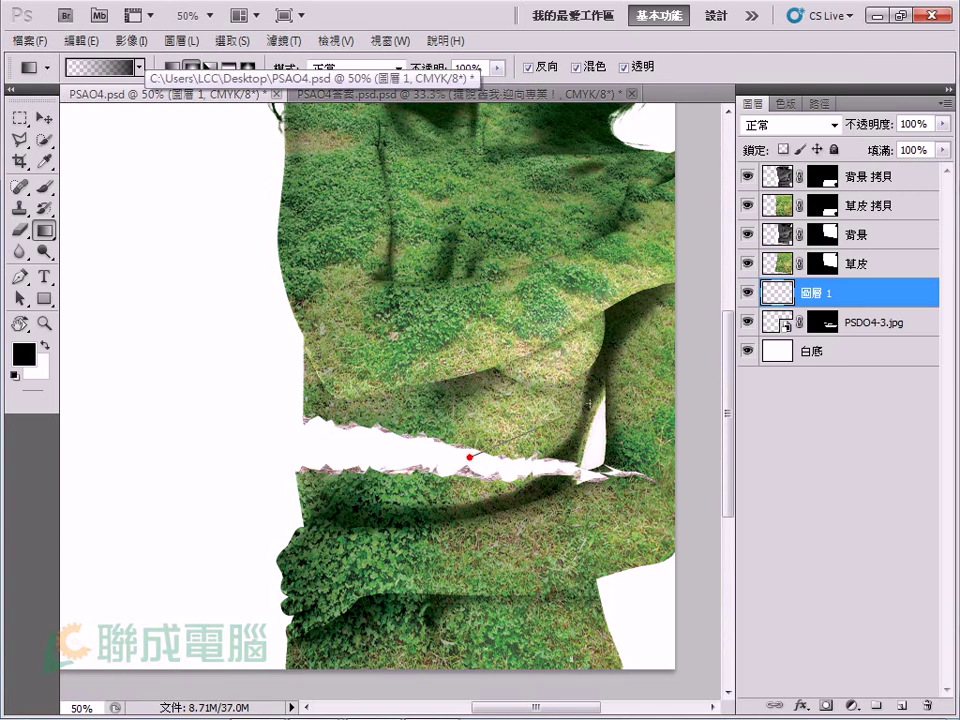
drag(479, 425, 355, 343)
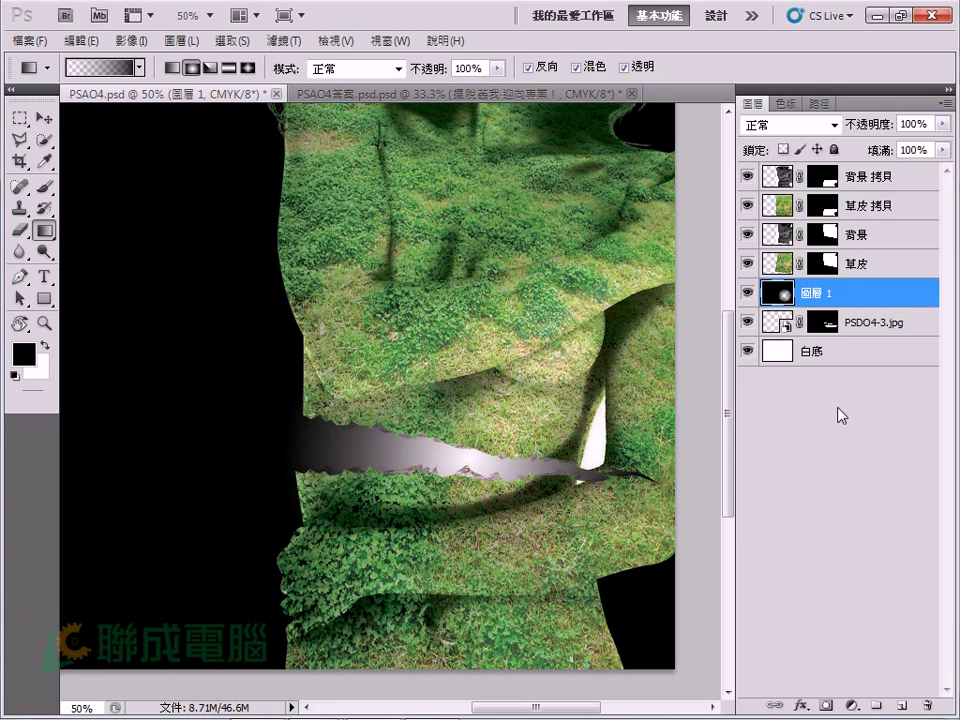
Mask 圖層 1 to the torn strip using the PSDO4-3.jpg mask's outline
drag(829, 322, 831, 337)
ctrl+click(826, 328)
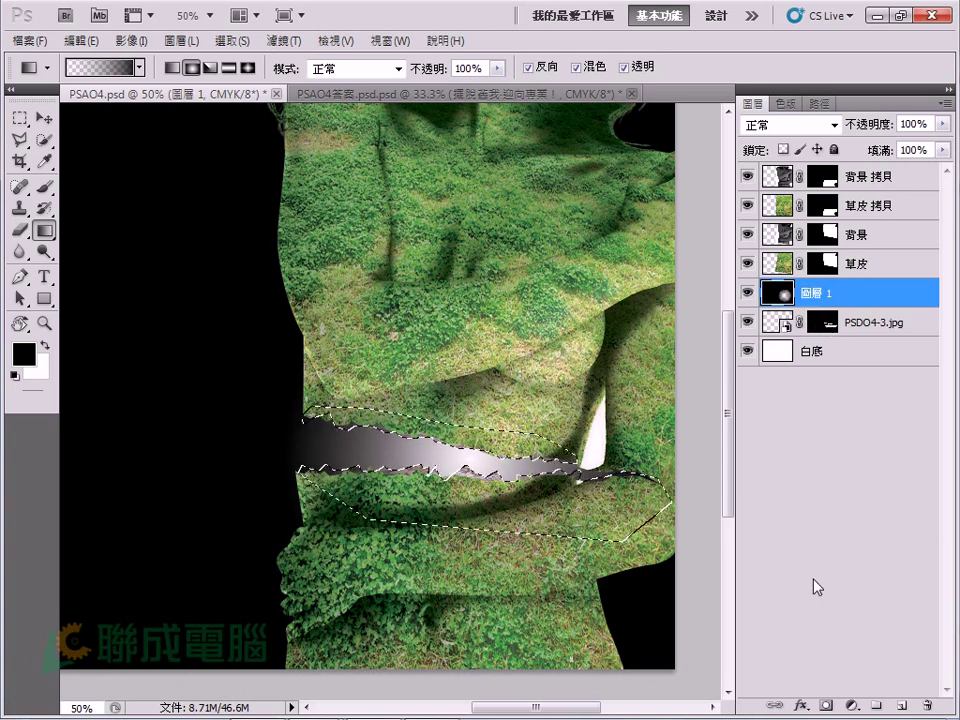
click(826, 705)
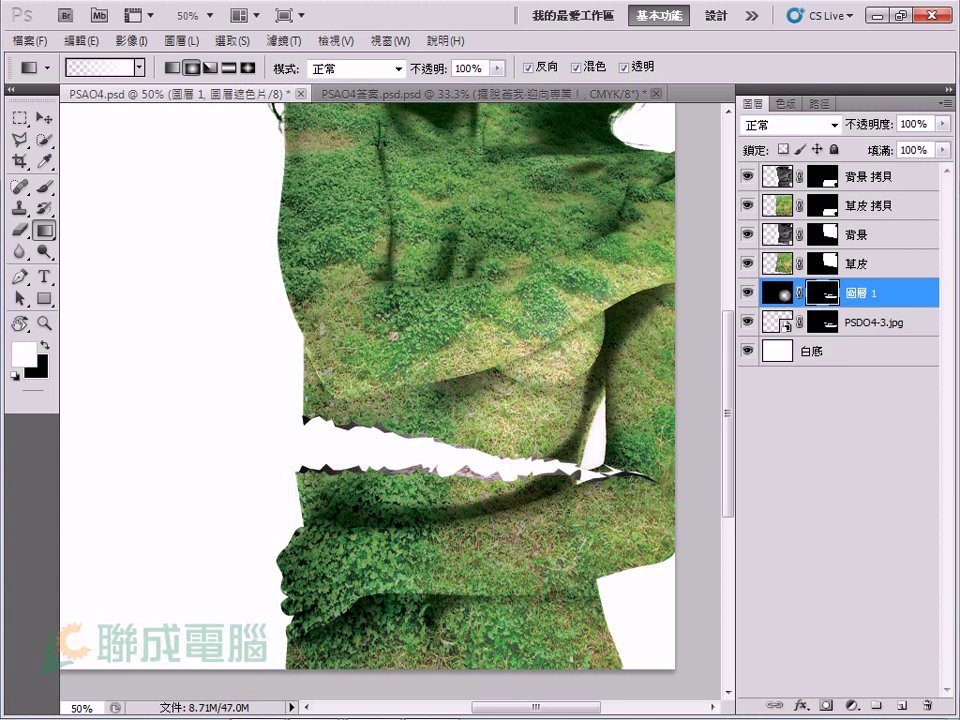
Blend 圖層 1 as 色彩增值 (Multiply) at 62% opacity, then bring up the logo's folder
click(883, 288)
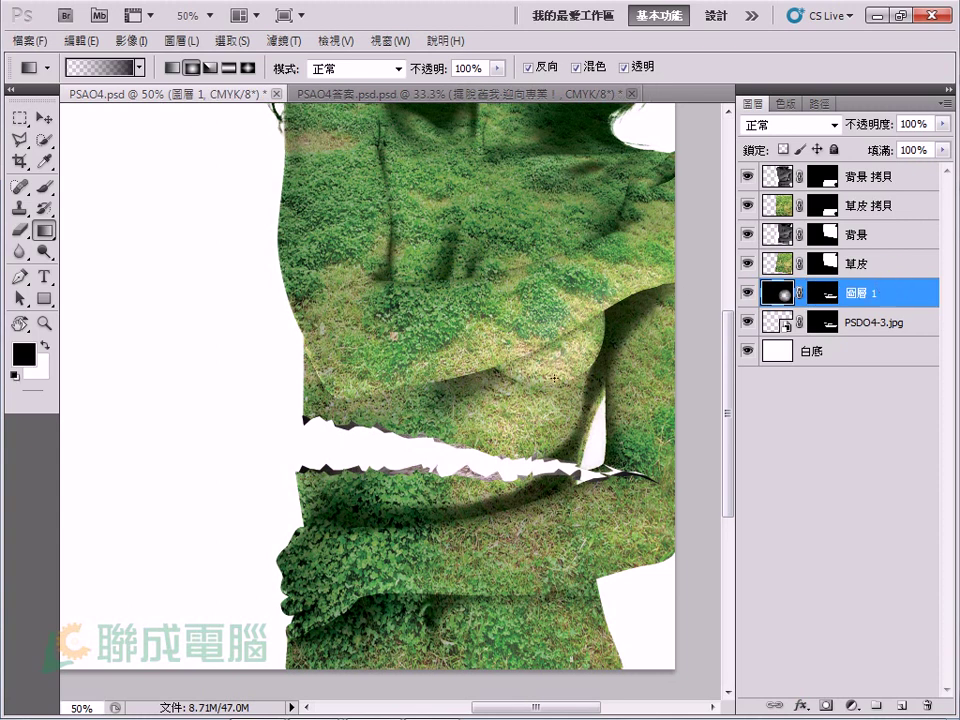
click(836, 124)
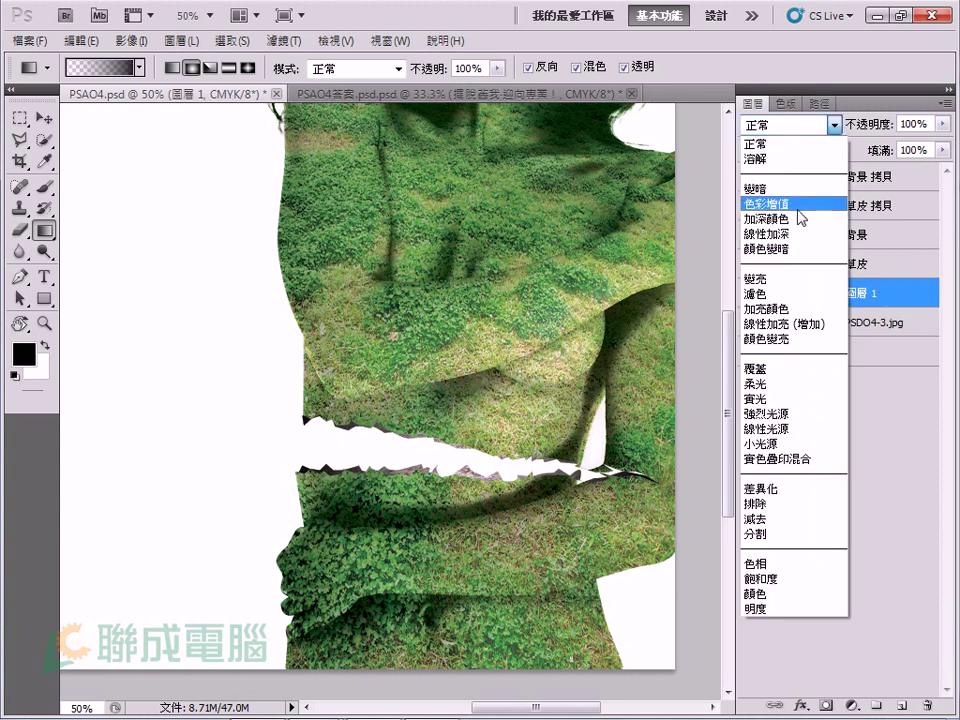
click(797, 206)
mouse_move(943, 124)
mouse_down()
mouse_move(895, 127)
mouse_move(907, 126)
mouse_up()
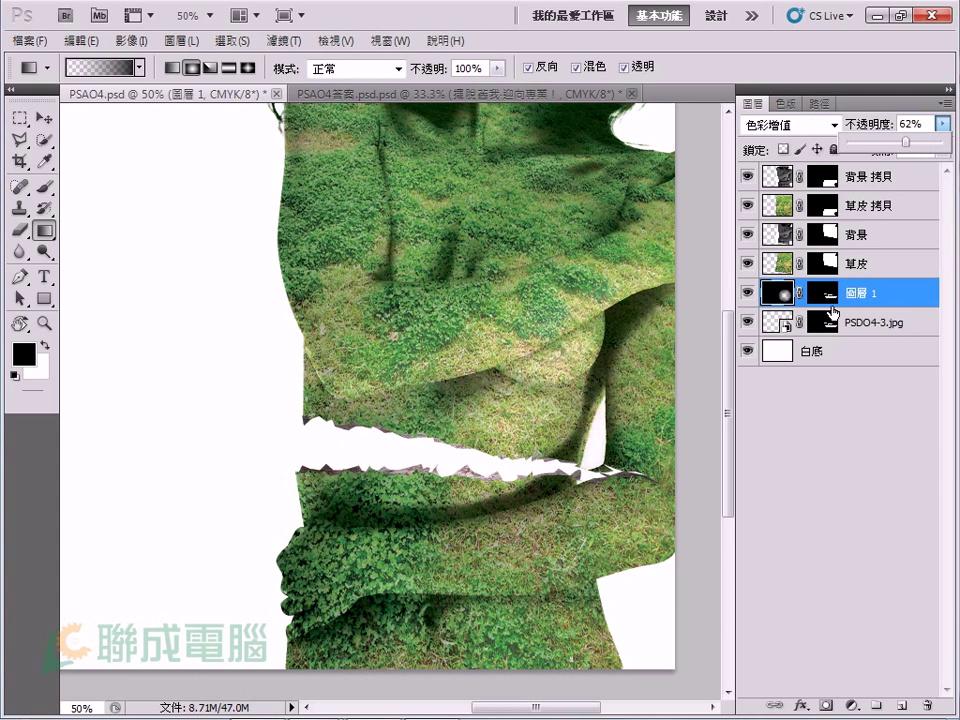
key(ctrl+minus)
key(ctrl+minus)
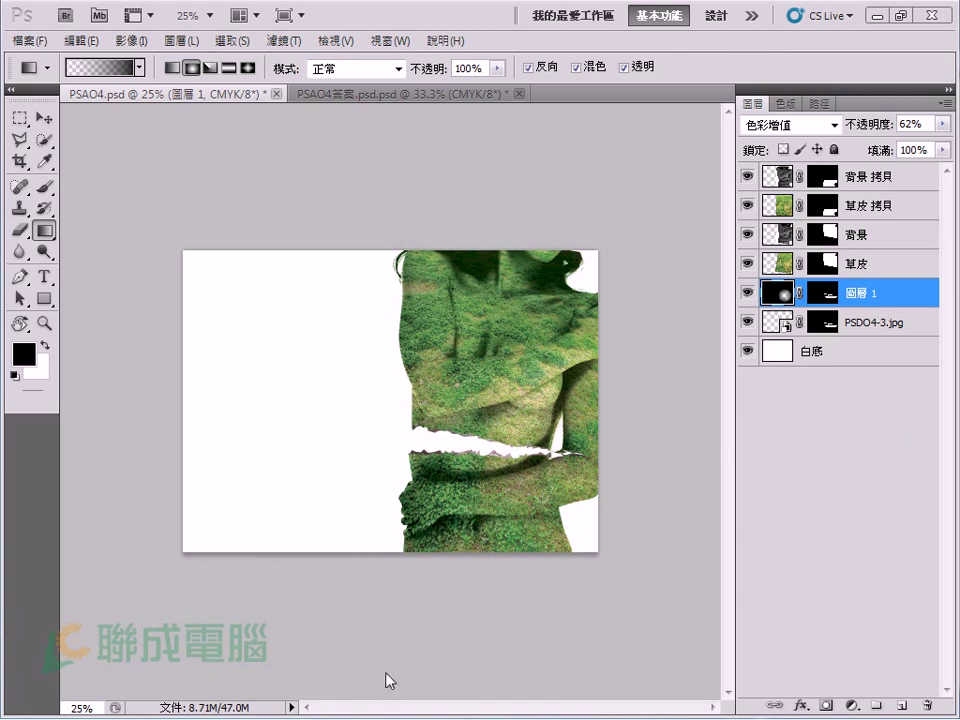
click(425, 580)
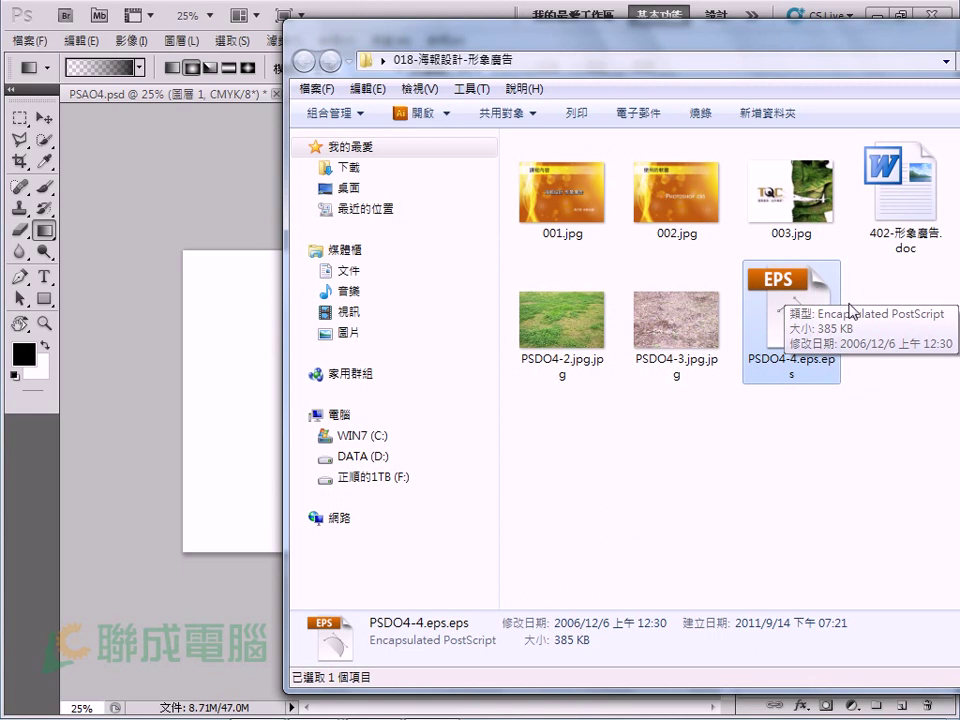
Rename the logo file to PSDO4-4.eps and drag it onto the Photoshop poster
click(812, 368)
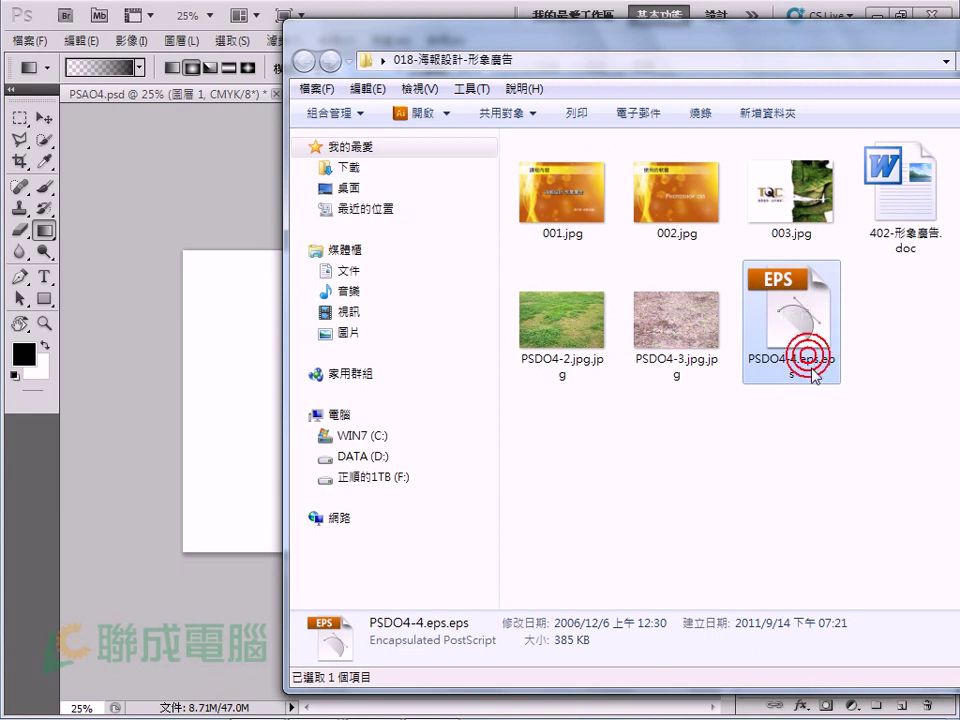
drag(817, 359, 838, 359)
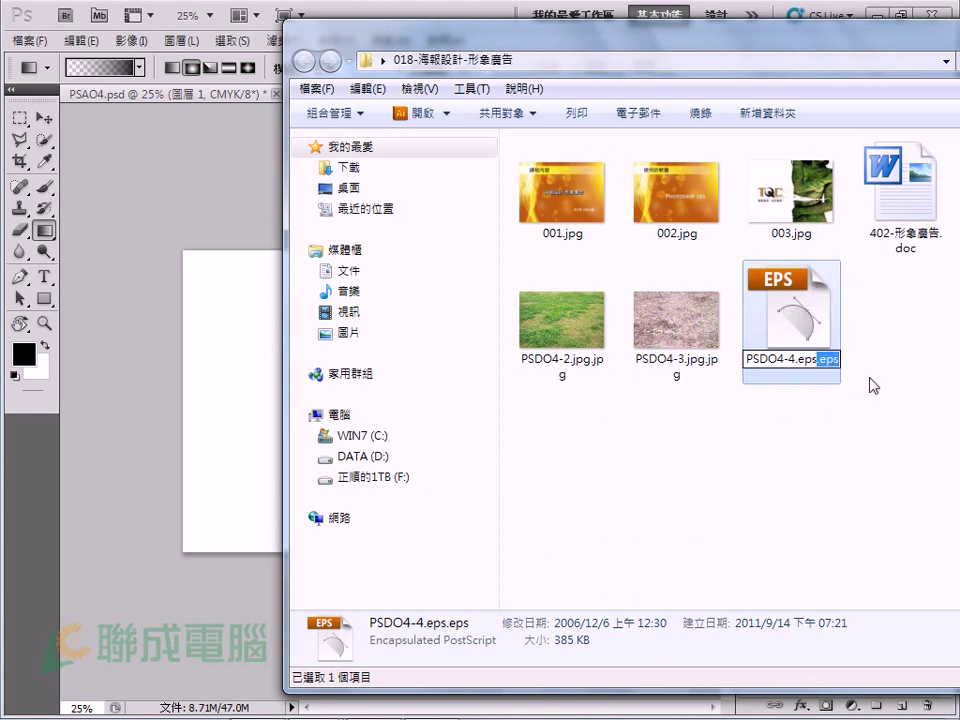
key(BackSpace)
click(858, 405)
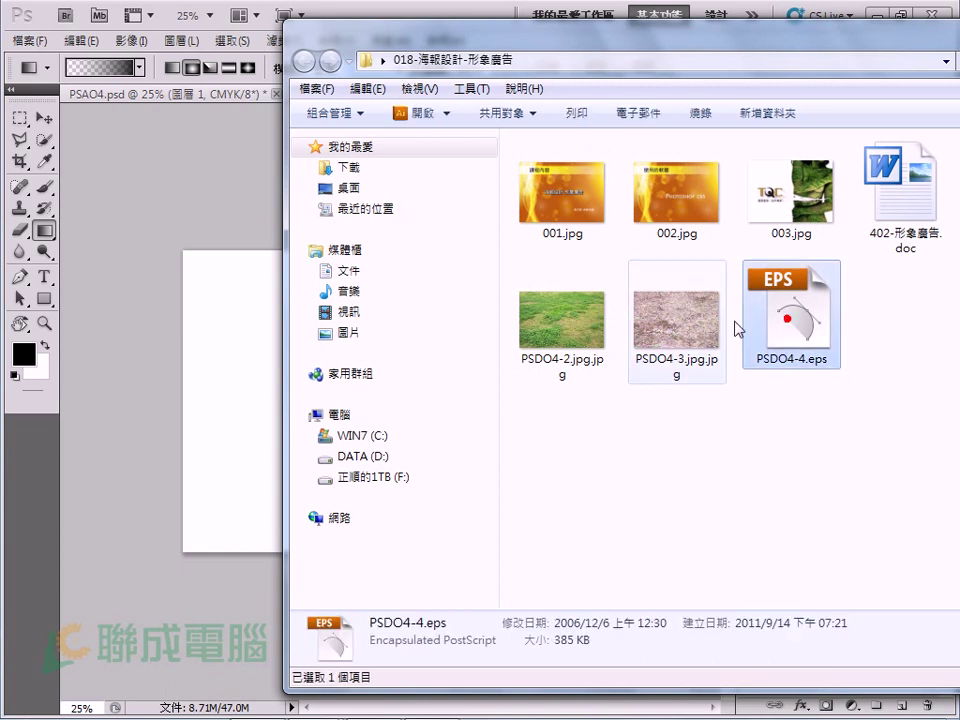
drag(459, 44, 510, 32)
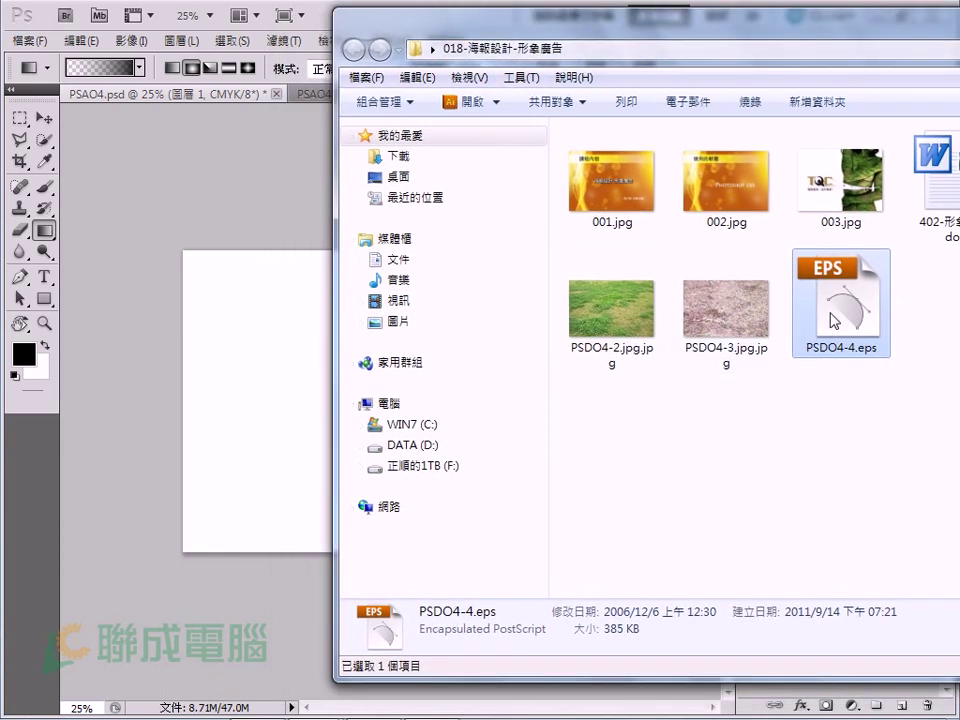
mouse_move(836, 321)
mouse_down()
mouse_move(368, 364)
mouse_move(290, 357)
mouse_up()
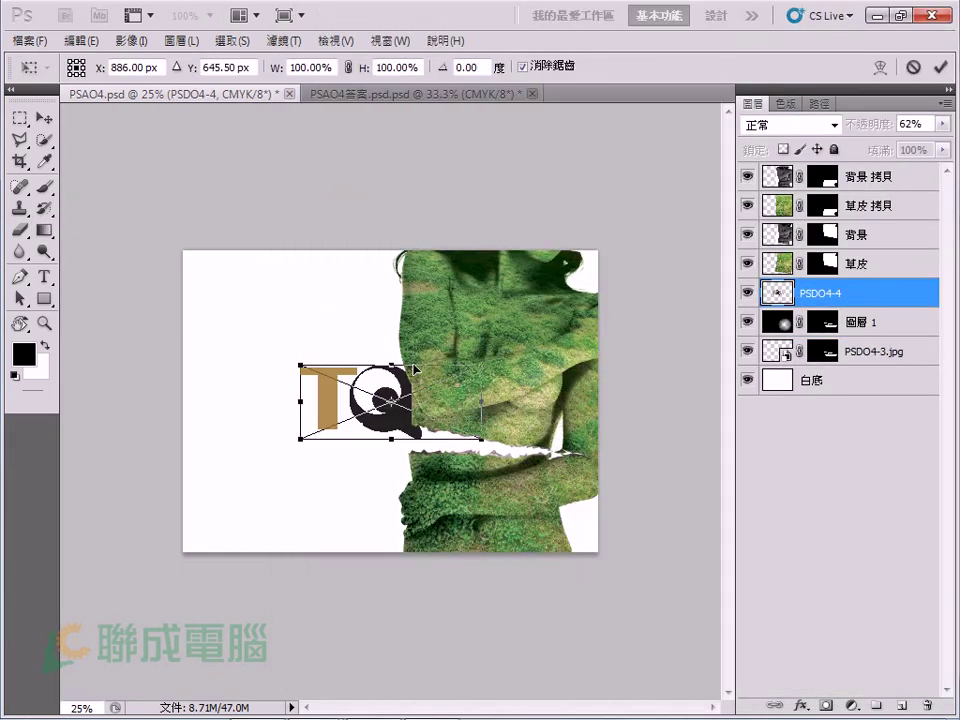
Place the PSDO4-4 logo, move its layer to the top, and scale it down at the left
key(Return)
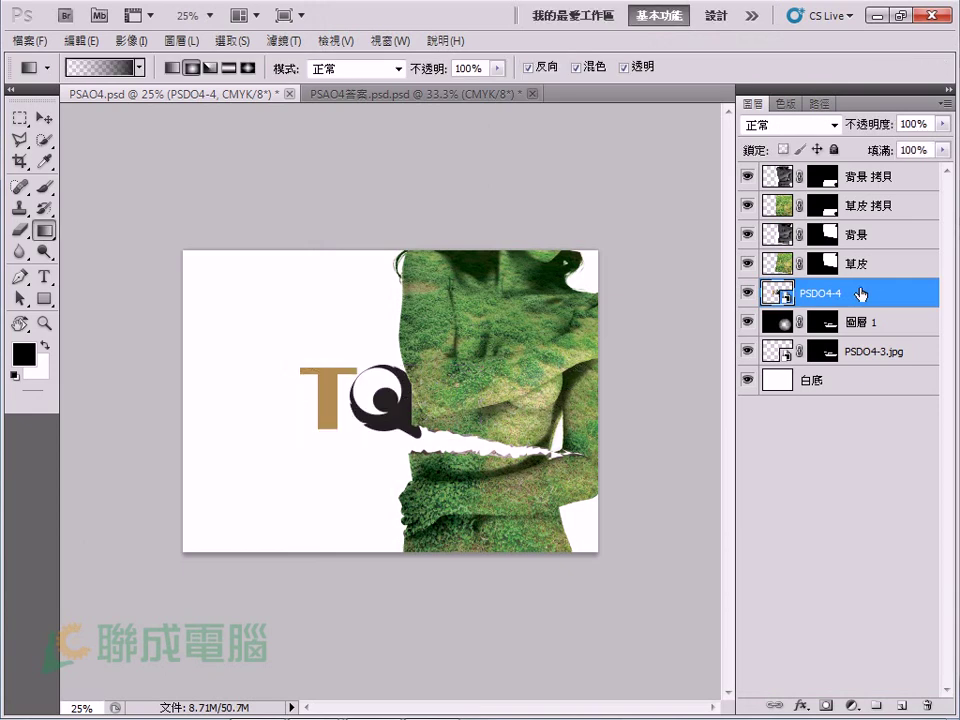
drag(847, 293, 866, 178)
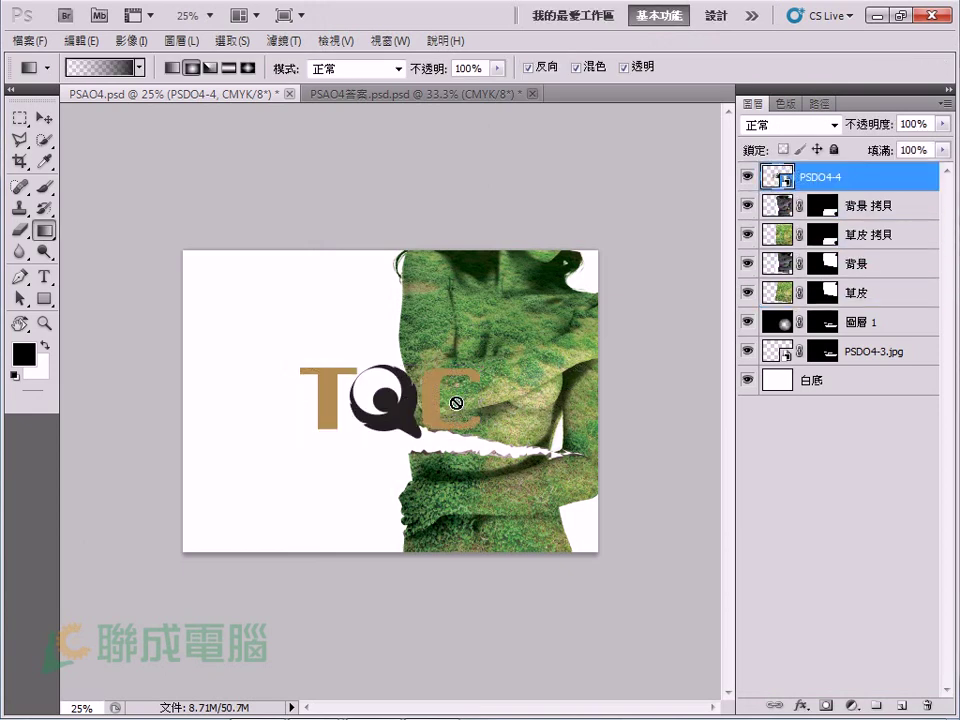
click(44, 117)
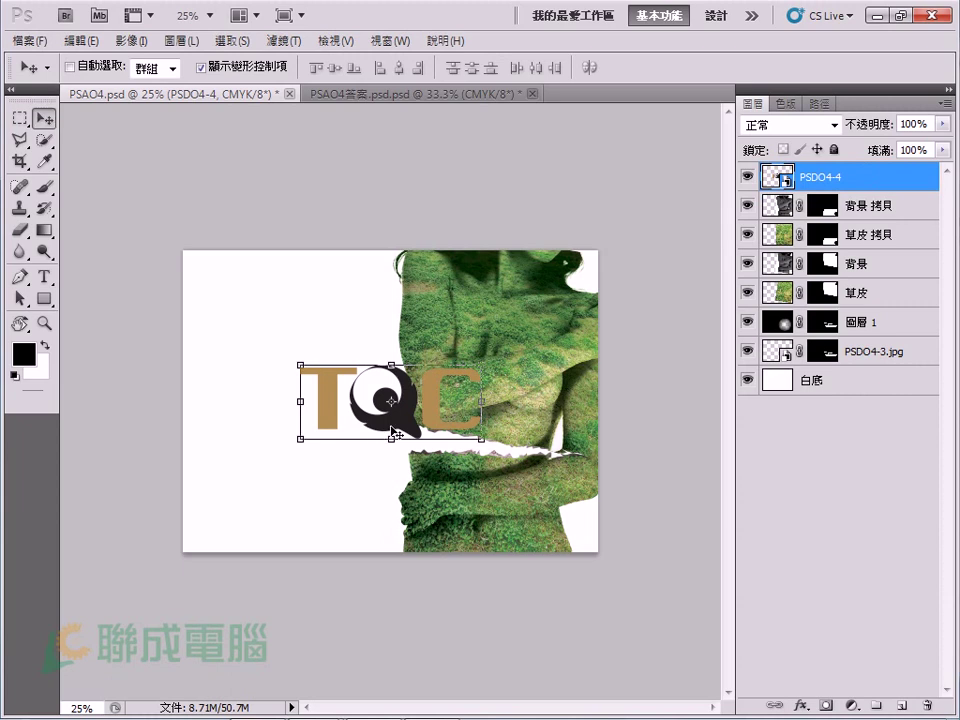
mouse_move(391, 426)
mouse_down()
mouse_move(458, 381)
mouse_move(343, 418)
mouse_up()
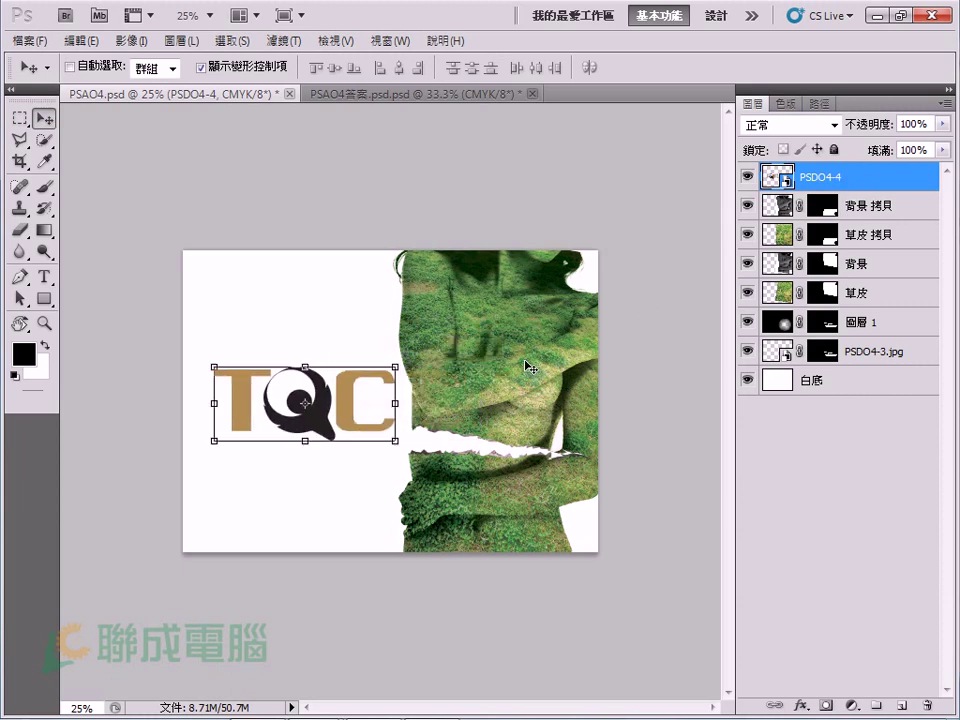
drag(393, 440, 366, 427)
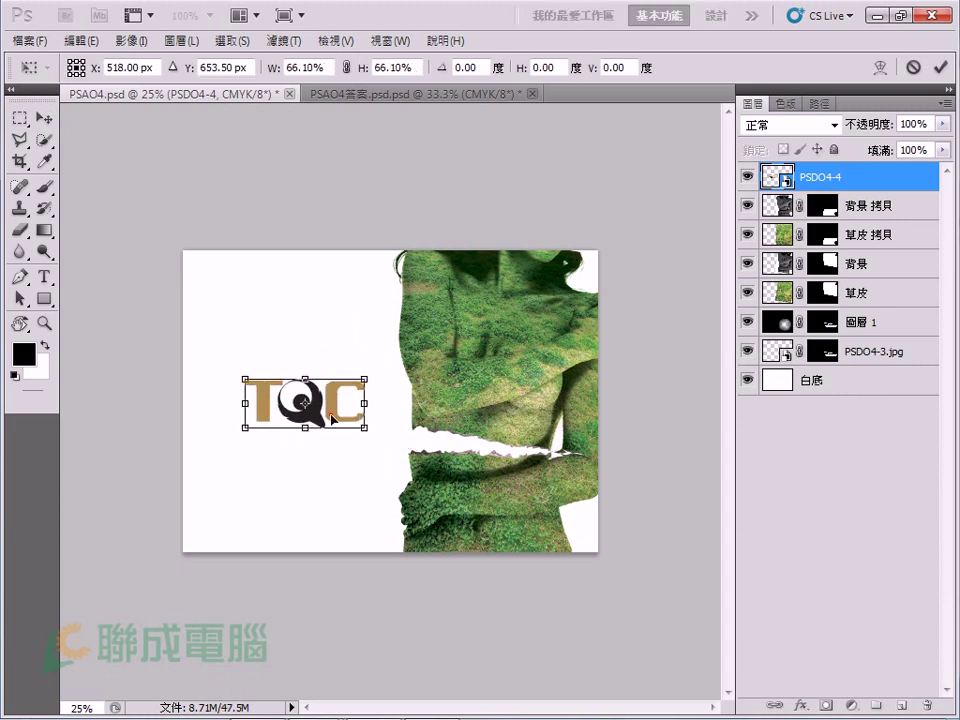
key(Return)
Fine-tune the logo's position and shrink it to 84.67%, hiding the transform controls
drag(333, 418, 335, 444)
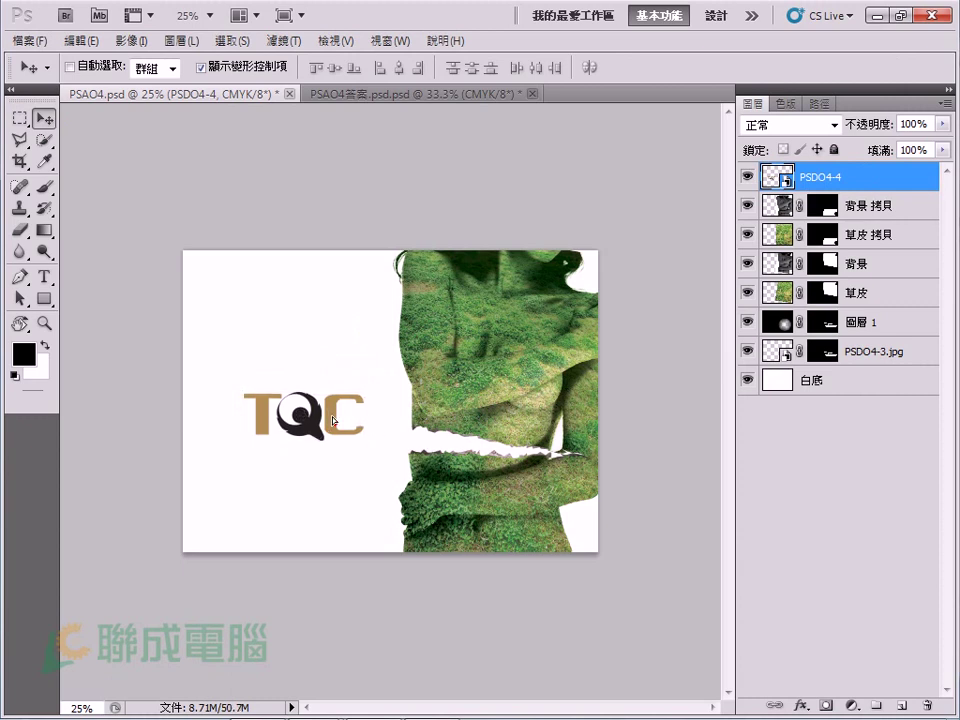
drag(254, 446, 243, 446)
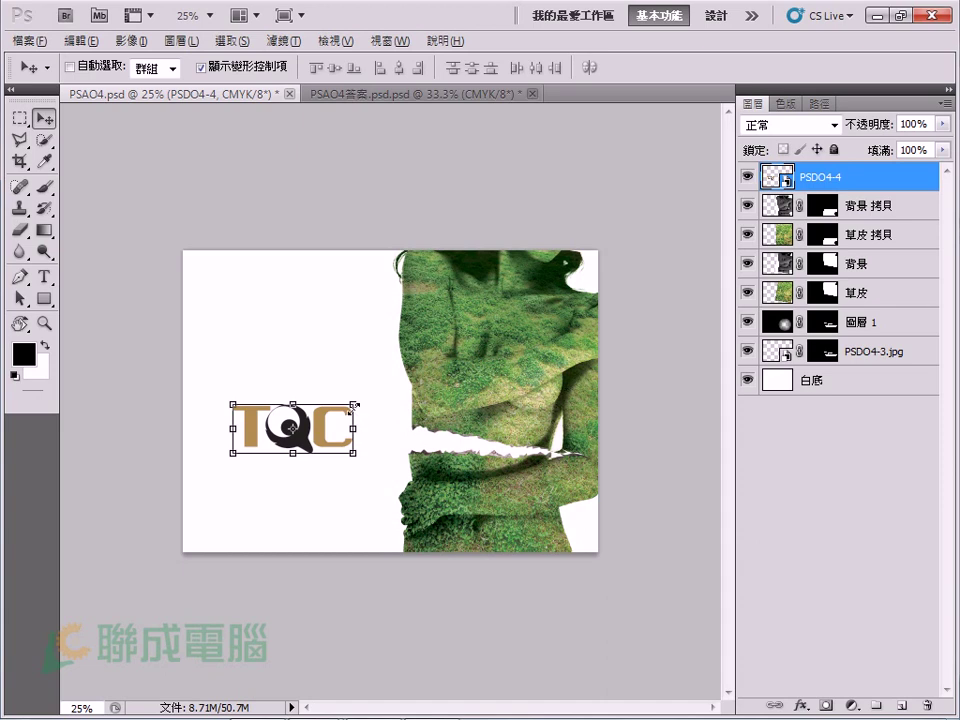
drag(354, 405, 344, 408)
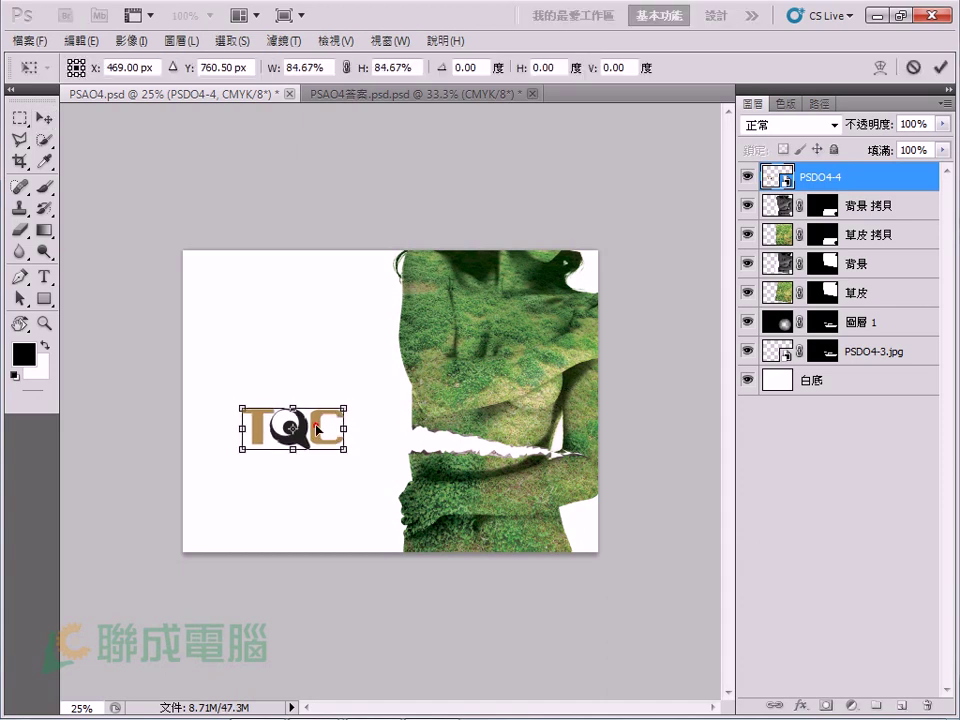
key(Return)
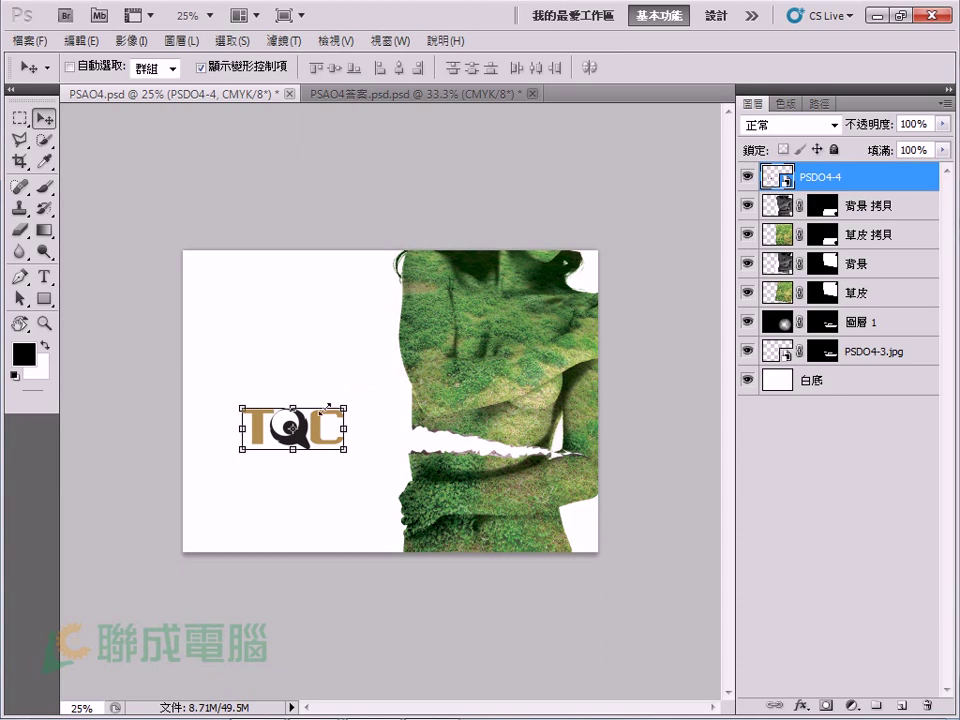
click(246, 67)
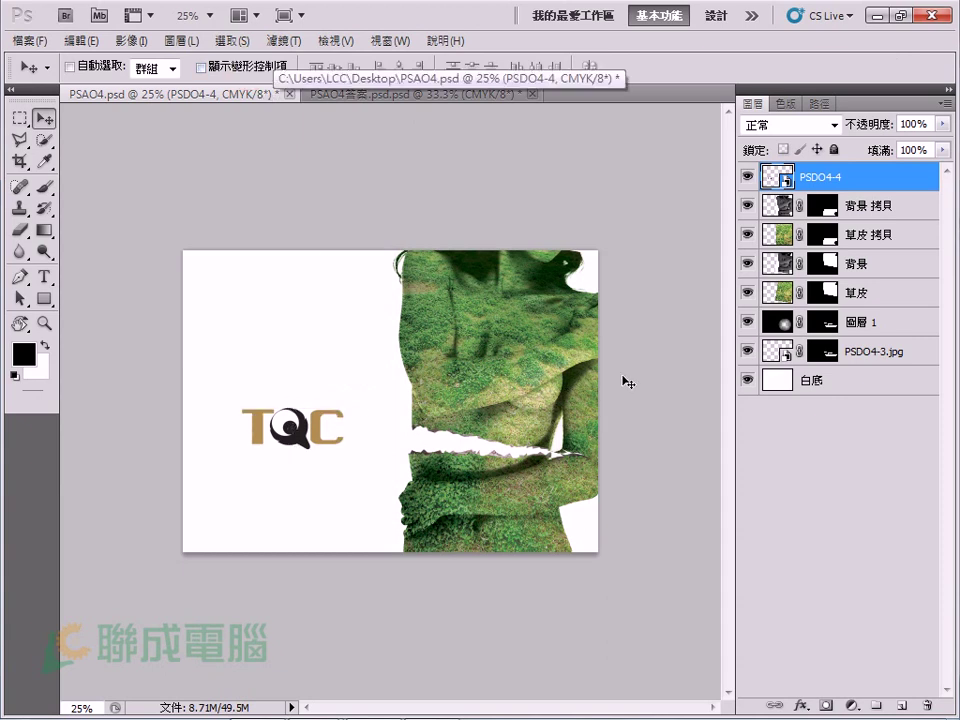